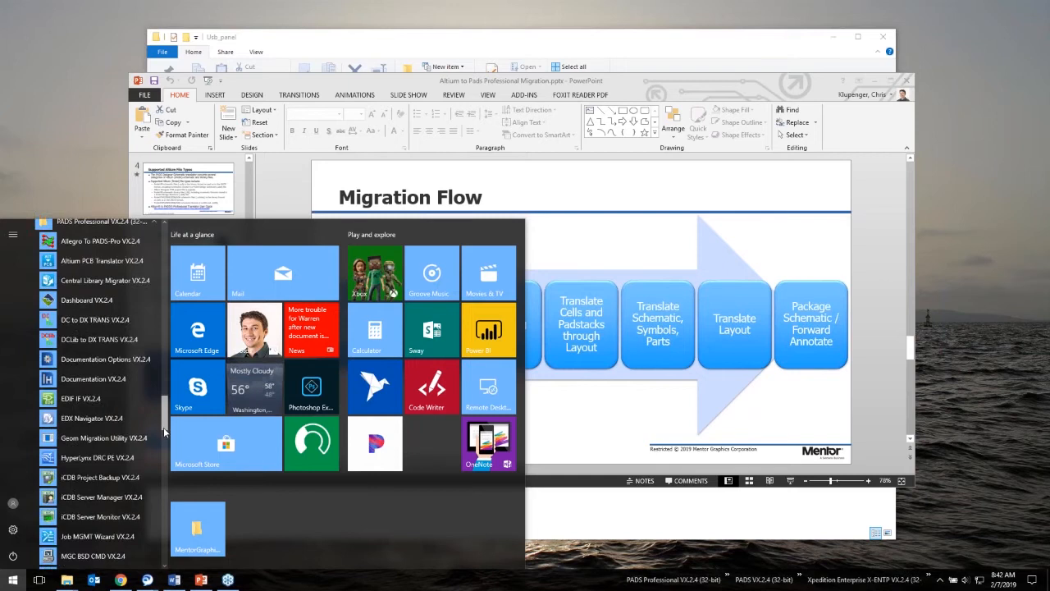
# Step: Launch PADS Designer, maximize it, and start a new PADS Professional project with the PADS template
pyautogui.click(136, 448)
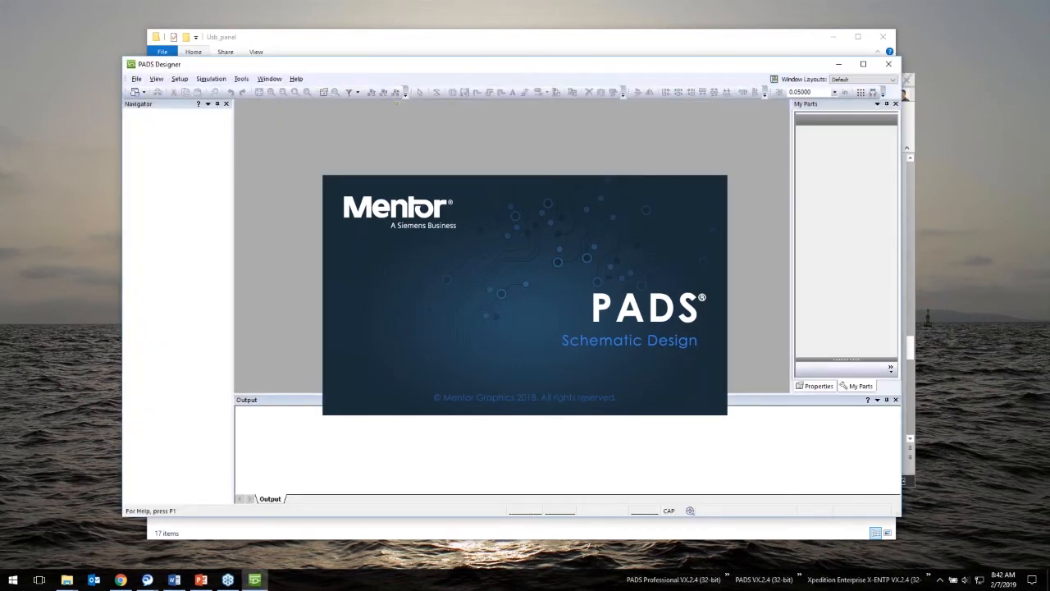
pyautogui.doubleClick(322, 66)
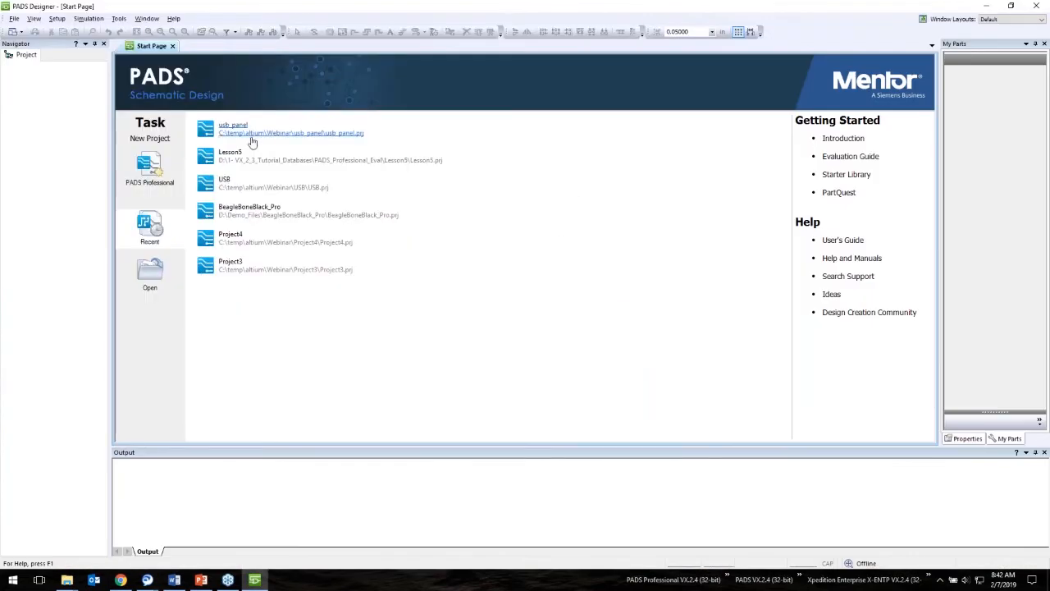
pyautogui.click(151, 166)
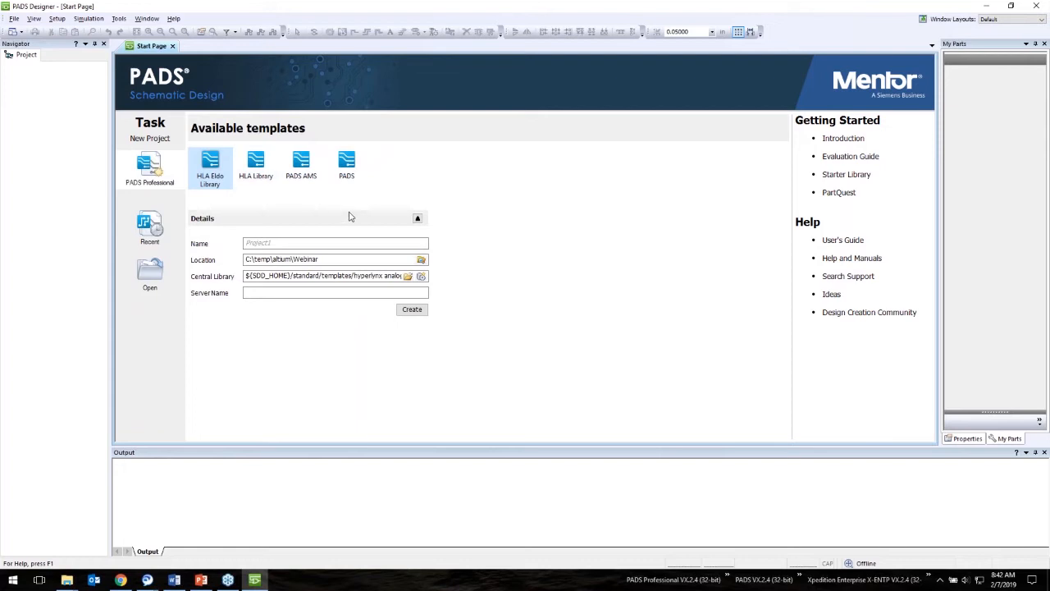
pyautogui.click(346, 172)
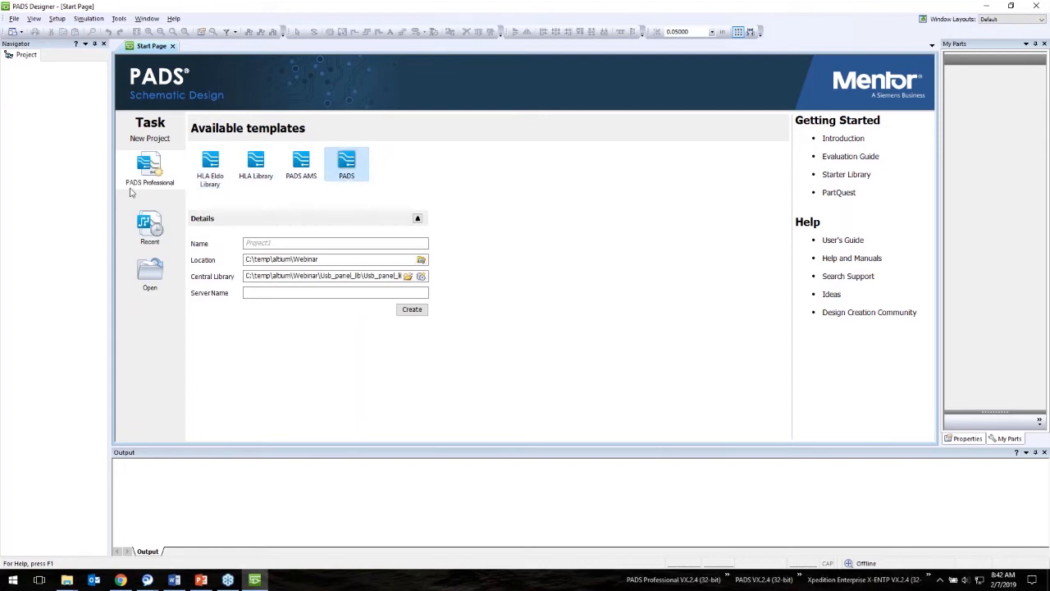
# Step: Create a new central library for the project named USB_Panel_Lib in the Webinar folder
pyautogui.click(422, 277)
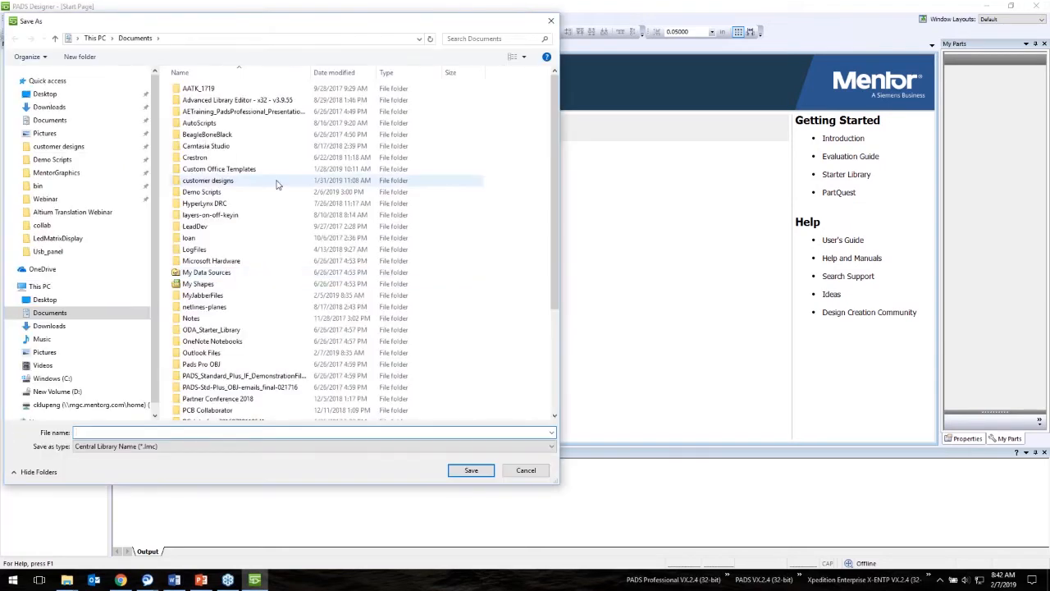
pyautogui.click(113, 201)
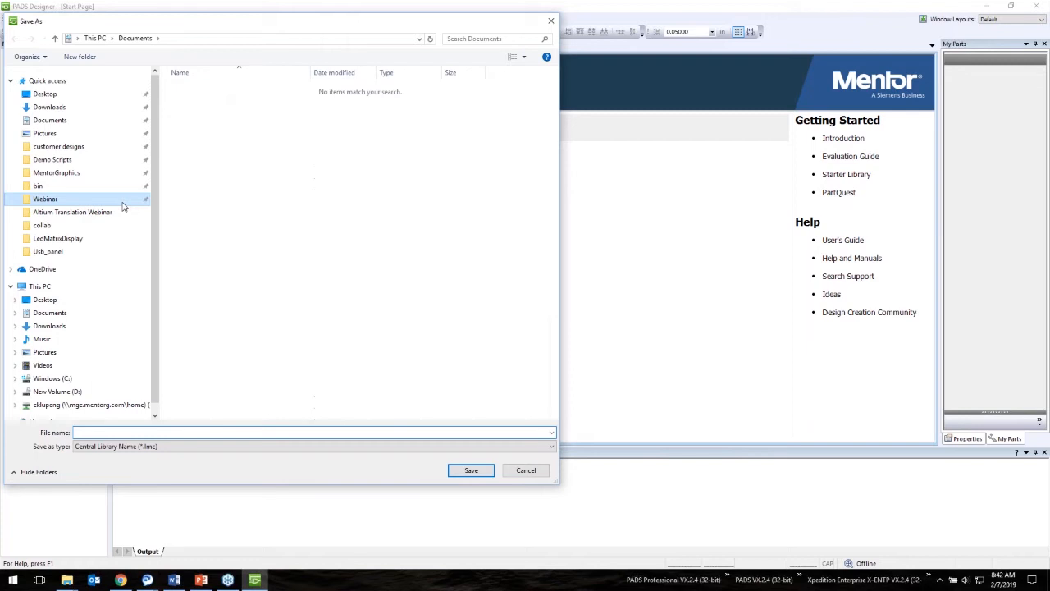
pyautogui.click(277, 431)
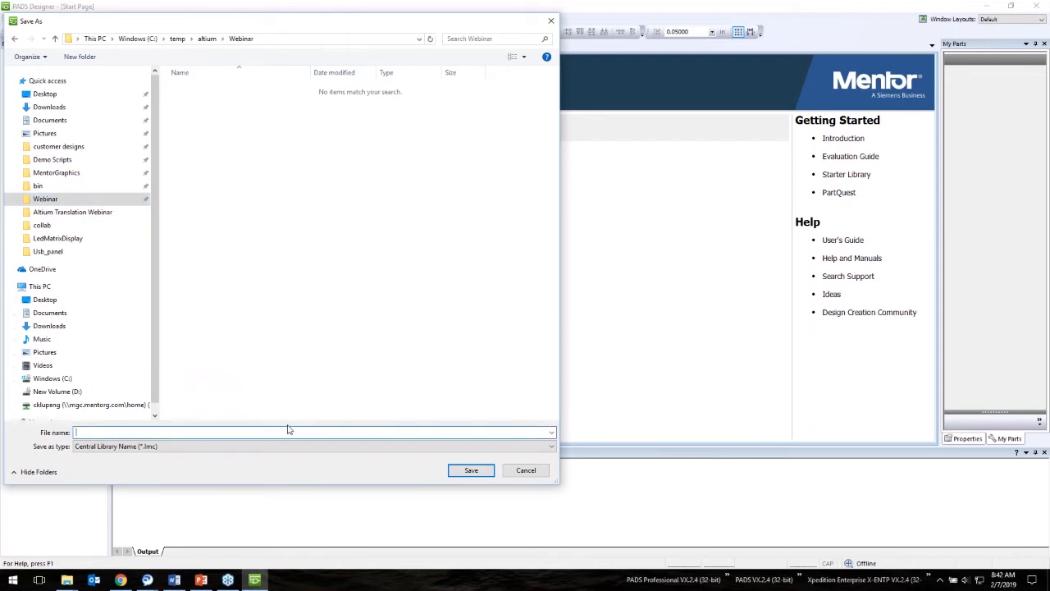
pyautogui.write('USB_Panel_Lib')
pyautogui.click(473, 469)
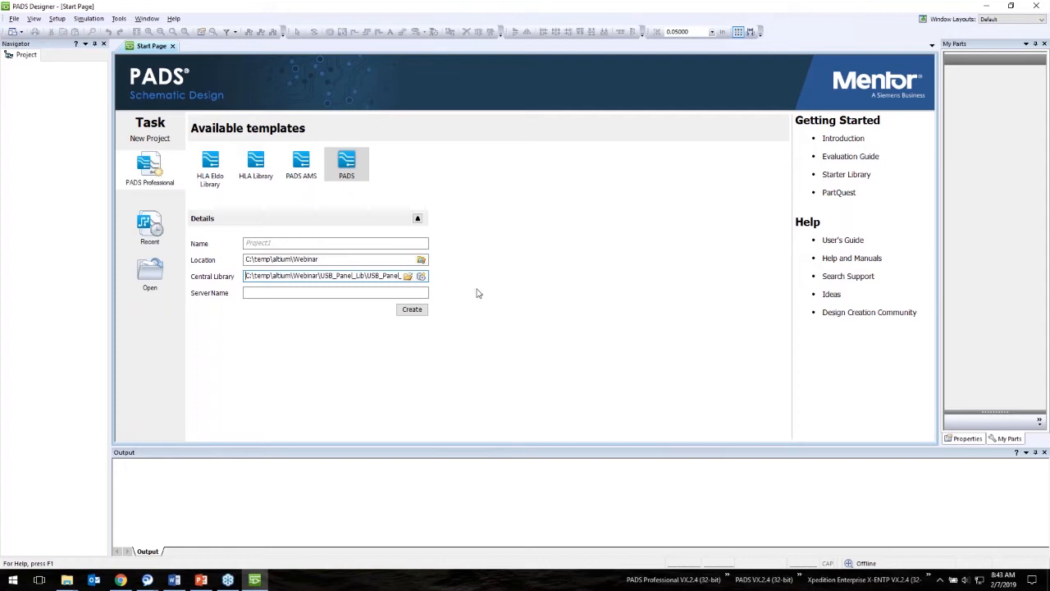
# Step: Name the project USB_Panel and create it
pyautogui.click(248, 242)
pyautogui.write('USB_Panel')
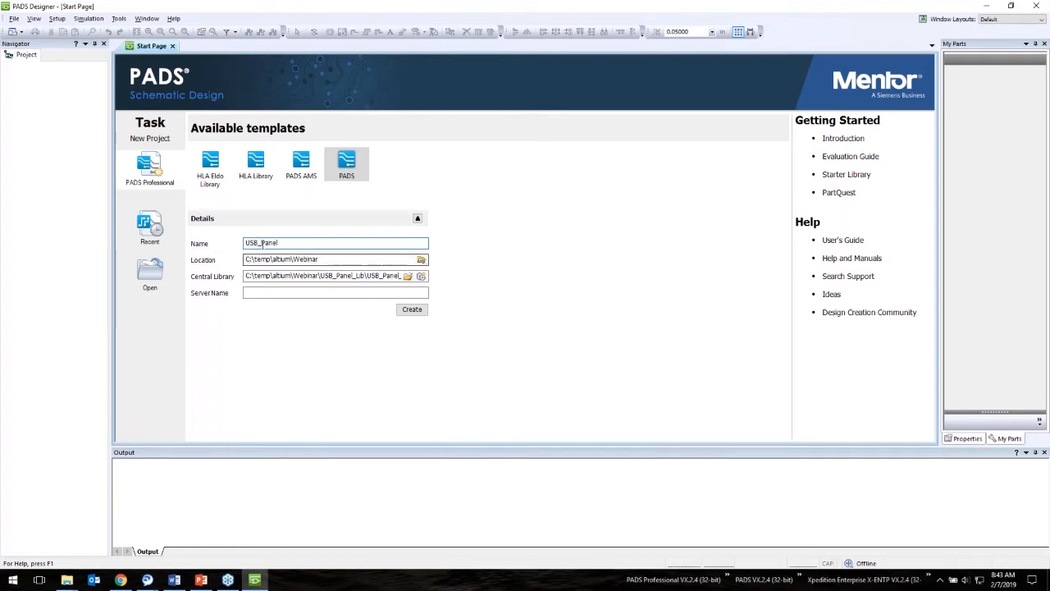
pyautogui.click(410, 309)
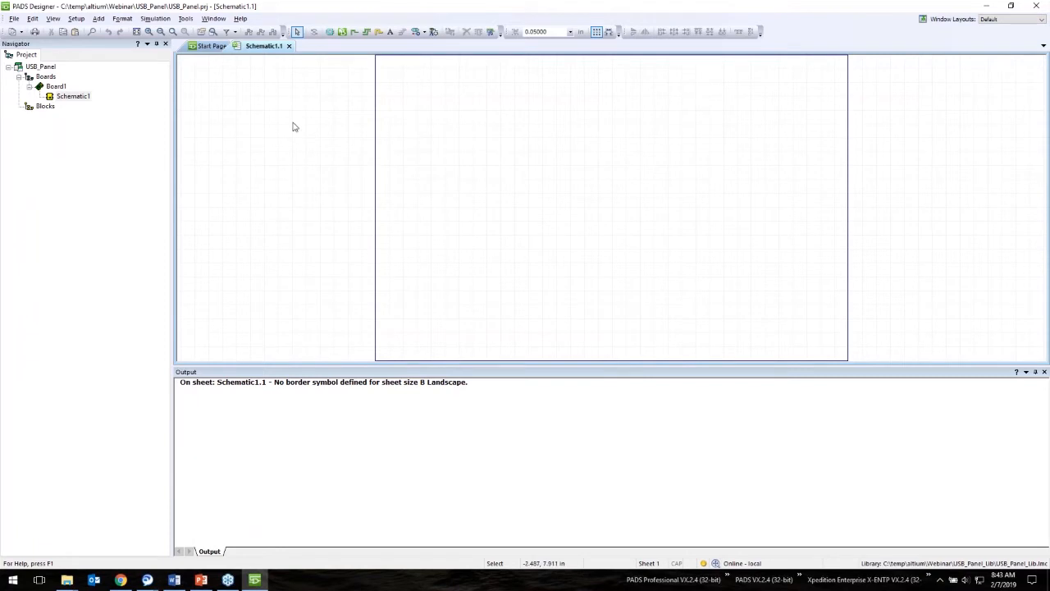
# Step: Open the project's central library in PADS Library Tools and accept the property file update
pyautogui.click(185, 18)
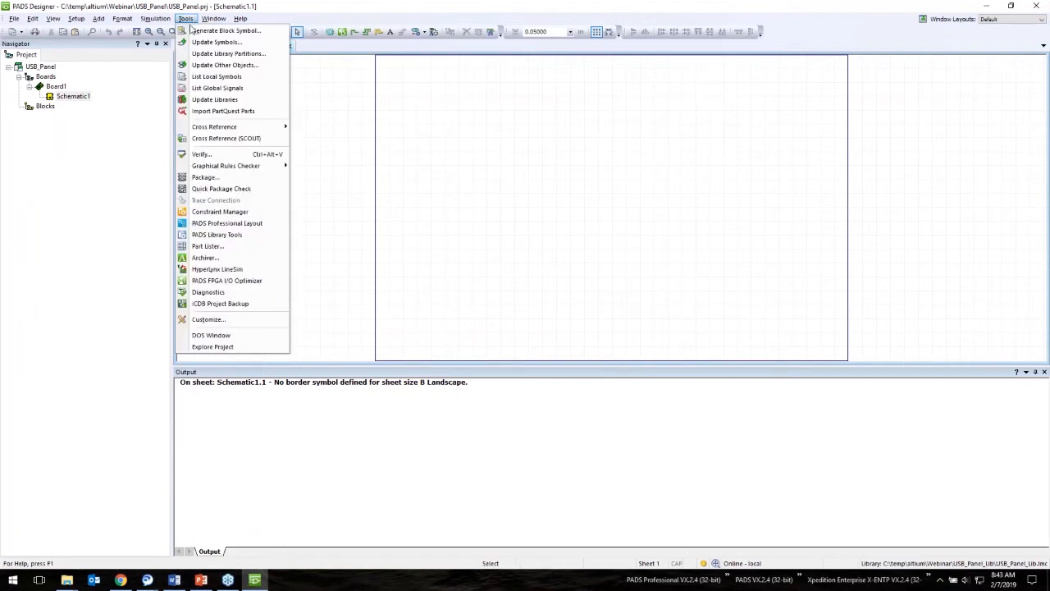
pyautogui.click(218, 235)
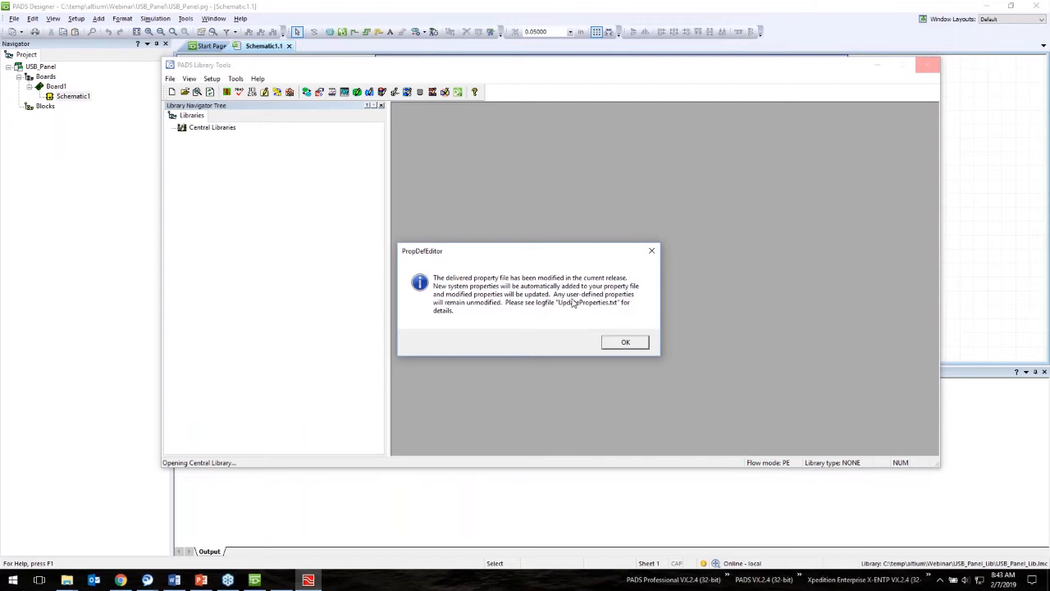
pyautogui.click(624, 343)
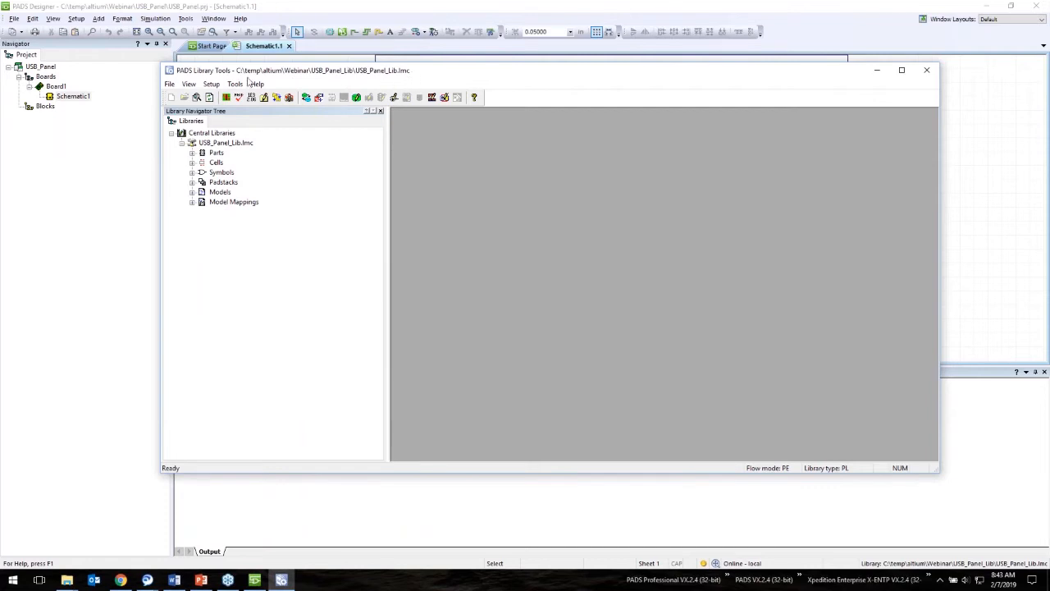
# Step: Examine the Parts and Symbols partitions of USB_Panel_Lib, including the borders, Capacitor, Circuit Protection, Battery and Audio symbol folders
pyautogui.click(193, 154)
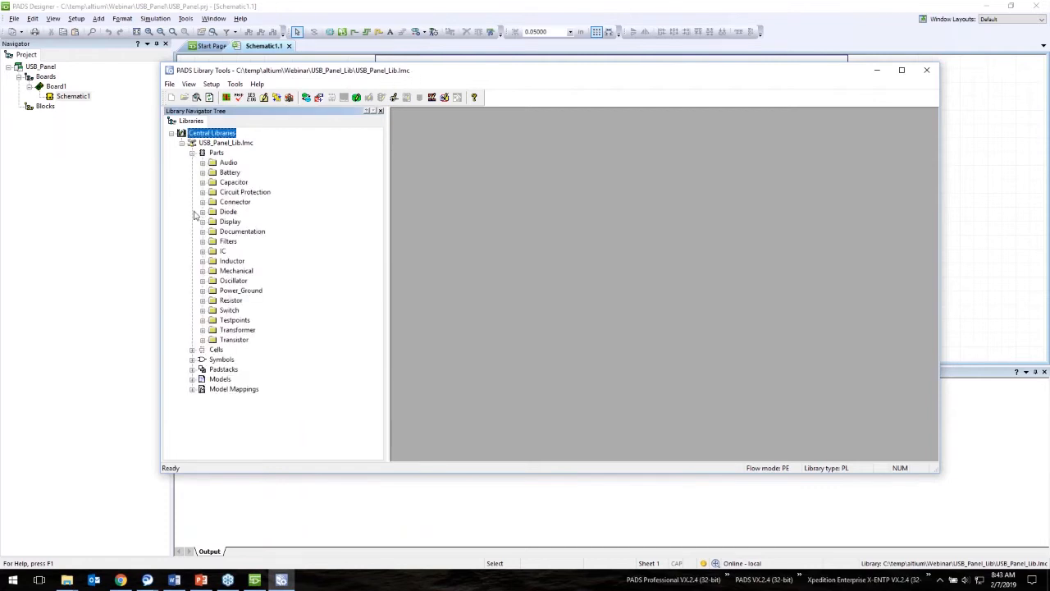
pyautogui.click(192, 358)
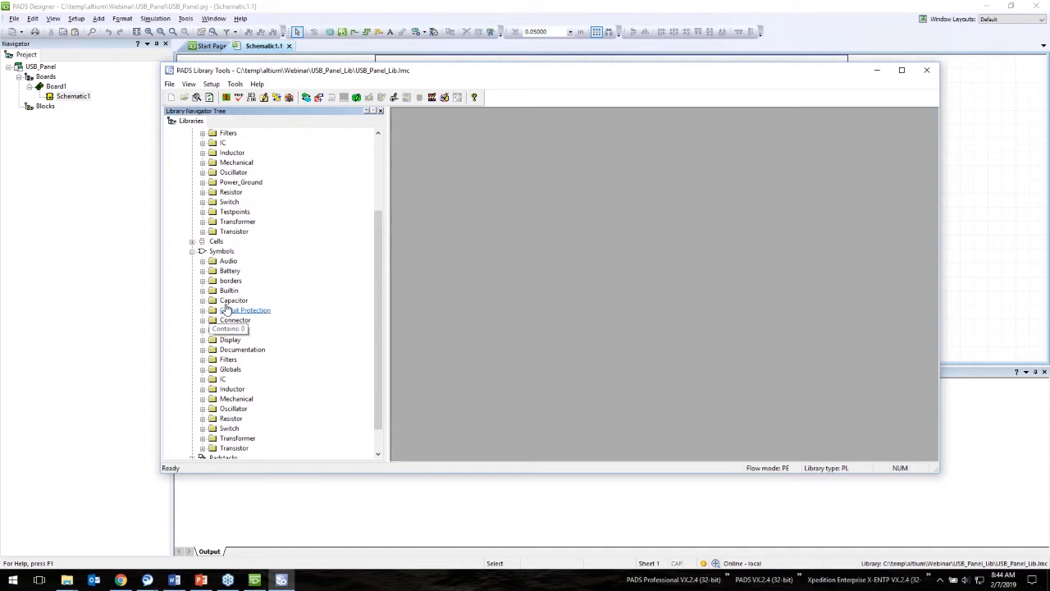
pyautogui.click(202, 280)
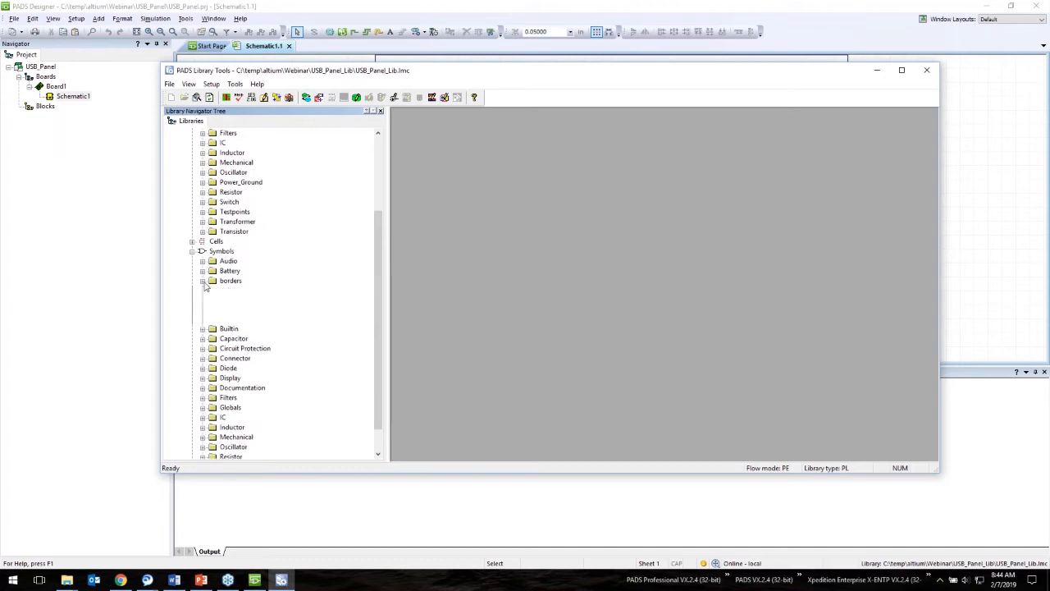
pyautogui.click(203, 281)
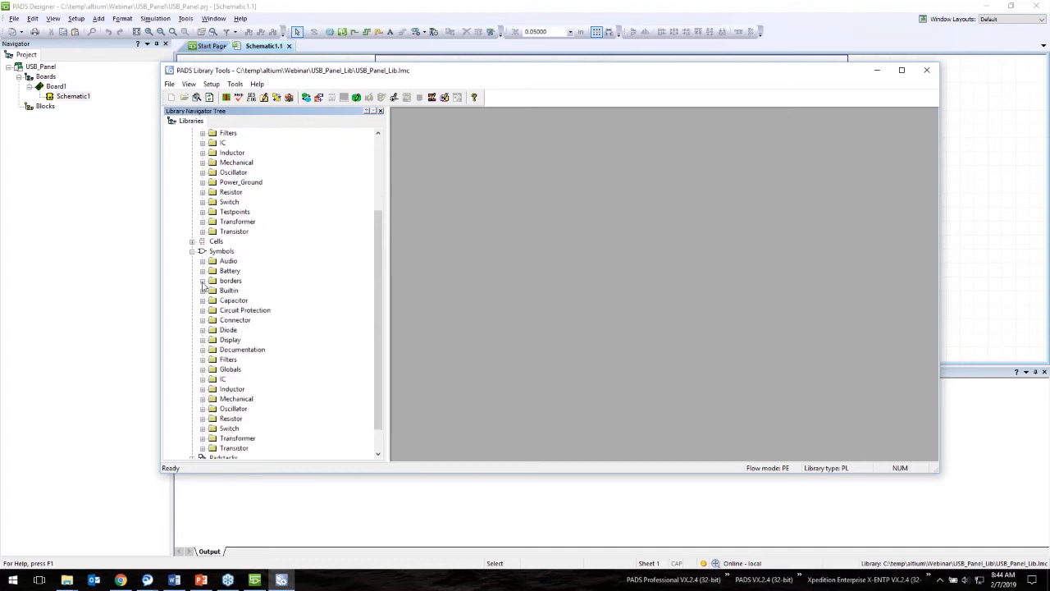
pyautogui.click(202, 301)
pyautogui.click(203, 320)
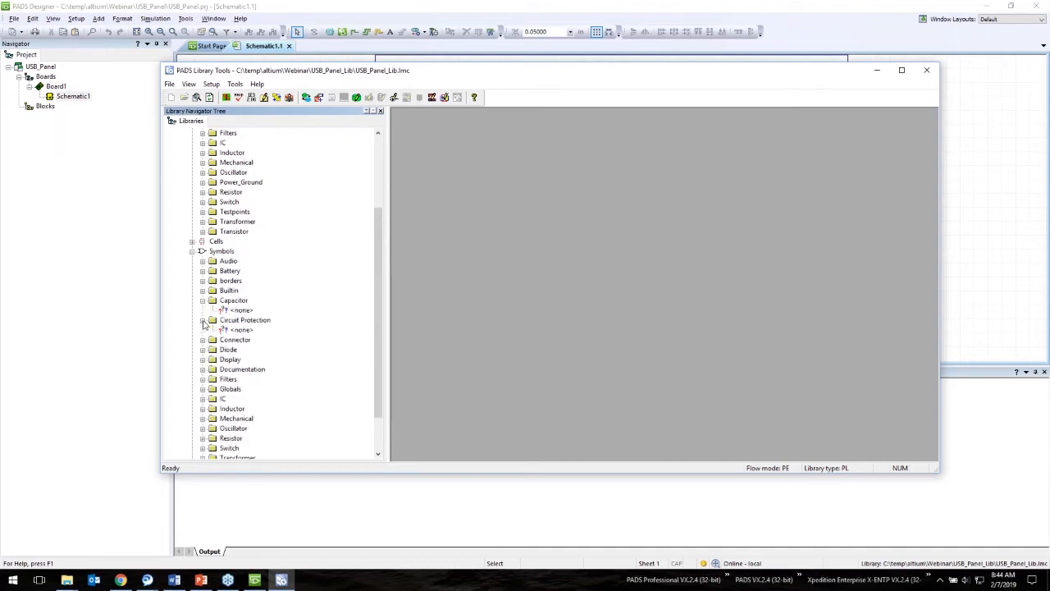
pyautogui.click(202, 271)
pyautogui.click(203, 261)
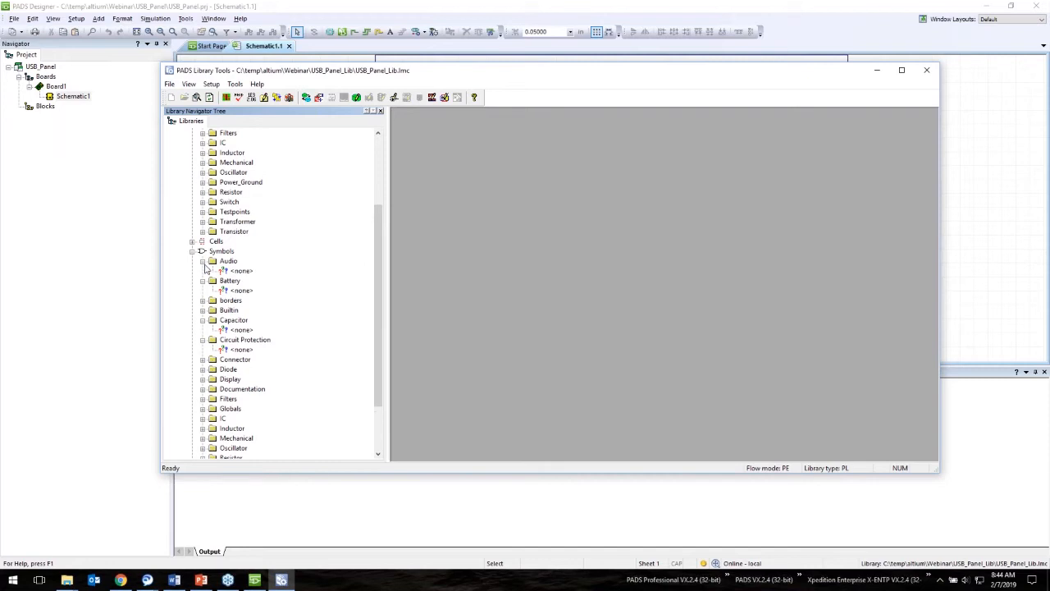
pyautogui.click(202, 261)
pyautogui.click(203, 271)
pyautogui.click(203, 300)
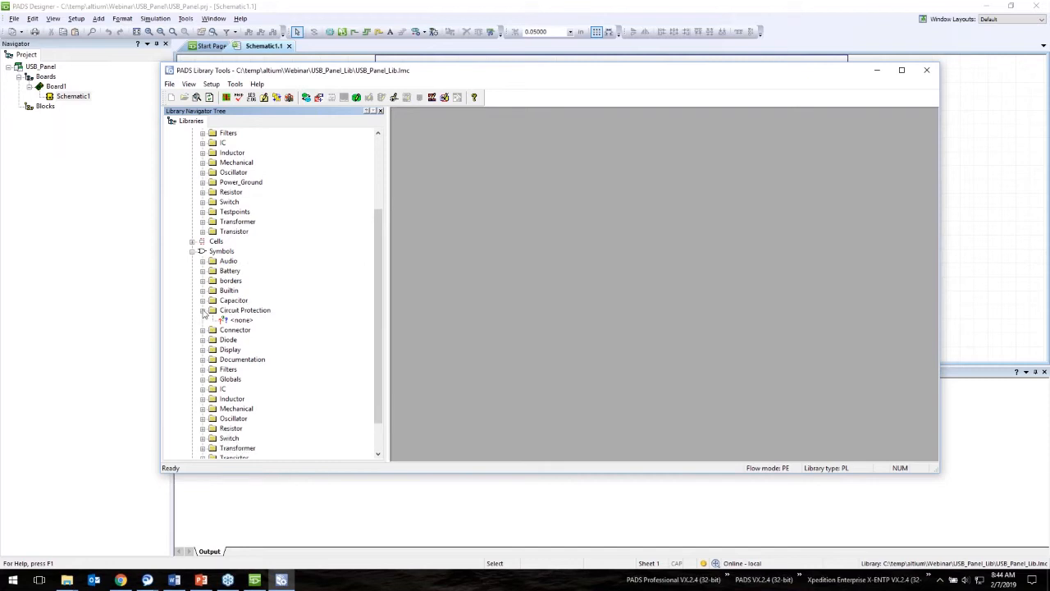
pyautogui.click(203, 310)
pyautogui.click(192, 251)
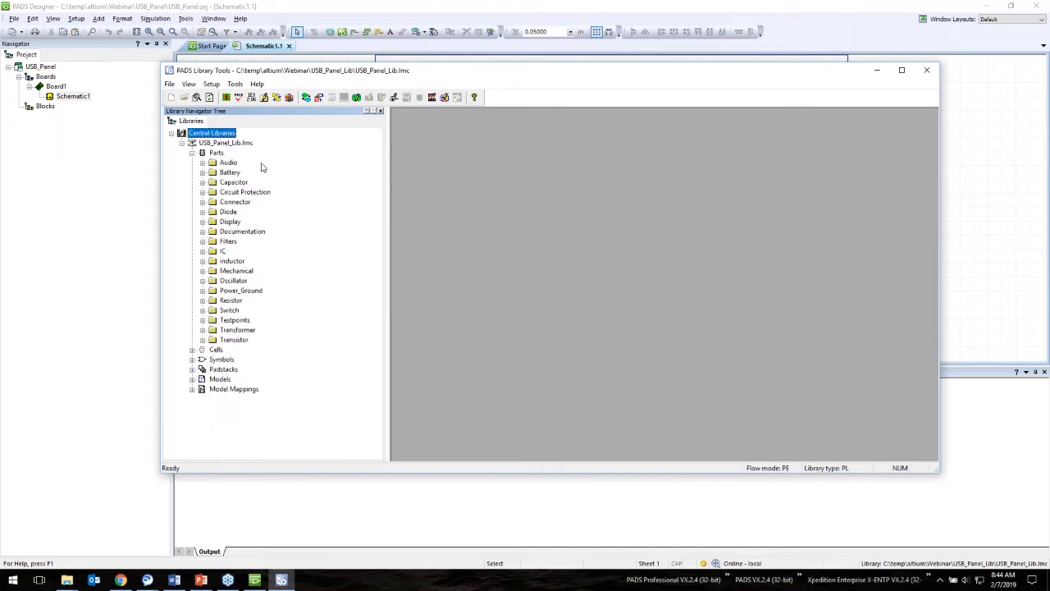
# Step: Check the Migration Flow slide in PowerPoint, and open alt2pads.ini from the PADS win32 bin folder in File Explorer
pyautogui.click(201, 580)
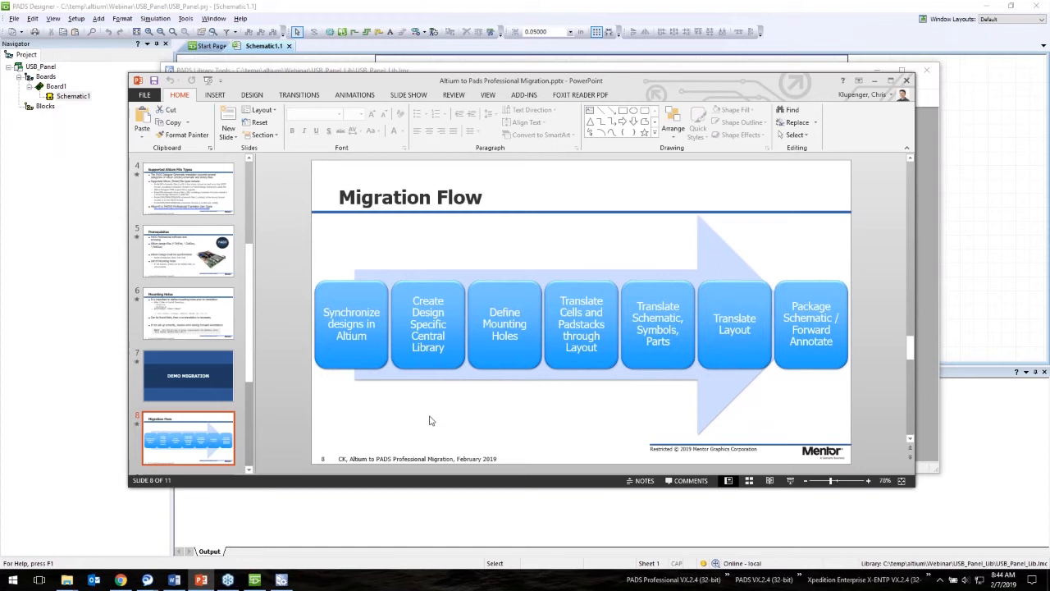
pyautogui.click(200, 581)
pyautogui.moveTo(66, 580)
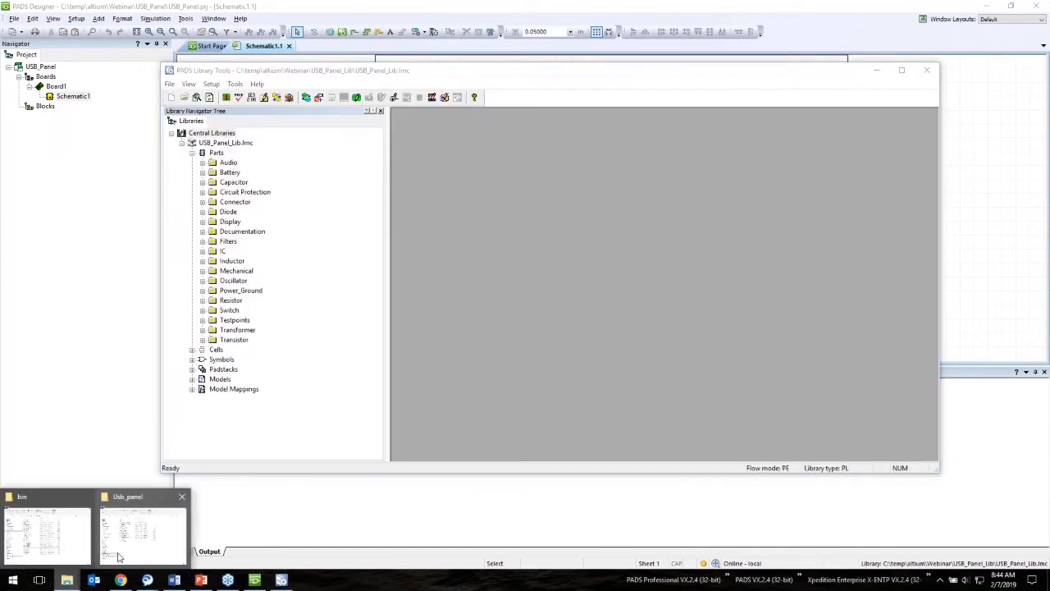
pyautogui.click(47, 534)
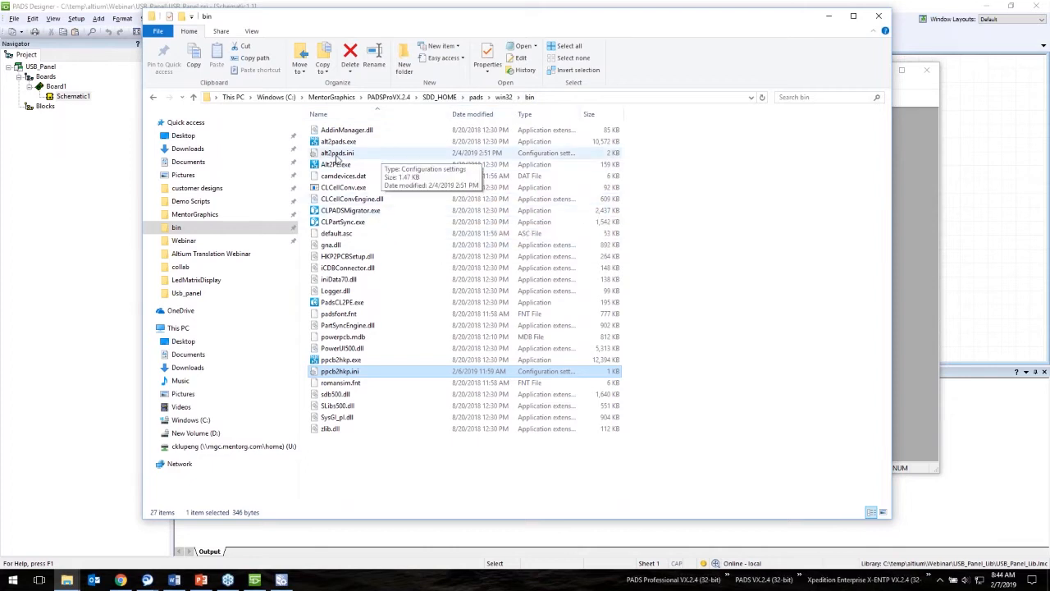
pyautogui.click(338, 153)
pyautogui.doubleClick(356, 156)
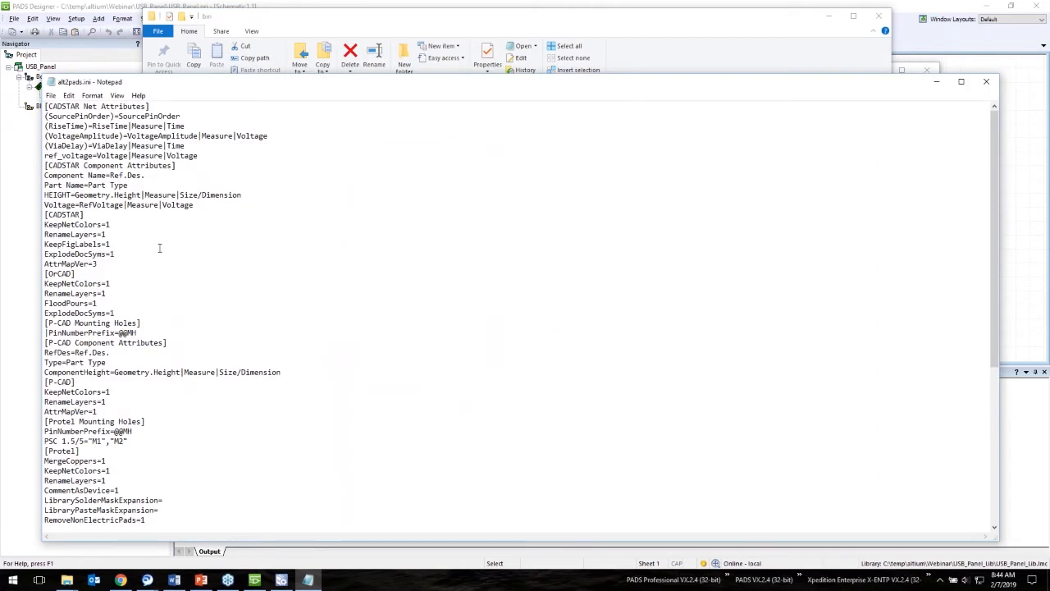
# Step: Review the [Protel Mounting Holes] section of alt2pads.ini, including its pin number prefix and mounting hole entries
pyautogui.scroll(-2, 159, 247)
pyautogui.scroll(-1, 159, 248)
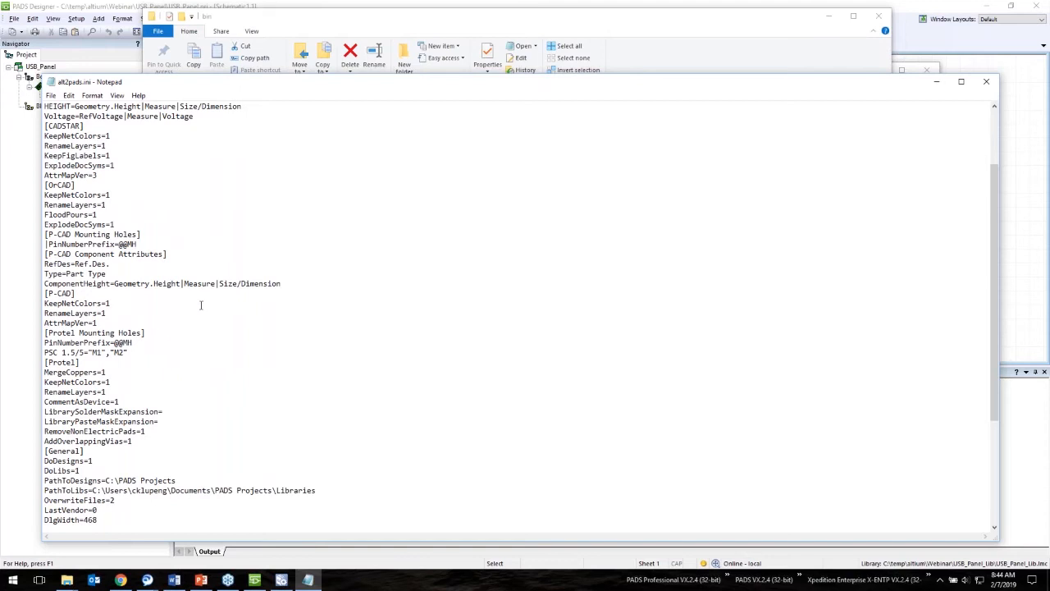
pyautogui.scroll(-1, 201, 302)
pyautogui.scroll(-1, 222, 309)
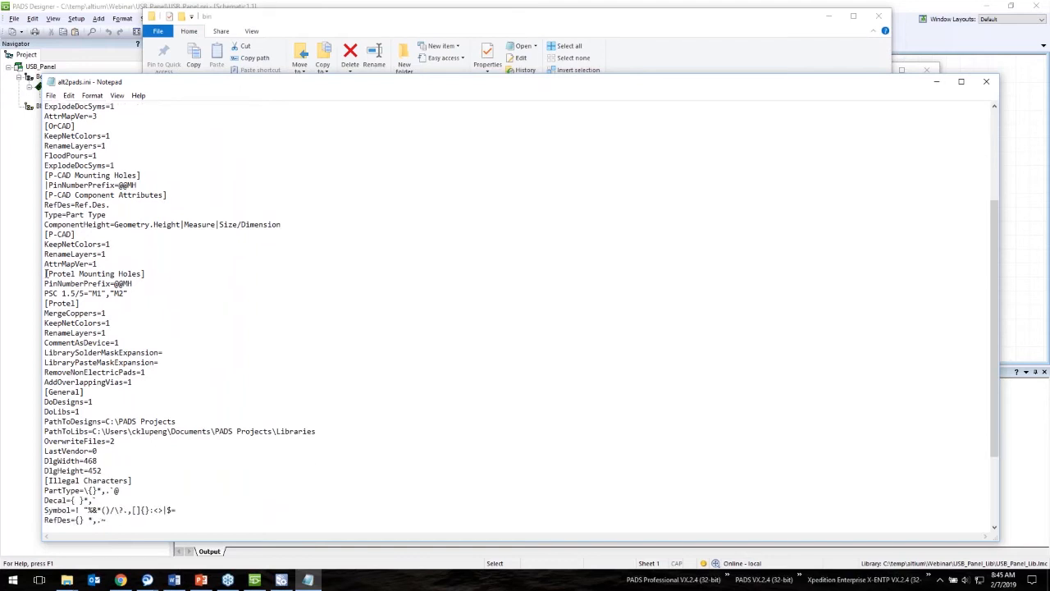
pyautogui.moveTo(46, 273); pyautogui.dragTo(87, 303)
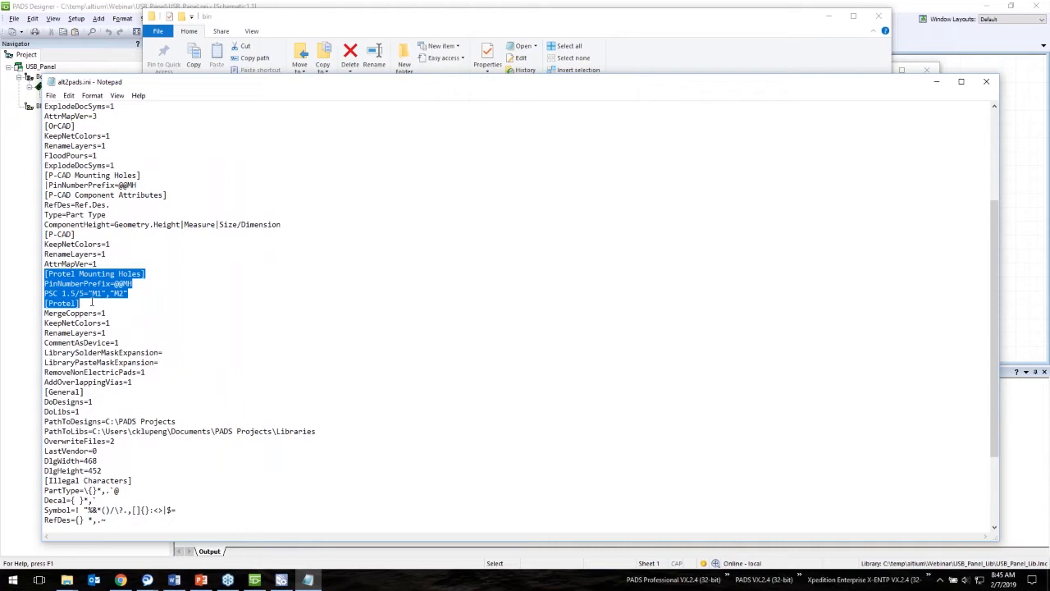
pyautogui.click(80, 273)
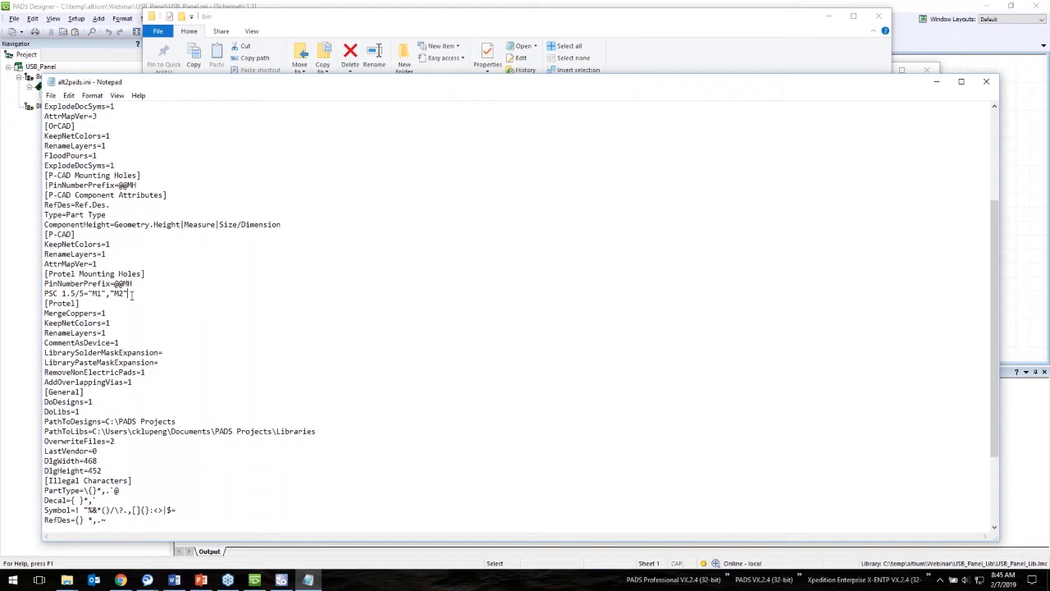
# Step: Save alt2pads.ini and close it
pyautogui.click(51, 96)
pyautogui.click(64, 132)
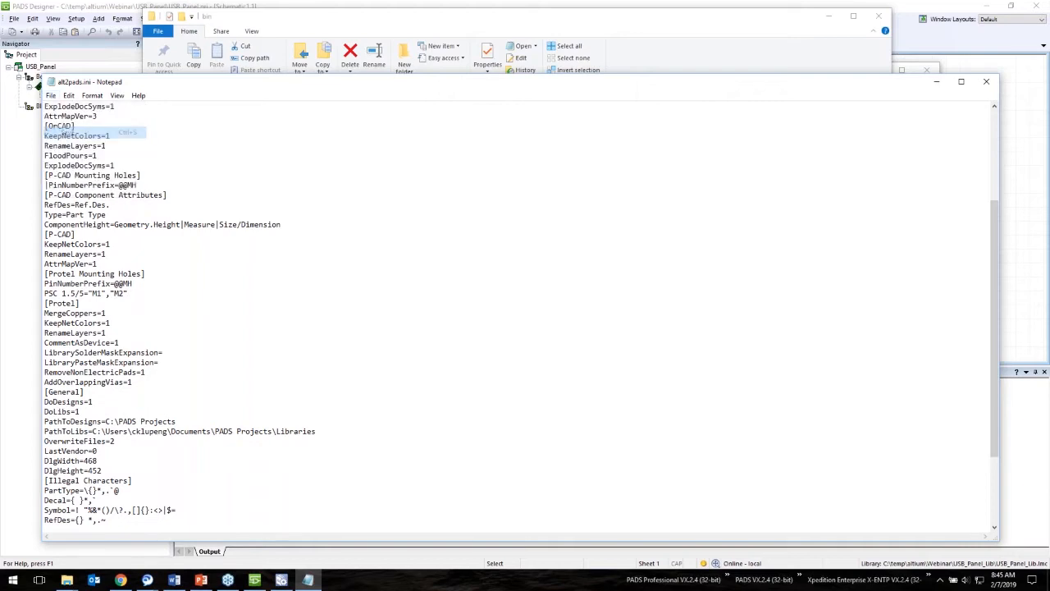
pyautogui.click(986, 81)
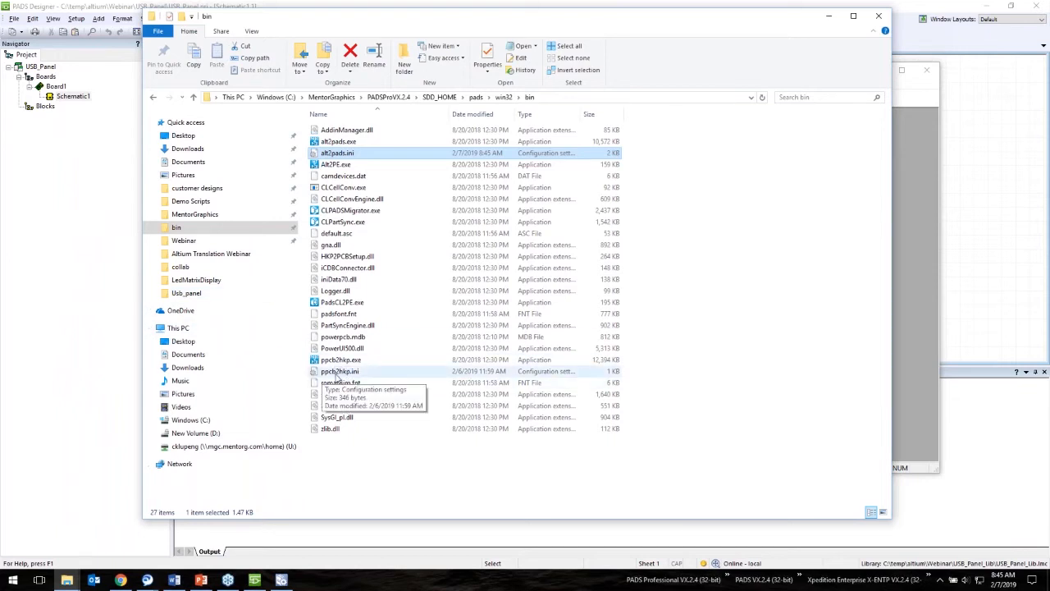
# Step: Open ppcb2hkp.ini from the same bin folder, check its [Mounting Holes] pin number prefix, and save the file
pyautogui.doubleClick(338, 372)
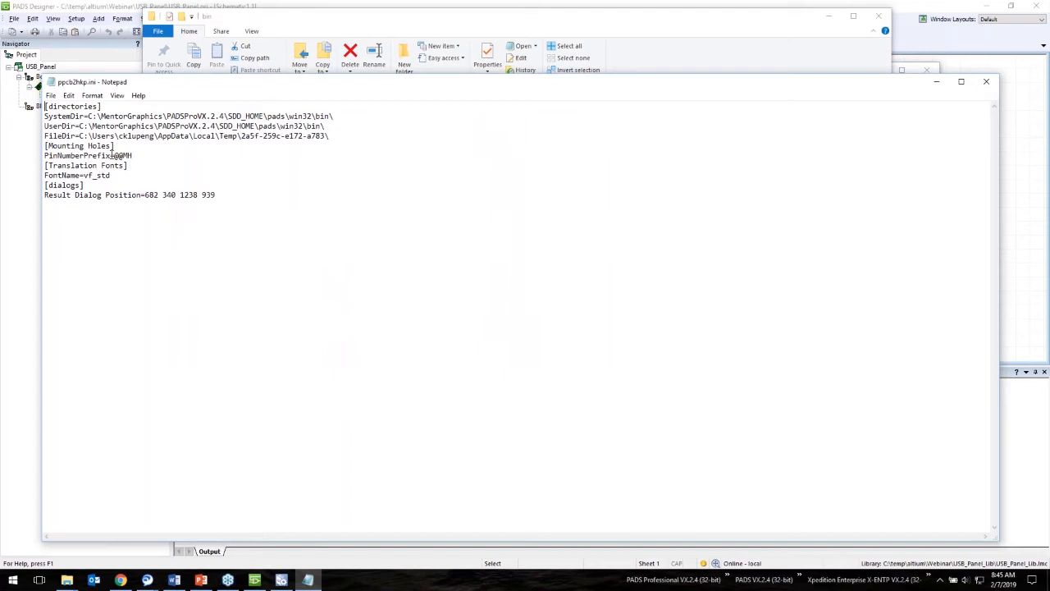
pyautogui.moveTo(160, 83); pyautogui.dragTo(199, 211)
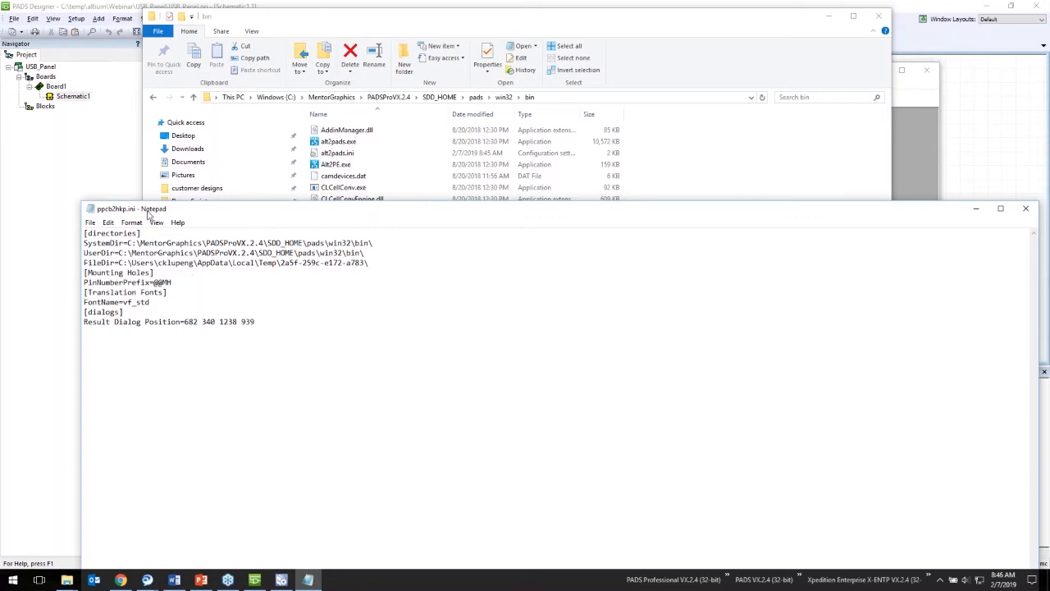
pyautogui.moveTo(149, 215); pyautogui.dragTo(162, 220)
pyautogui.click(106, 228)
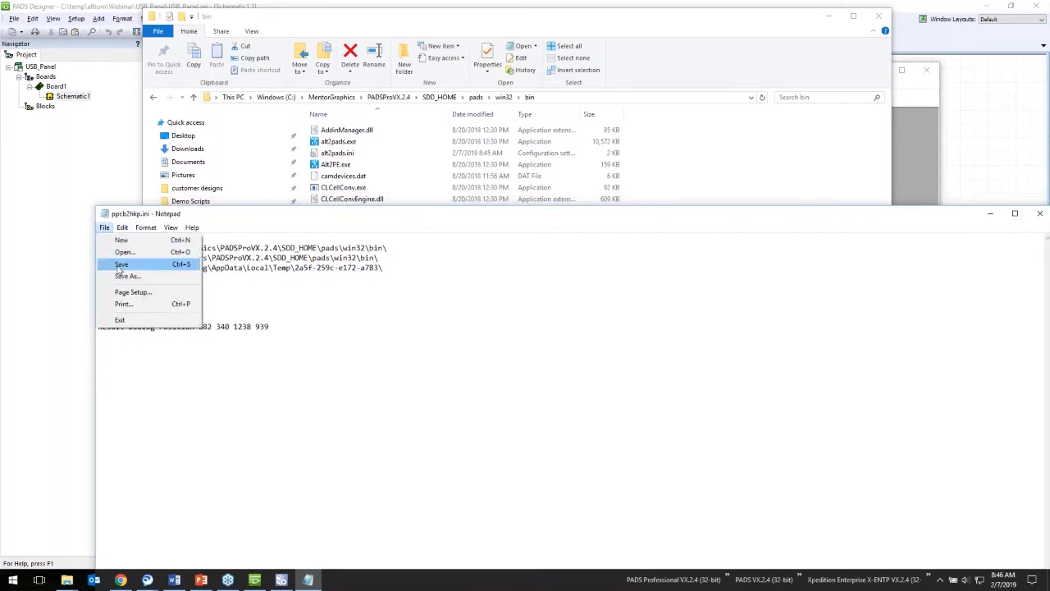
pyautogui.click(119, 263)
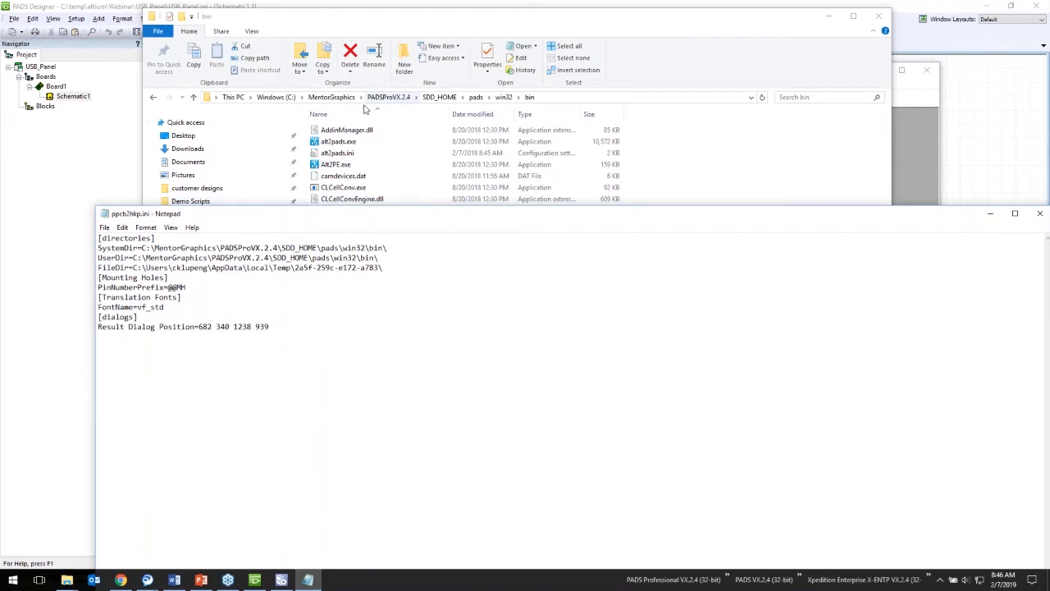
# Step: Close ppcb2hkp.ini and minimize the PADS win32 bin folder window
pyautogui.moveTo(344, 215); pyautogui.dragTo(277, 260)
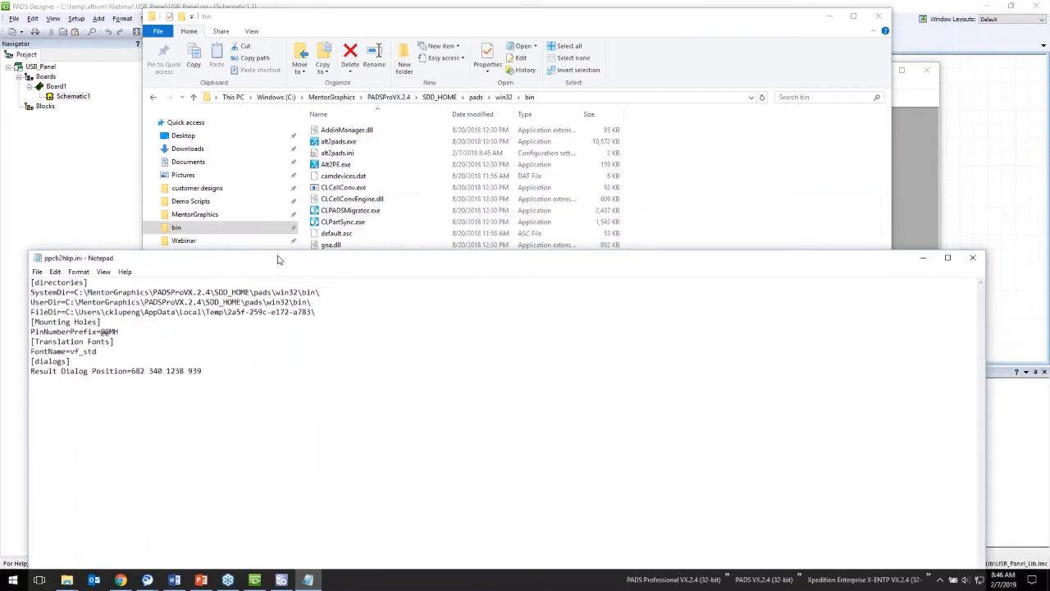
pyautogui.click(973, 258)
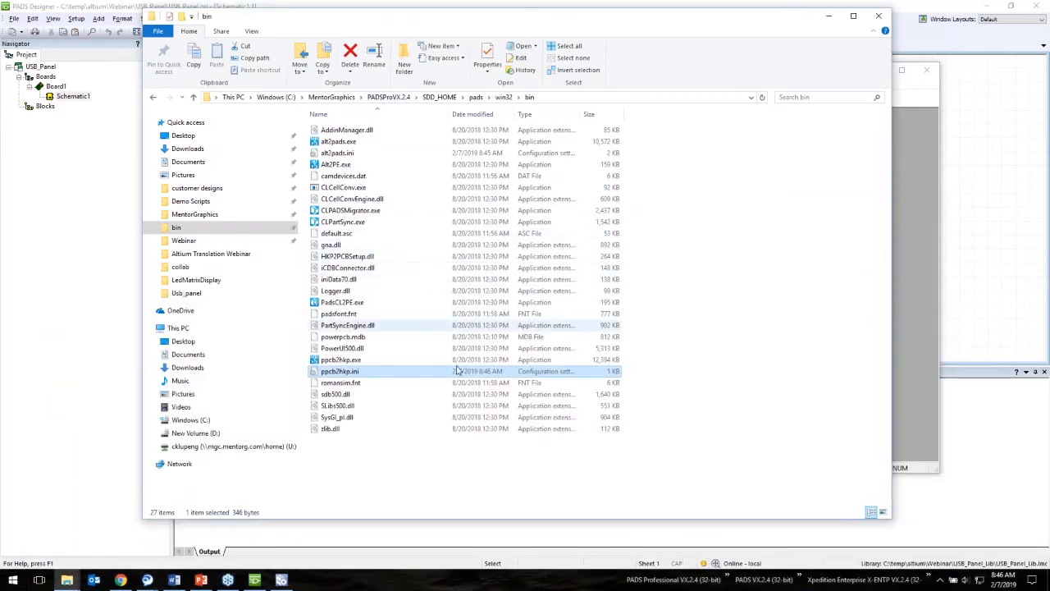
pyautogui.click(443, 467)
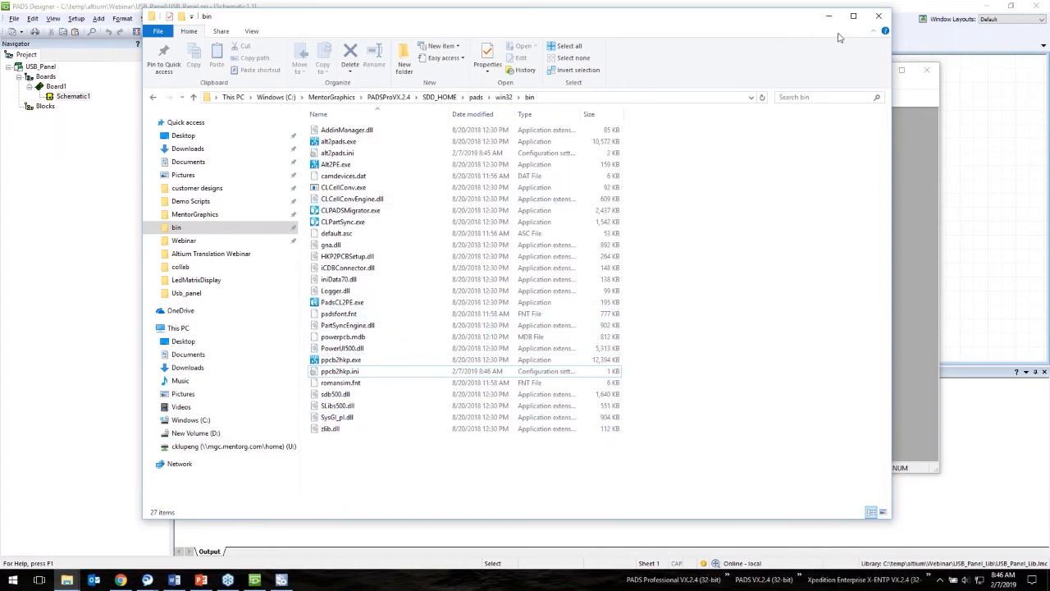
pyautogui.moveTo(807, 23); pyautogui.dragTo(783, 38)
pyautogui.click(805, 29)
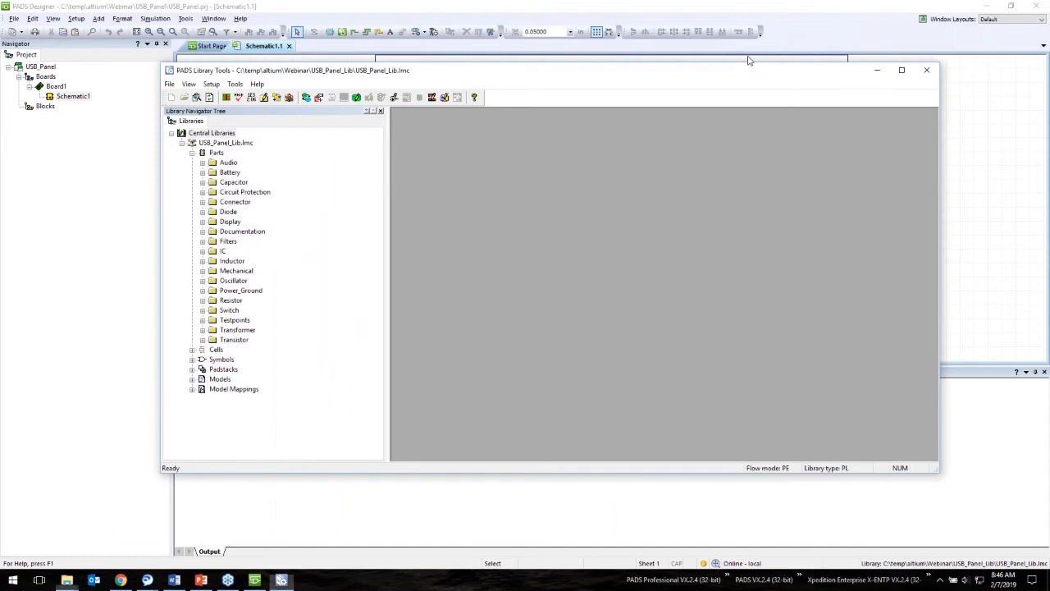
# Step: Check the Migration Flow slide in PowerPoint, then minimize both the presentation and PADS Library Tools
pyautogui.click(201, 580)
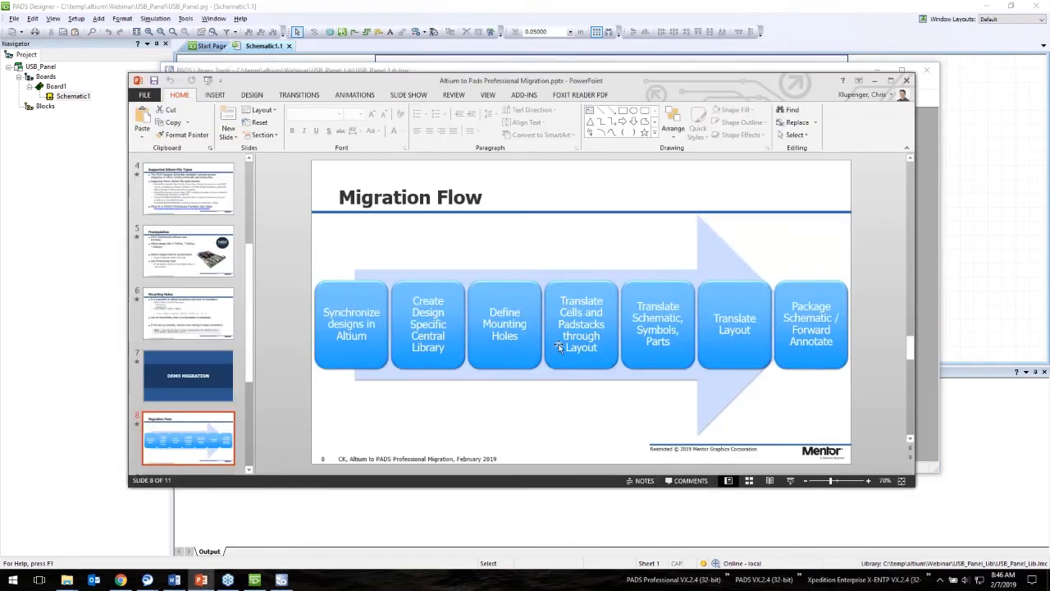
pyautogui.click(875, 80)
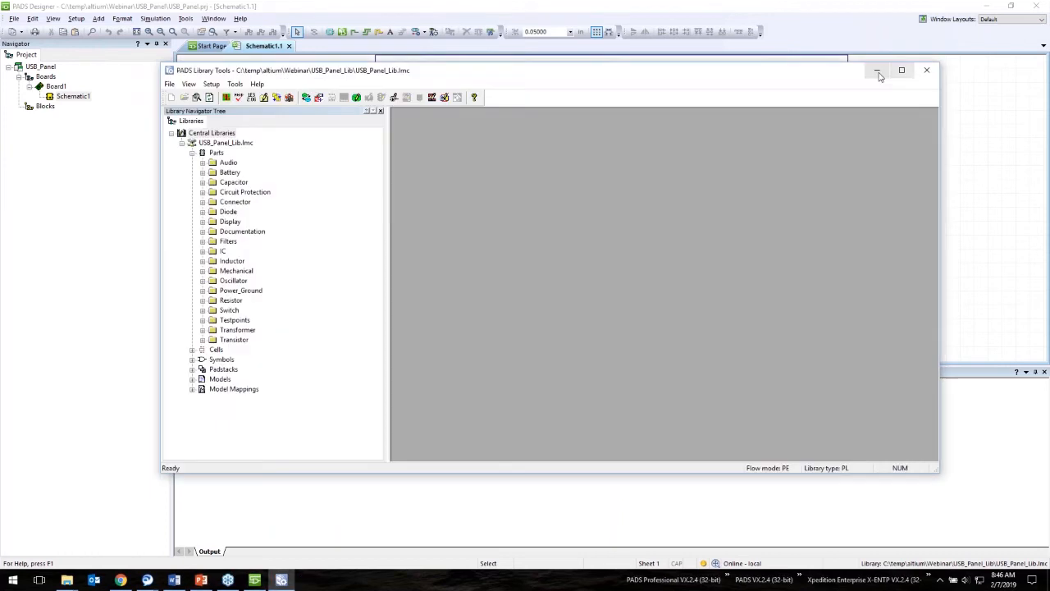
pyautogui.click(877, 71)
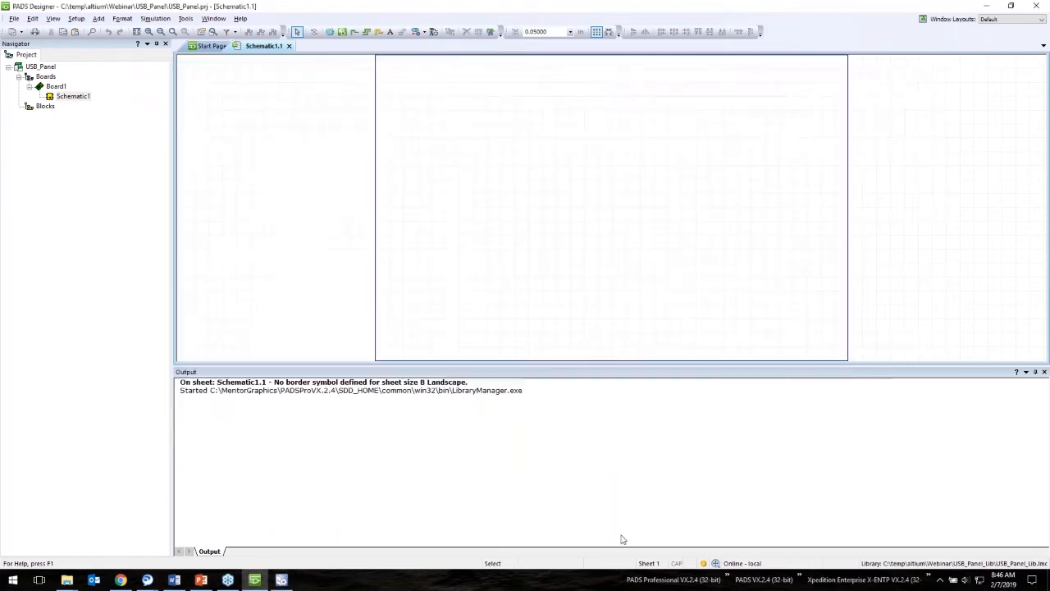
# Step: Launch the Altium PCB Translator VX.2.4 from the PADS VX.2.4 translators
pyautogui.click(728, 581)
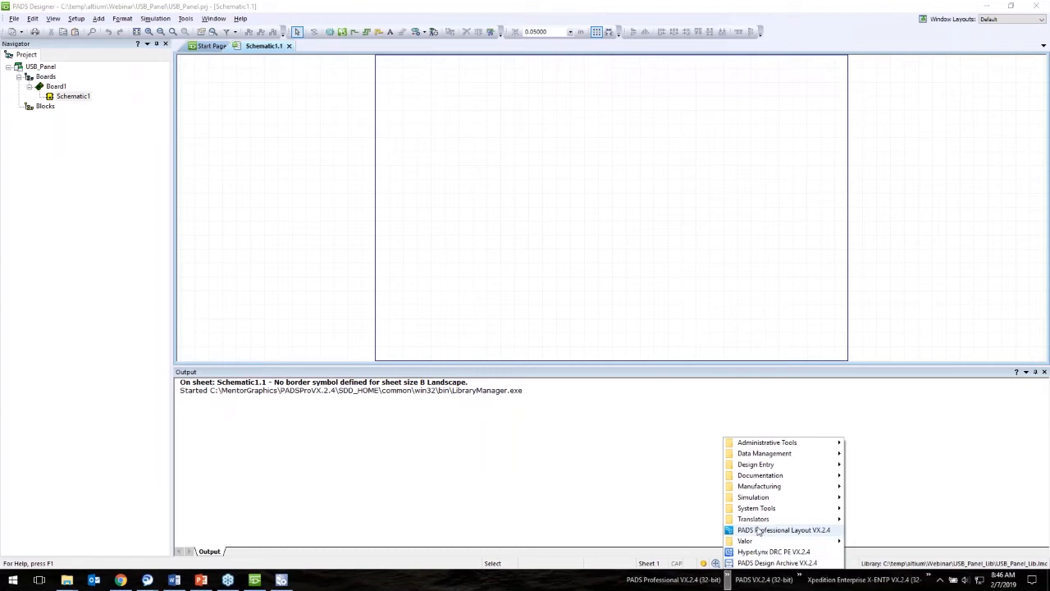
pyautogui.moveTo(771, 519)
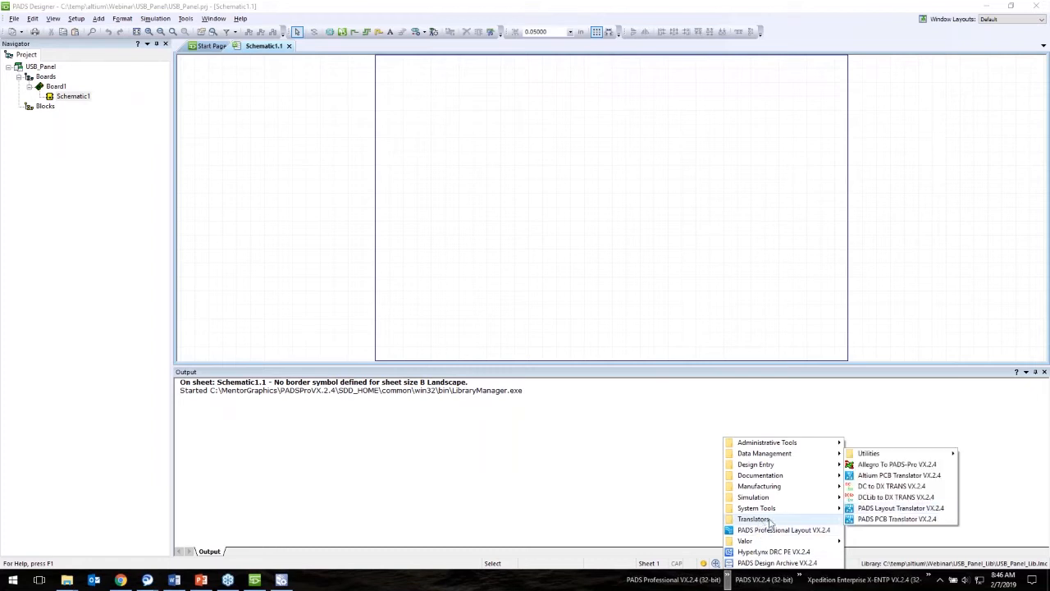
pyautogui.click(928, 477)
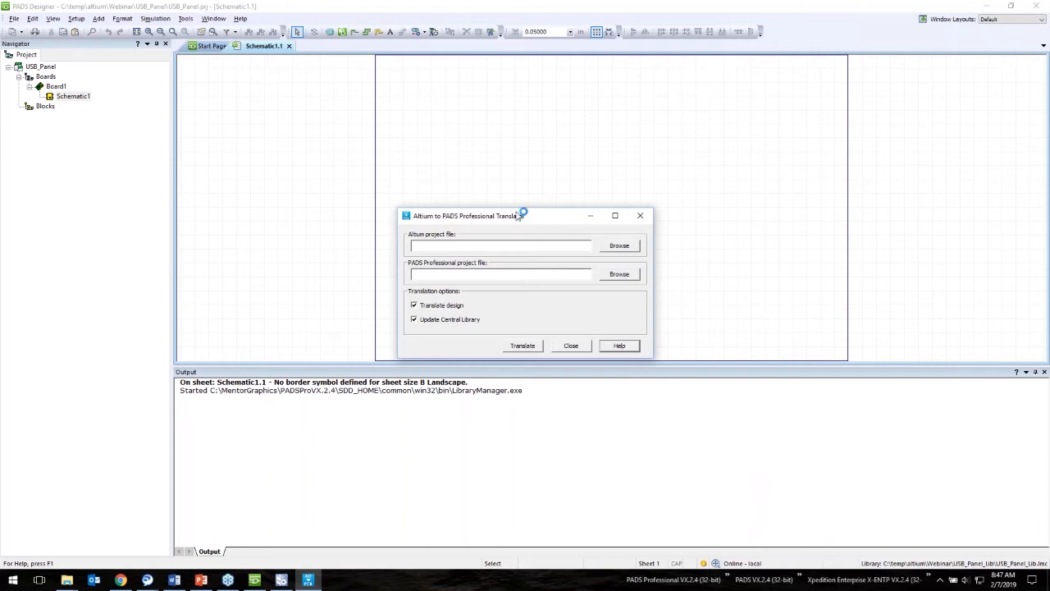
# Step: Choose usb_panel.PcbDoc from C:\temp\altium\AltiumDesigns\Usb_panel as the Altium project file
pyautogui.click(617, 245)
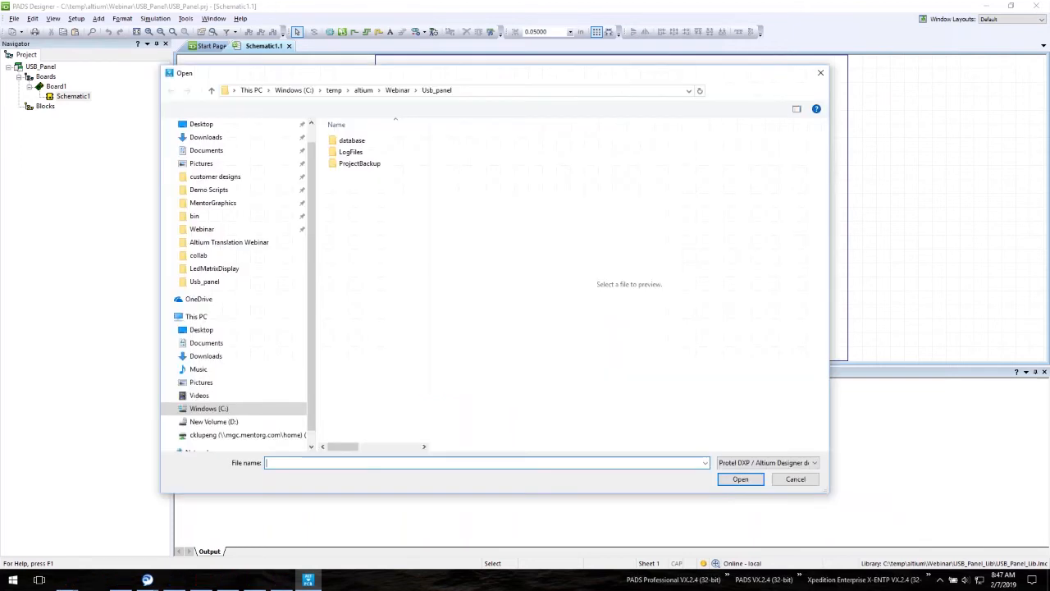
pyautogui.click(364, 90)
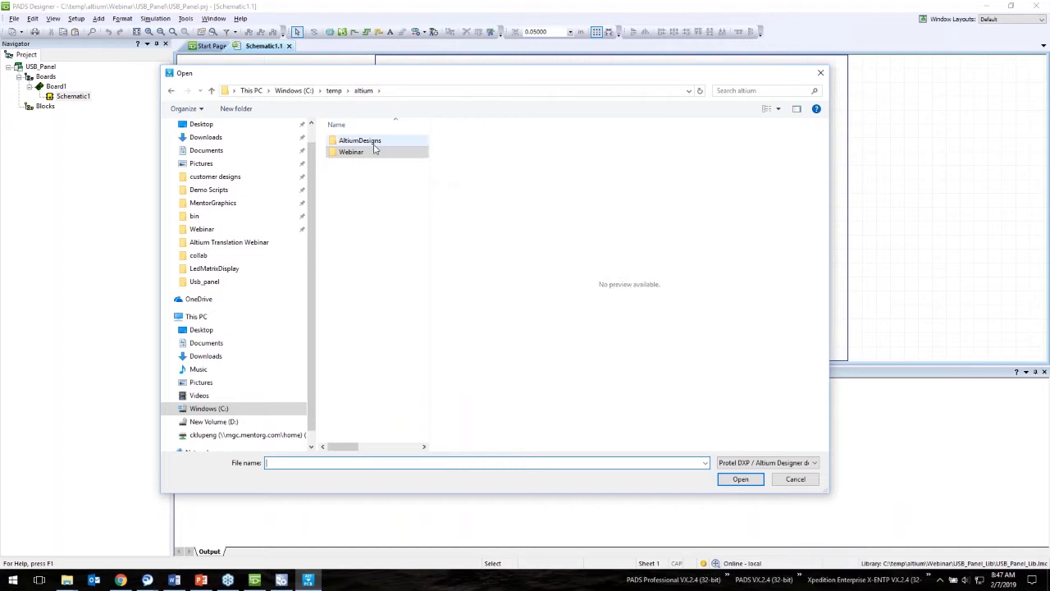
pyautogui.doubleClick(366, 142)
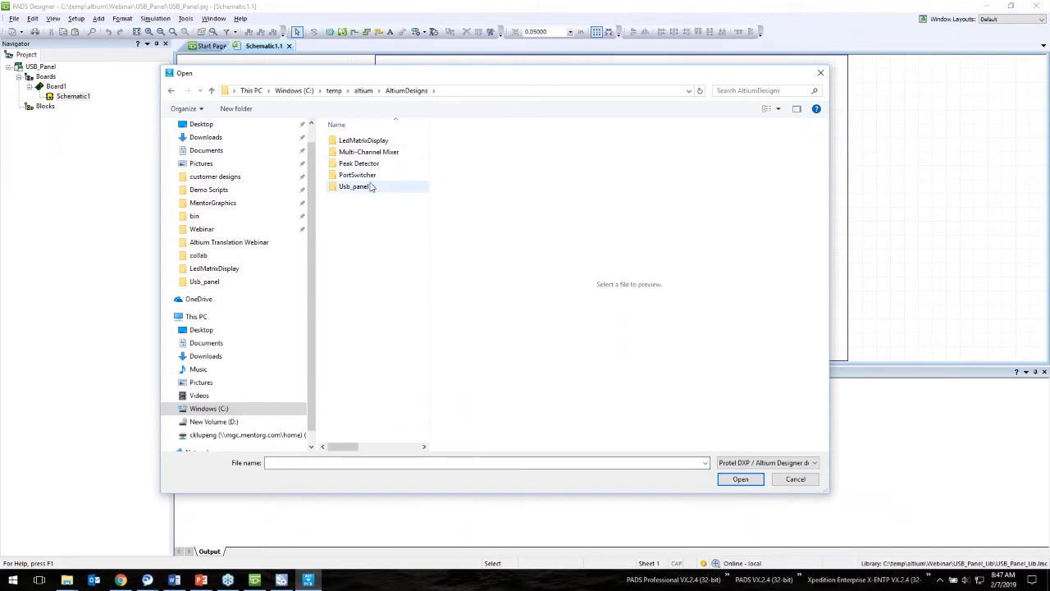
pyautogui.click(356, 190)
pyautogui.doubleClick(356, 187)
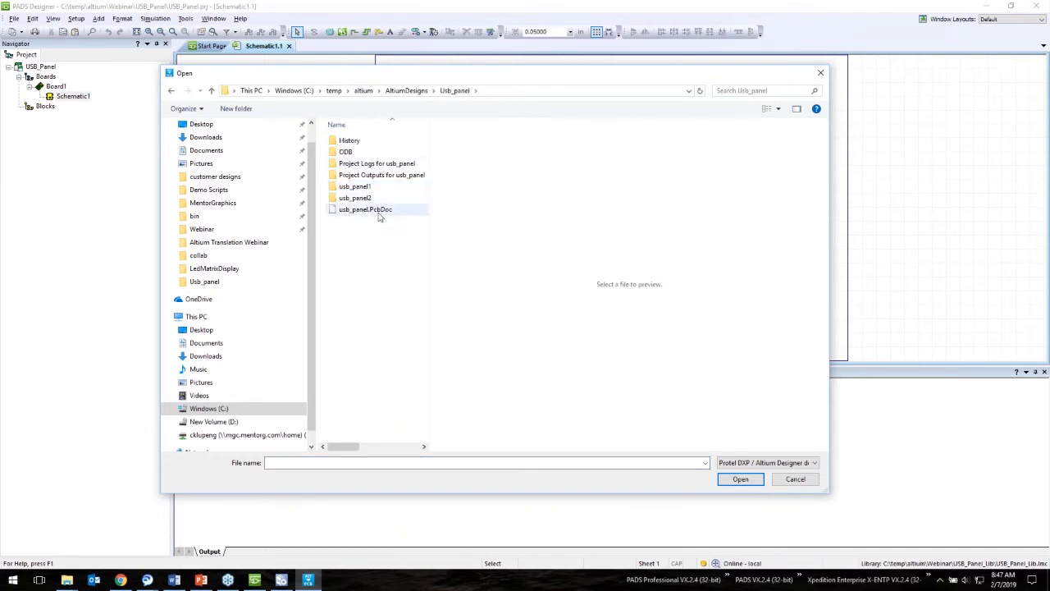
pyautogui.click(376, 211)
pyautogui.click(741, 479)
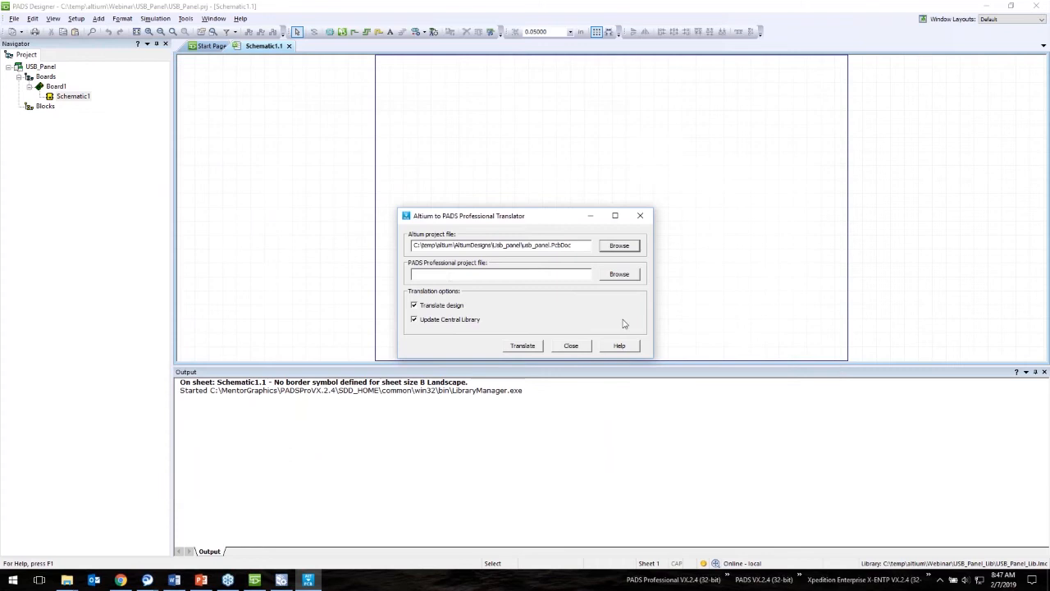
# Step: Choose USB_Panel.prj from C:\temp\altium\Webinar\USB_Panel as the PADS Professional project file
pyautogui.click(449, 276)
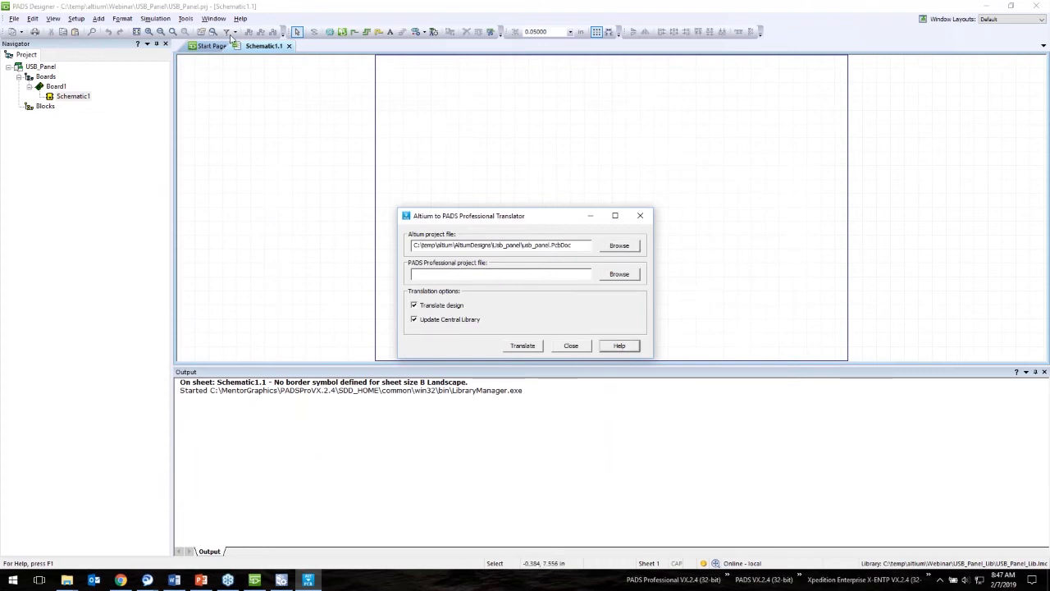
pyautogui.click(632, 275)
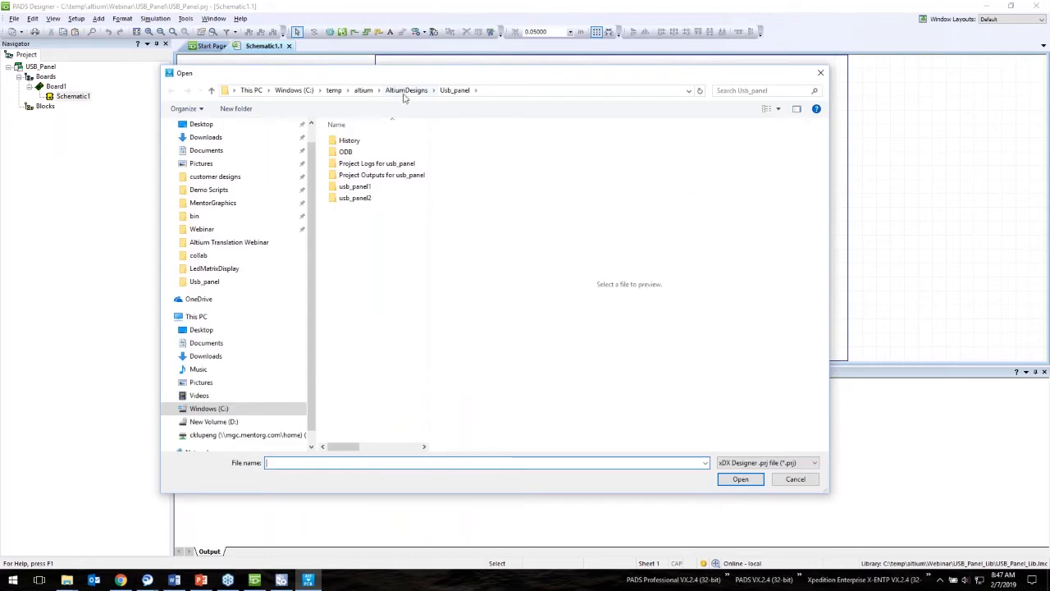
pyautogui.click(363, 90)
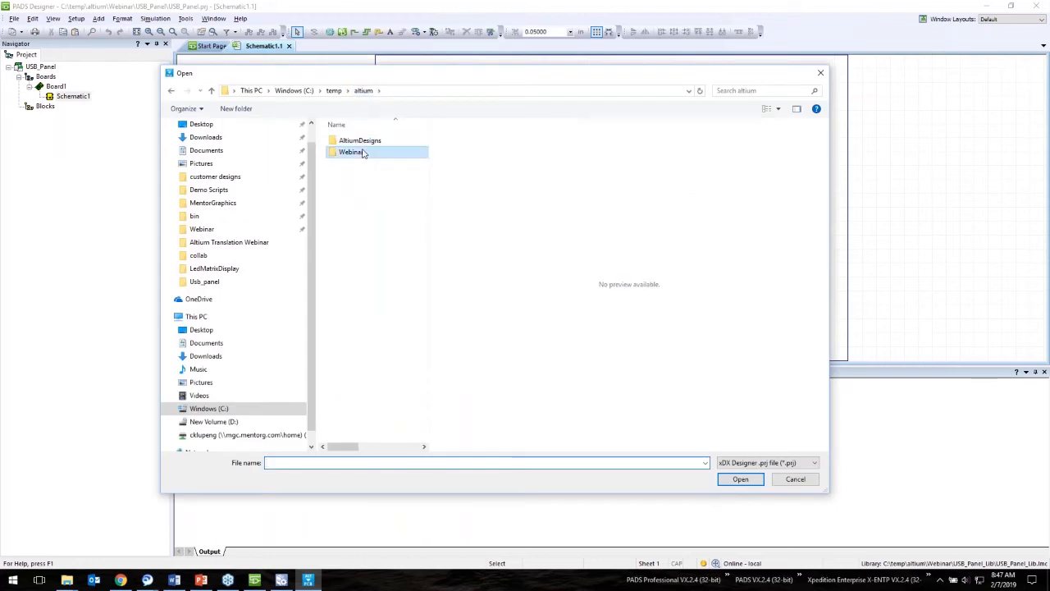
pyautogui.doubleClick(361, 151)
pyautogui.doubleClick(369, 141)
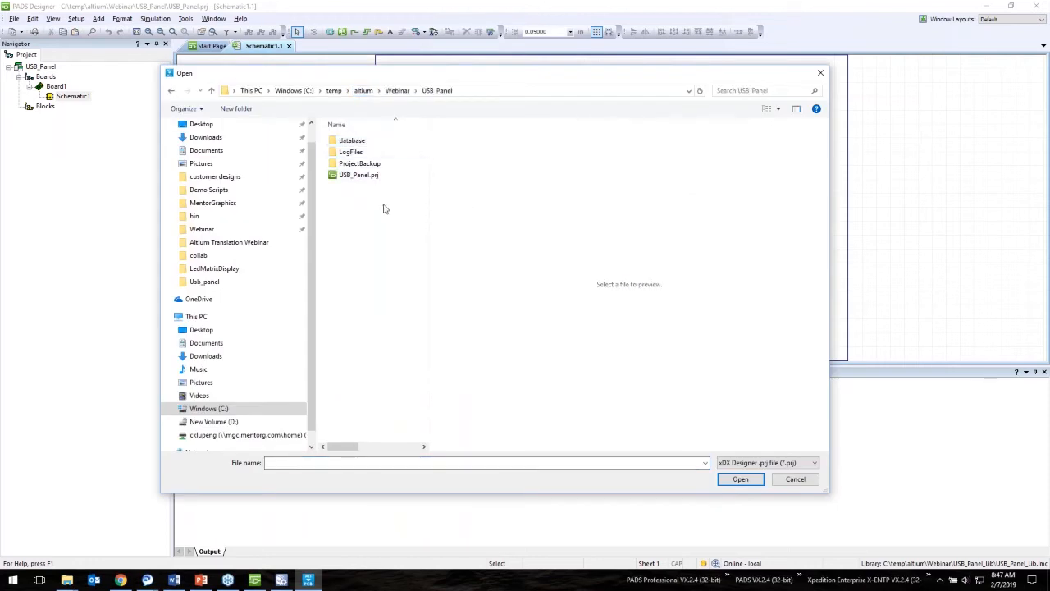
pyautogui.doubleClick(374, 175)
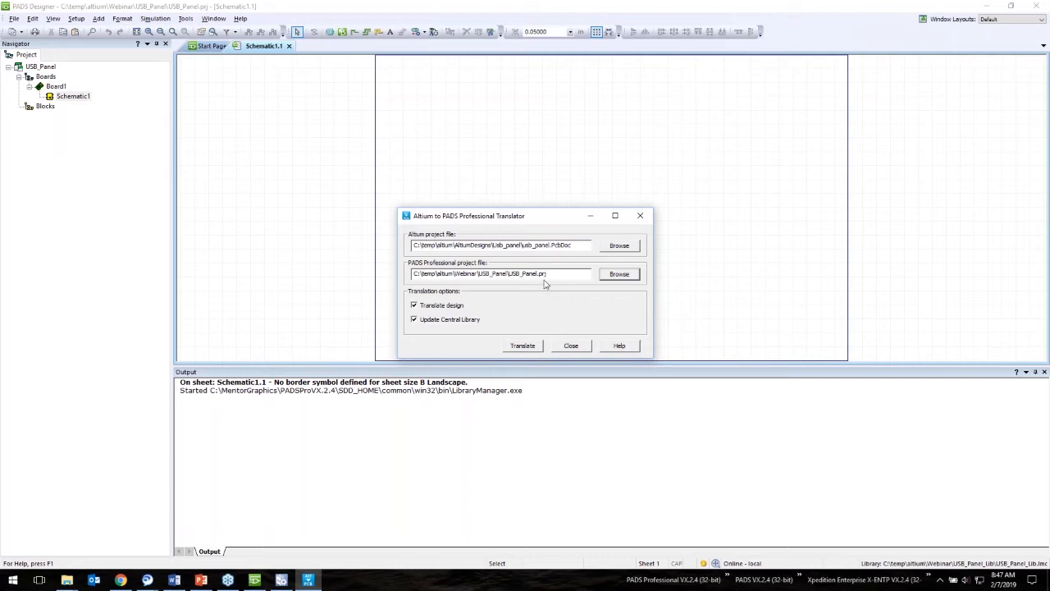
# Step: Run the translation with Translate design and Update Central Library enabled, and dismiss the completion message
pyautogui.click(415, 304)
pyautogui.click(522, 346)
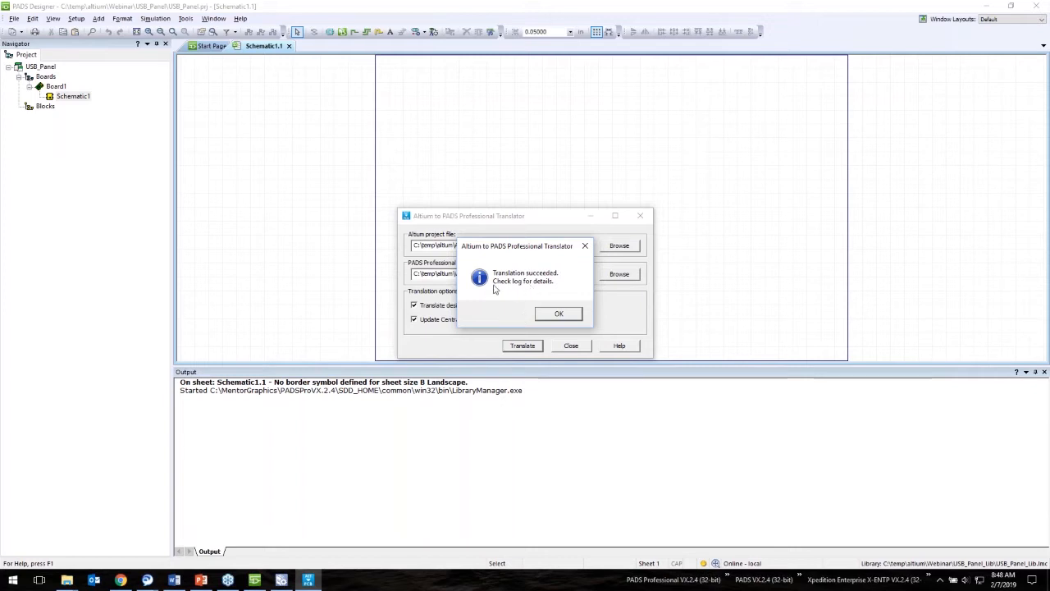
pyautogui.click(552, 317)
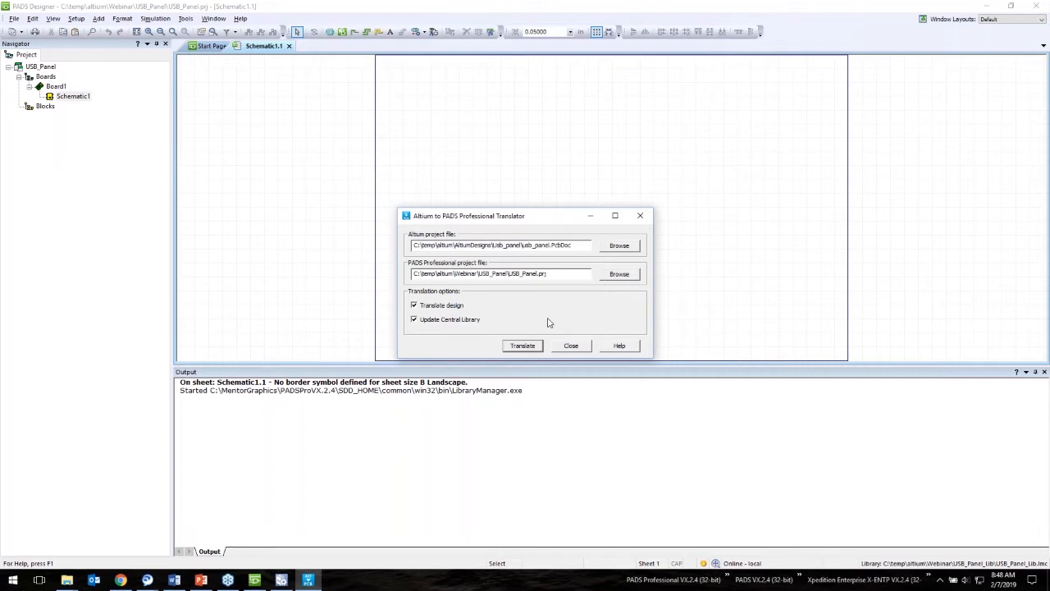
# Step: Switch to File Explorer and open the LogFiles folder inside the PCB folder of the Webinar\USB_Panel project
pyautogui.moveTo(68, 579)
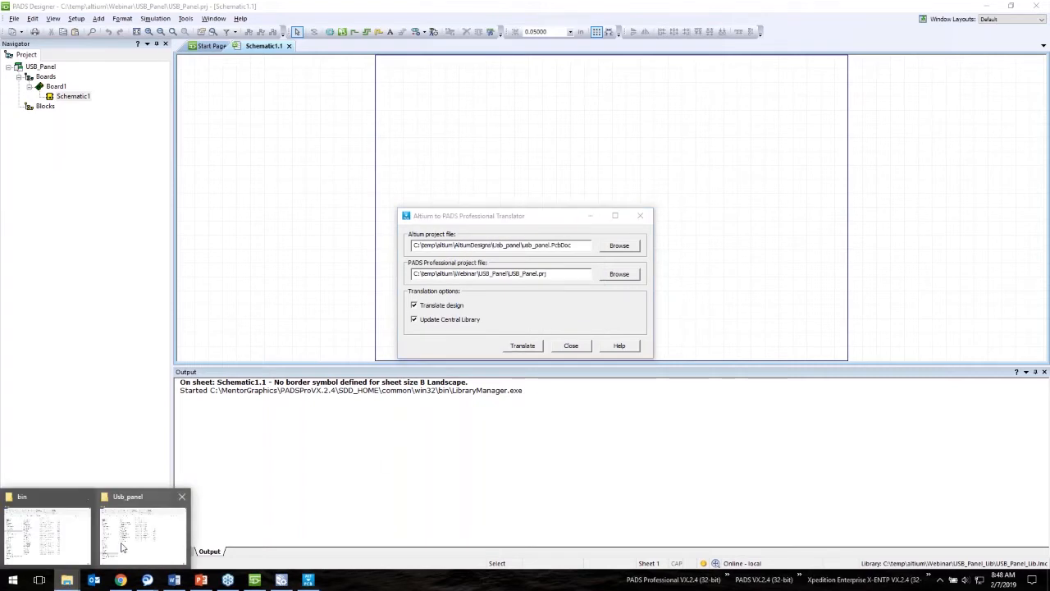
pyautogui.click(121, 546)
pyautogui.click(396, 118)
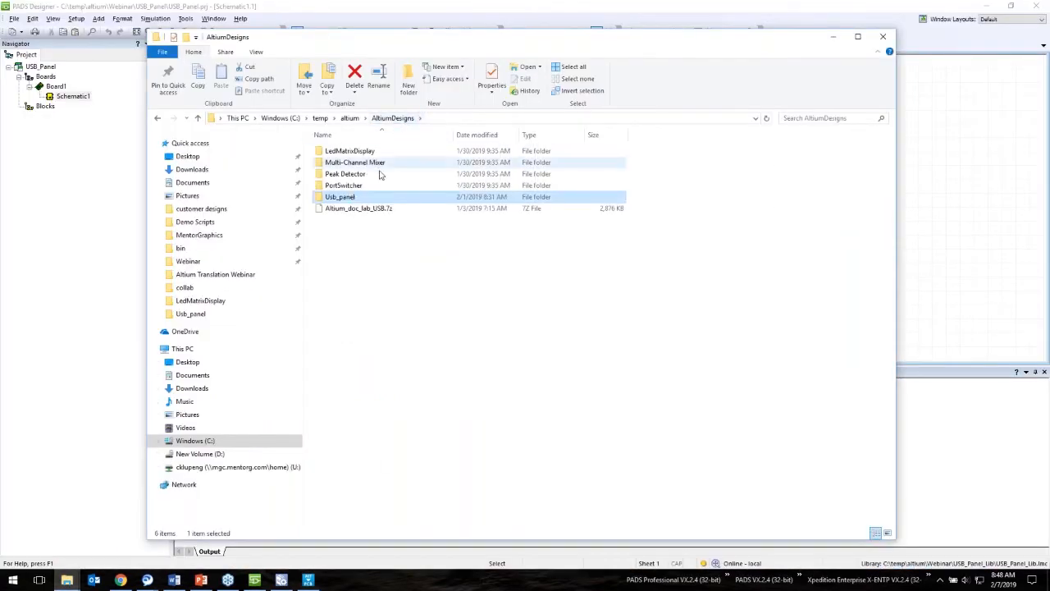
pyautogui.click(350, 118)
pyautogui.doubleClick(359, 151)
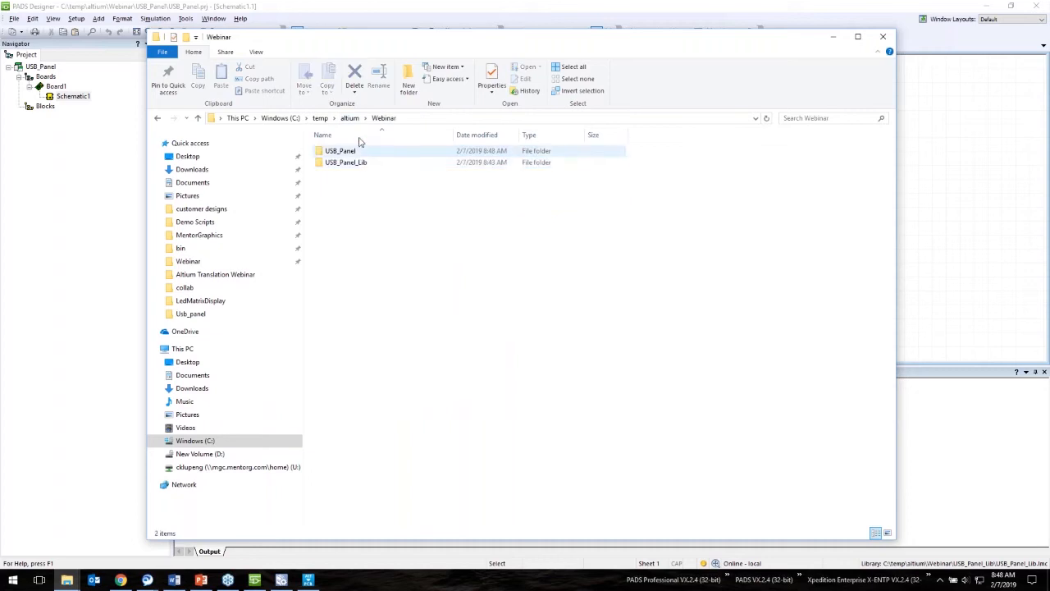
pyautogui.doubleClick(363, 152)
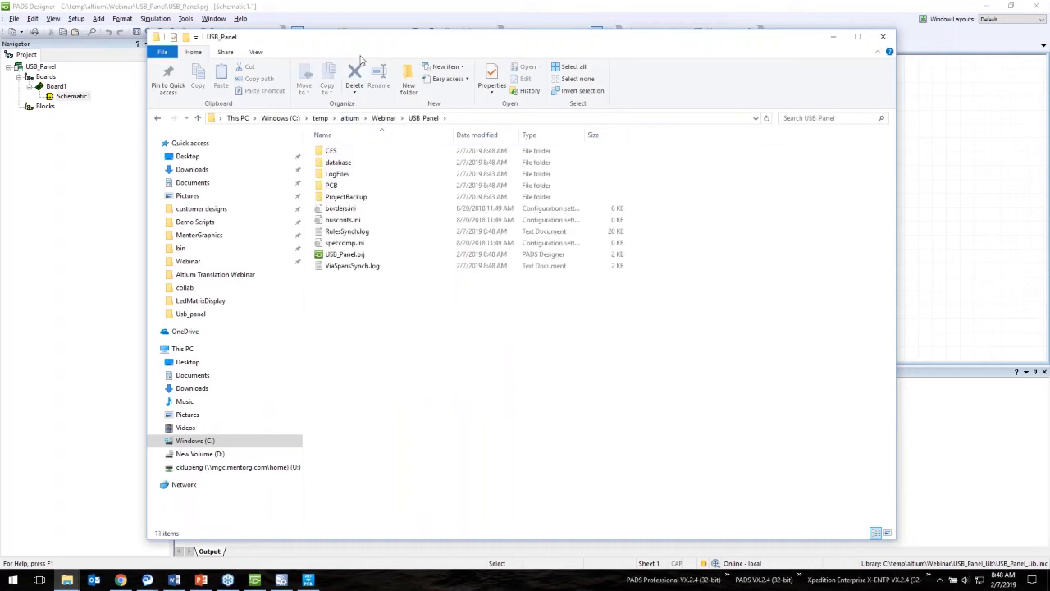
pyautogui.doubleClick(355, 187)
pyautogui.doubleClick(353, 174)
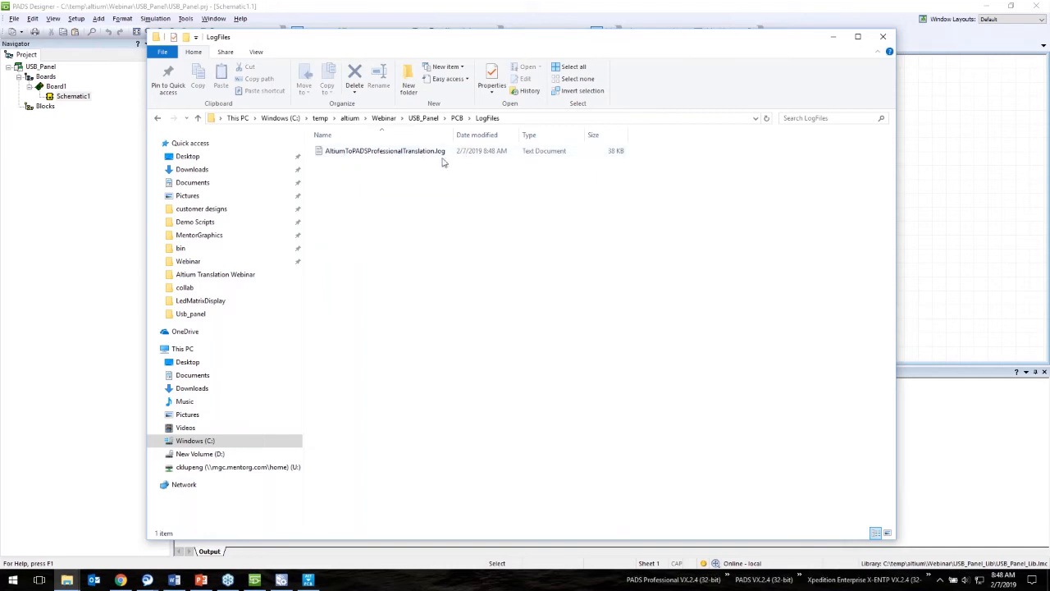
# Step: Open AltiumToPADSProfessionalTranslation.log and review its pad translation messages
pyautogui.doubleClick(386, 151)
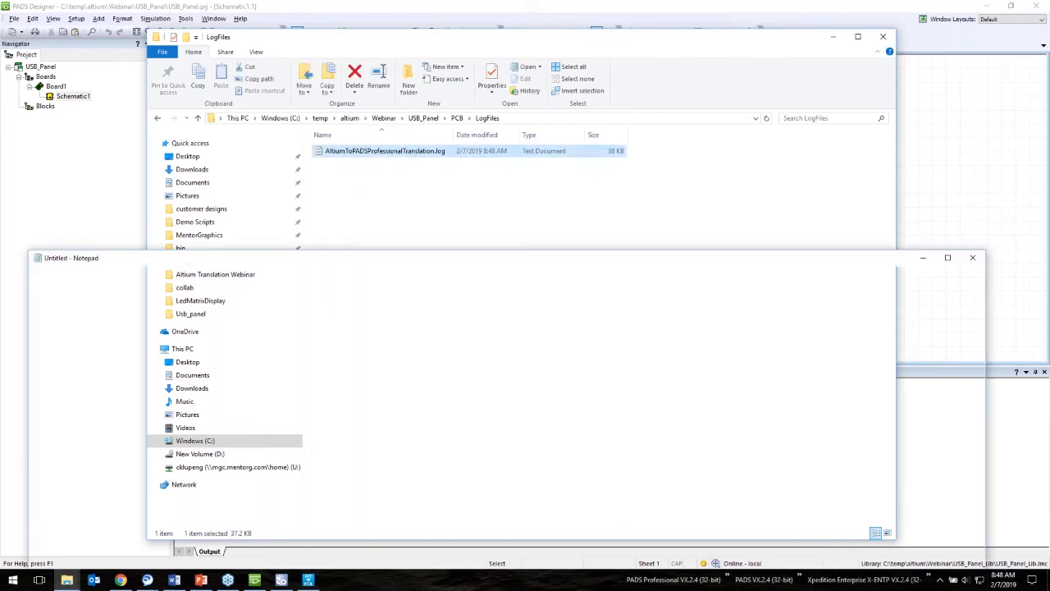
pyautogui.moveTo(702, 259); pyautogui.dragTo(709, 136)
pyautogui.moveTo(985, 188); pyautogui.dragTo(979, 372)
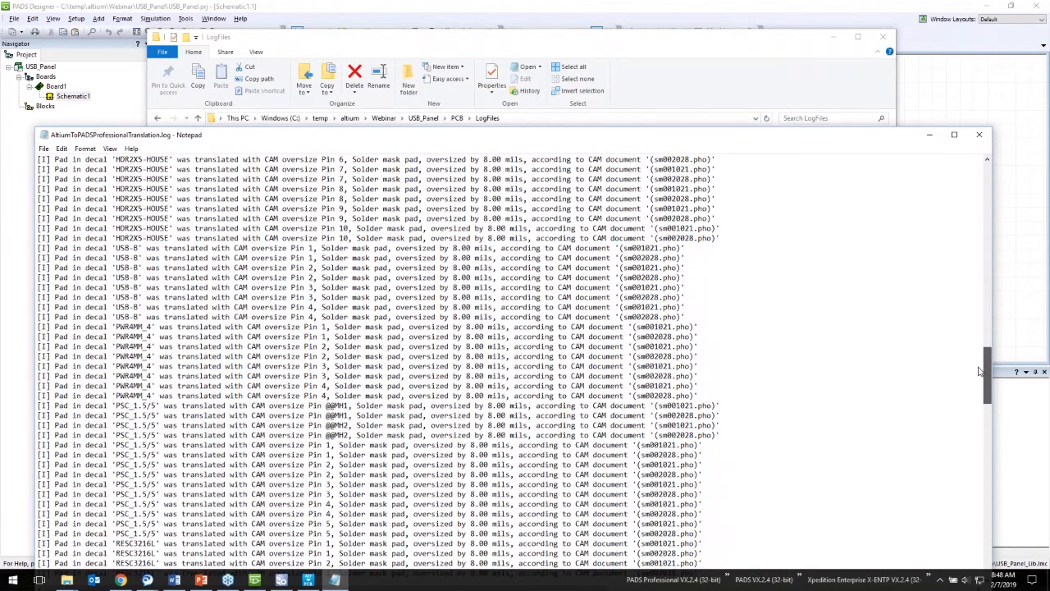
pyautogui.moveTo(979, 372); pyautogui.dragTo(979, 372)
# Step: Close the translation log and the Altium to PADS Professional Translator, and minimize the LogFiles folder window
pyautogui.click(988, 138)
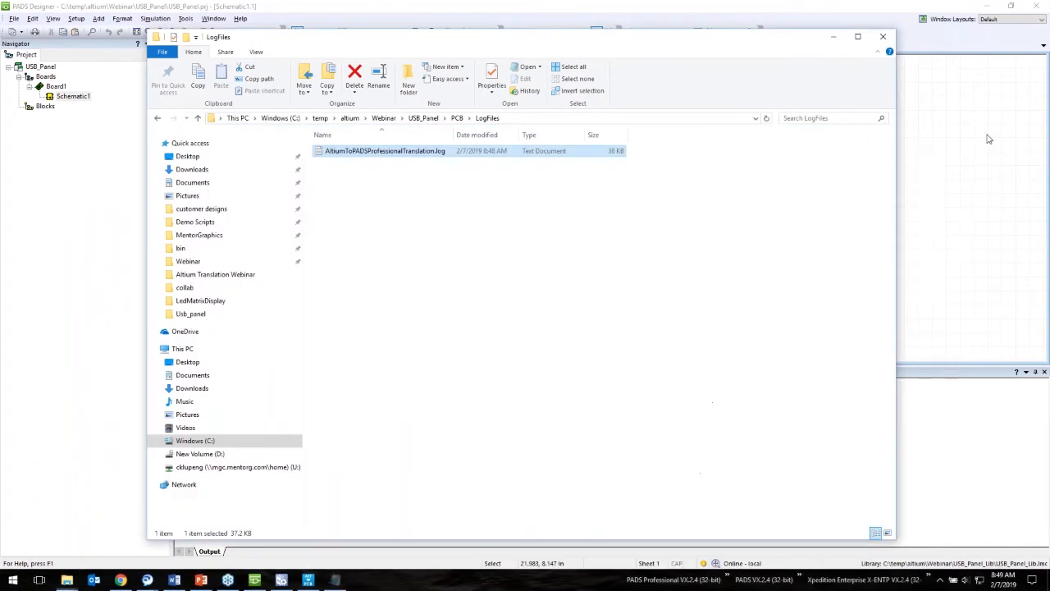
pyautogui.click(834, 37)
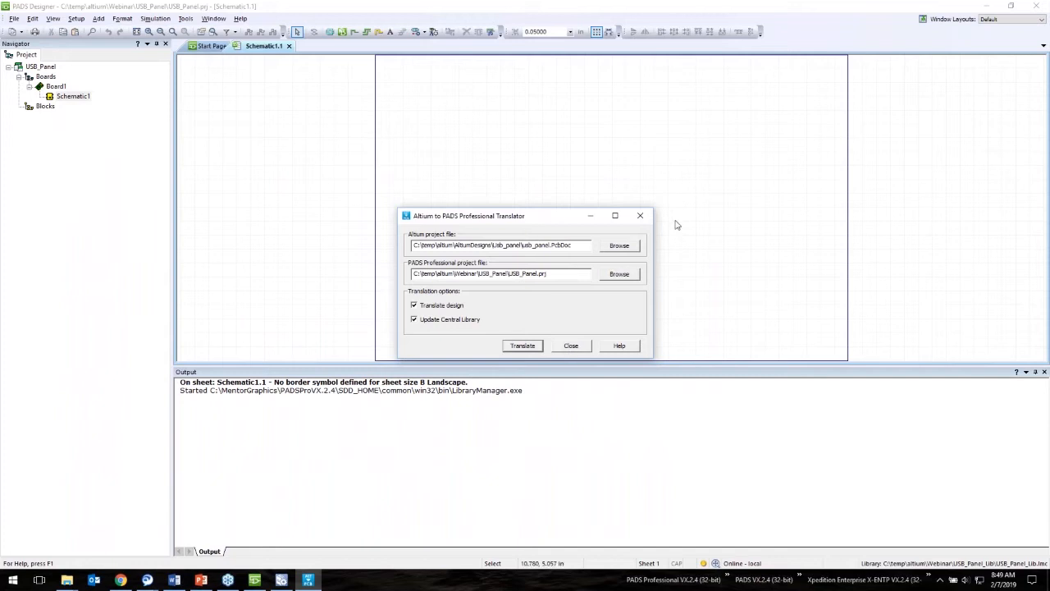
pyautogui.click(645, 216)
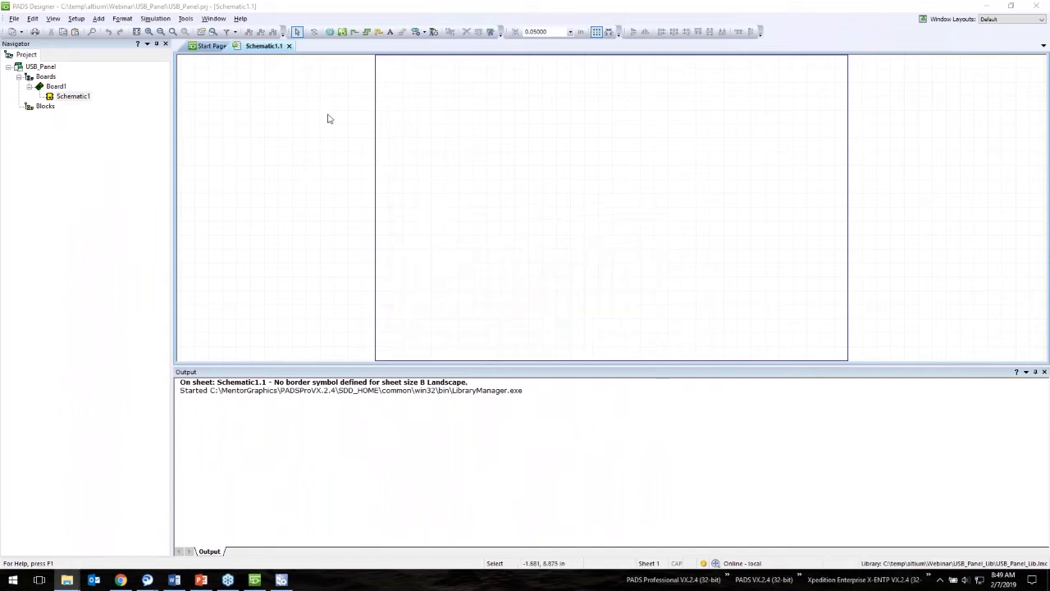
# Step: Bring up PADS Library Tools with USB_Panel_Lib.lmc and expand its Cells partitions
pyautogui.click(186, 18)
pyautogui.click(223, 235)
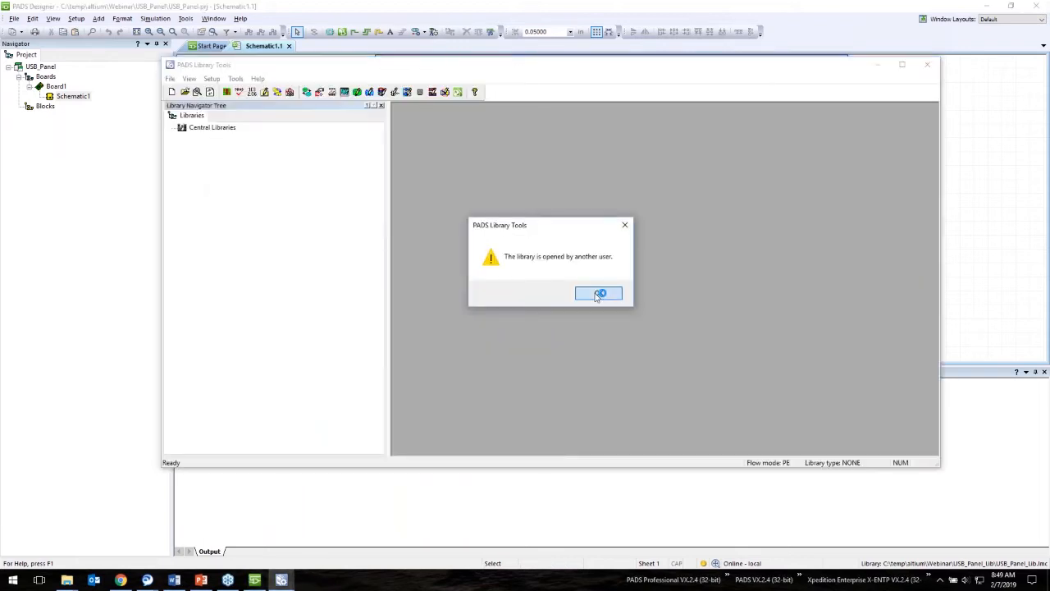
pyautogui.click(598, 294)
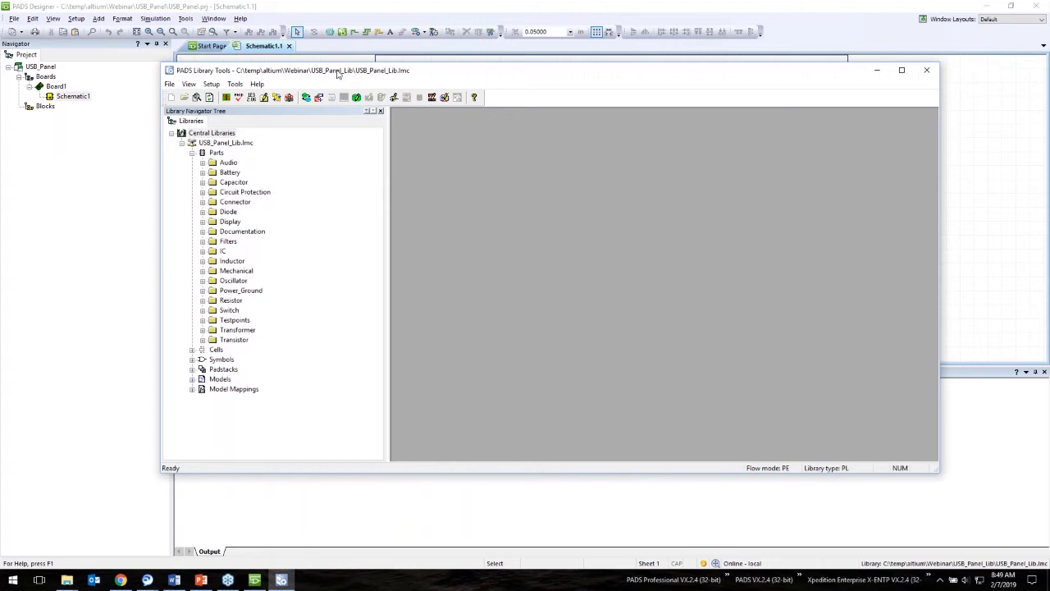
pyautogui.click(192, 354)
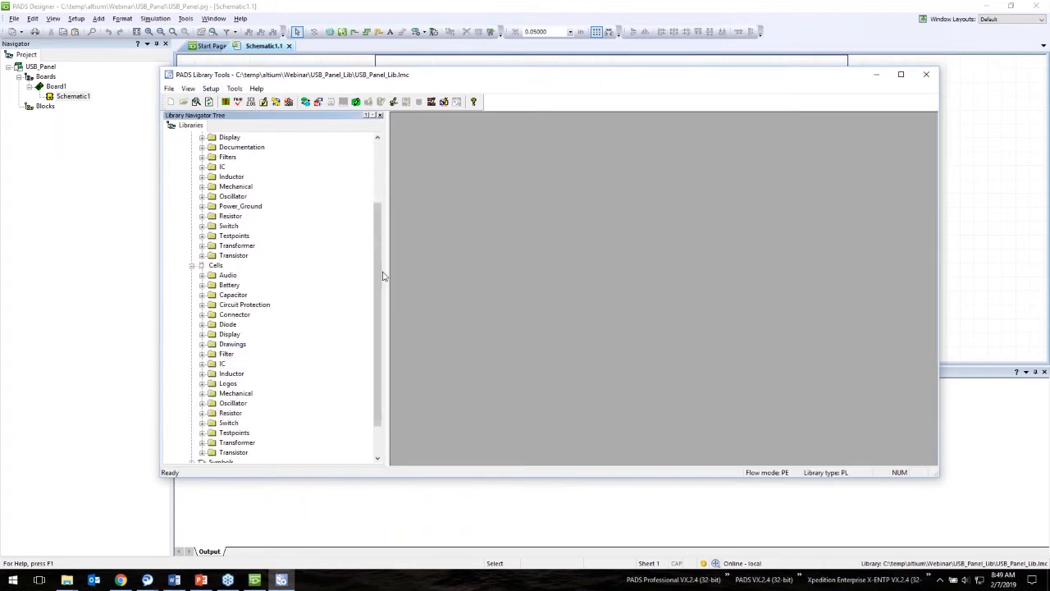
# Step: Refresh the USB_Panel_Lib library tree and expand the Board1 partition under Cells
pyautogui.moveTo(382, 274); pyautogui.dragTo(378, 289)
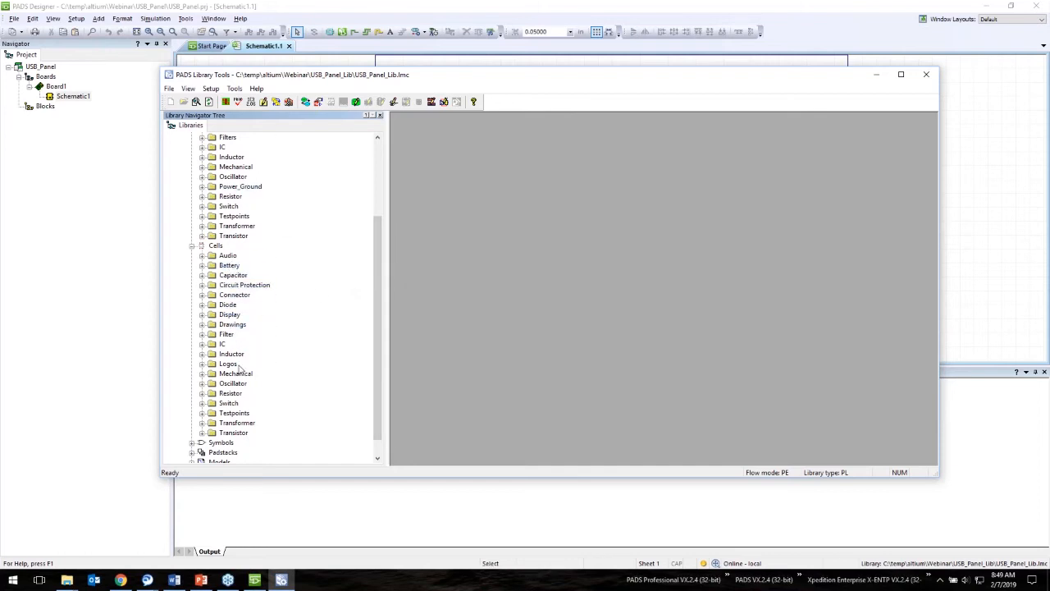
pyautogui.click(208, 102)
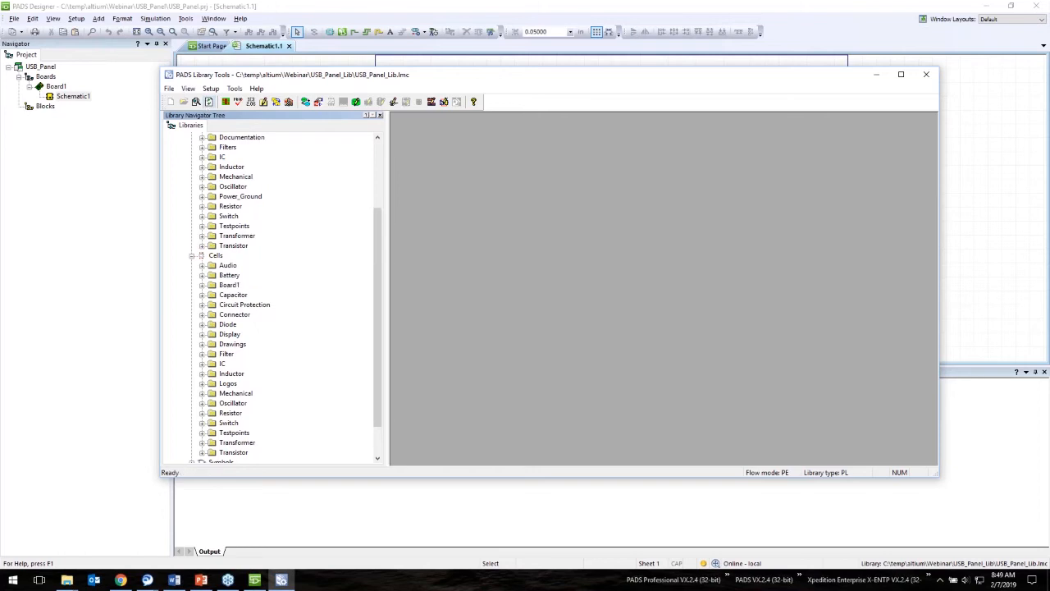
pyautogui.scroll(-1, 379, 266)
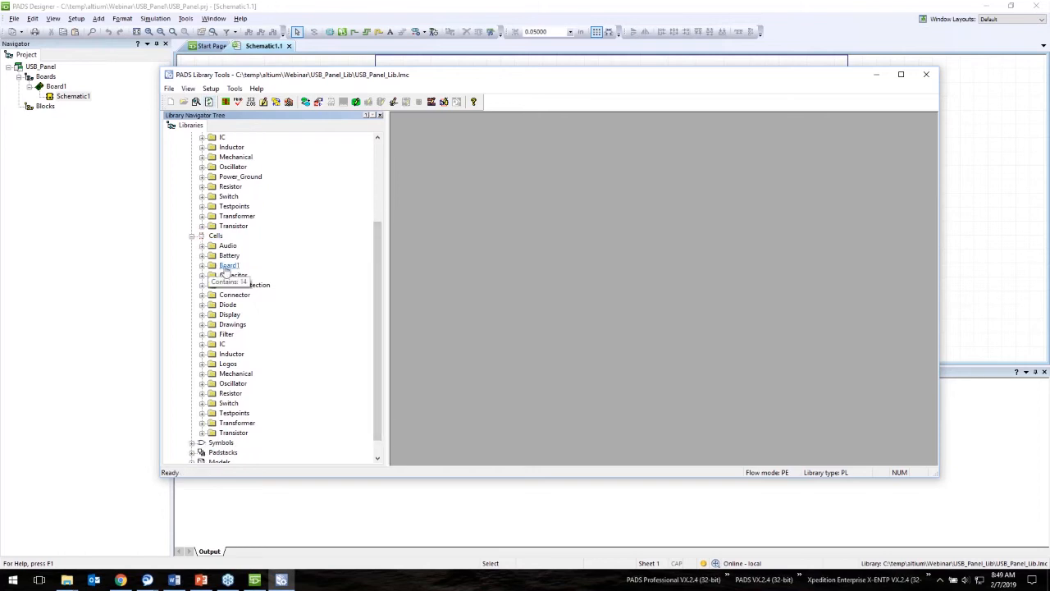
pyautogui.click(202, 266)
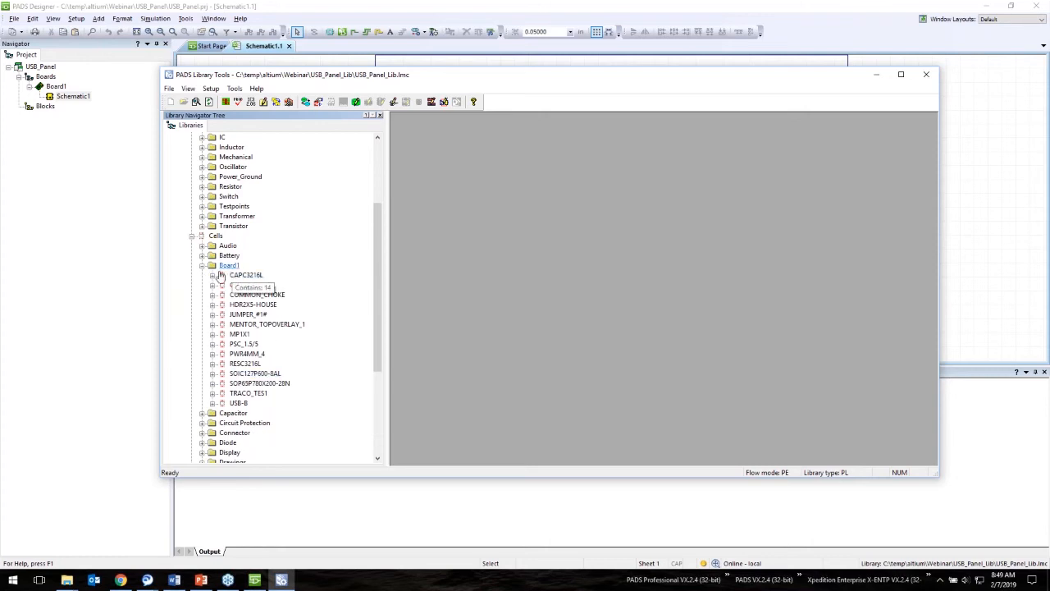
# Step: Preview the Board1 cells CAPC3216L, CD1608-0603, JUMPER_#1# and SOIC127P600-8AL, and close PADS Library Tools
pyautogui.click(245, 276)
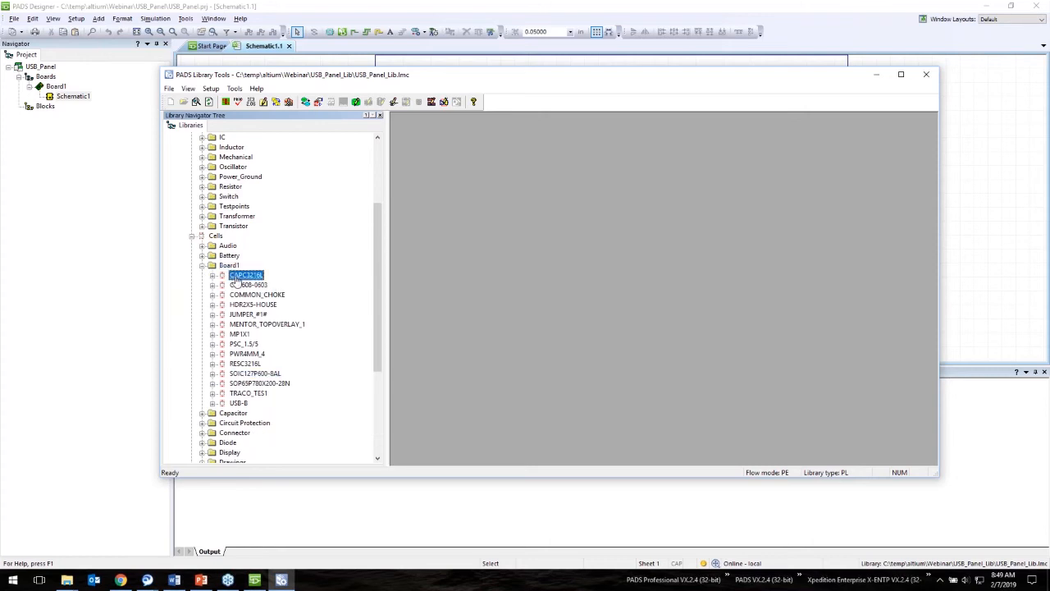
pyautogui.doubleClick(237, 277)
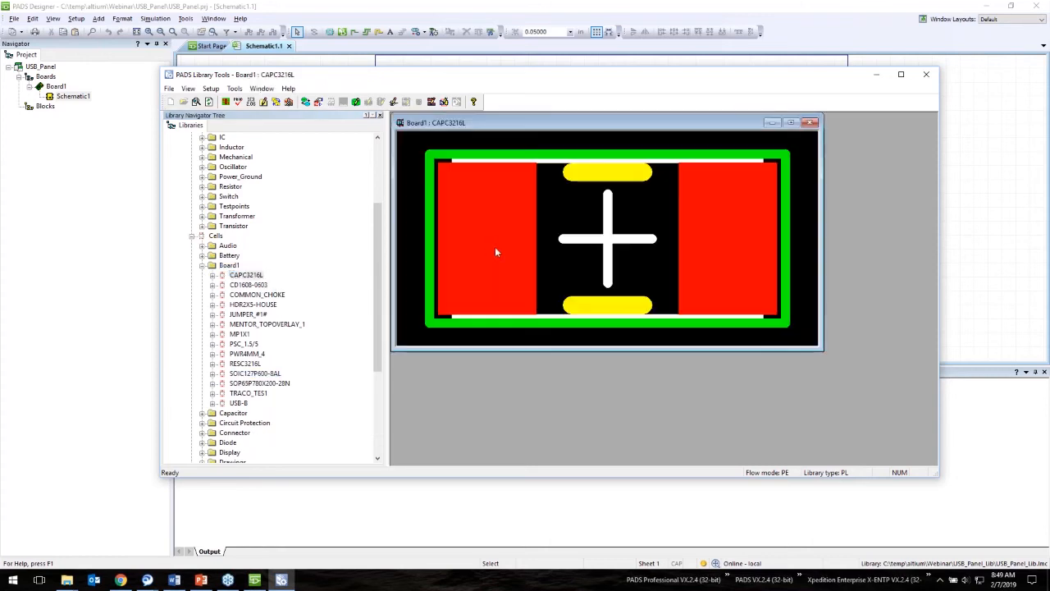
pyautogui.doubleClick(248, 284)
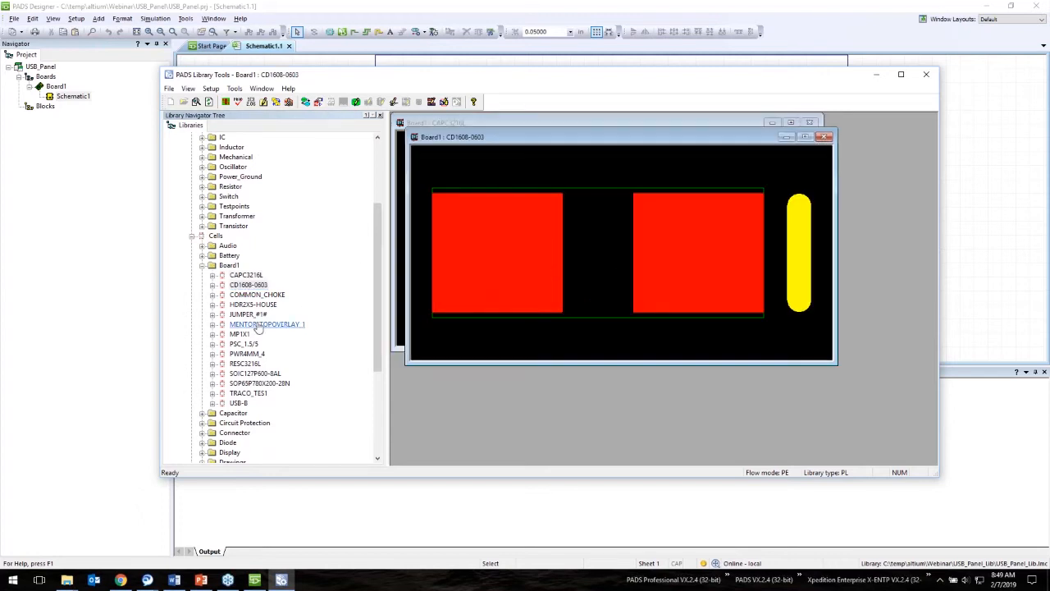
pyautogui.doubleClick(248, 315)
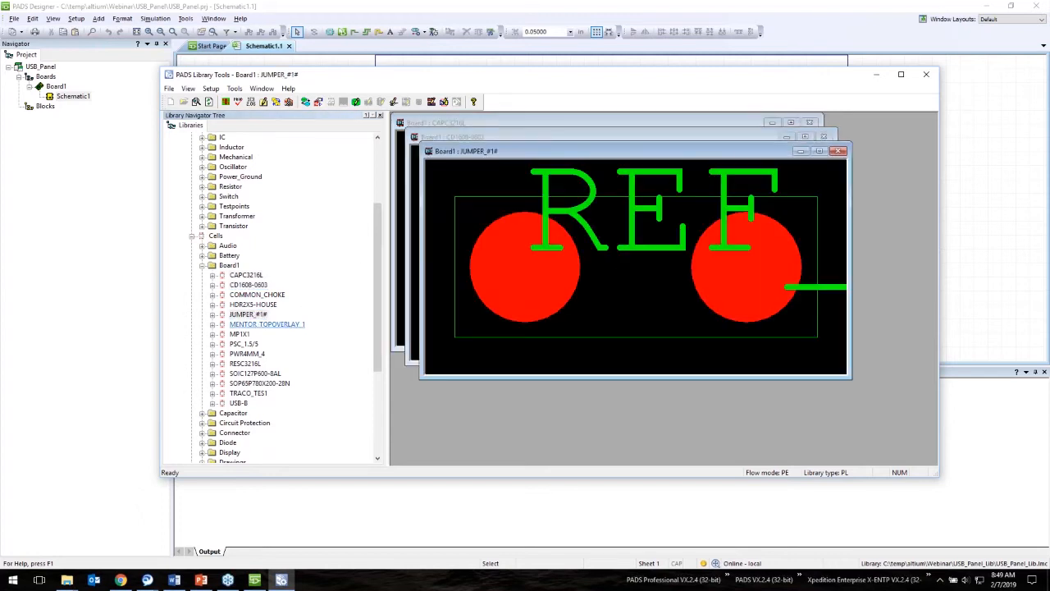
pyautogui.click(251, 374)
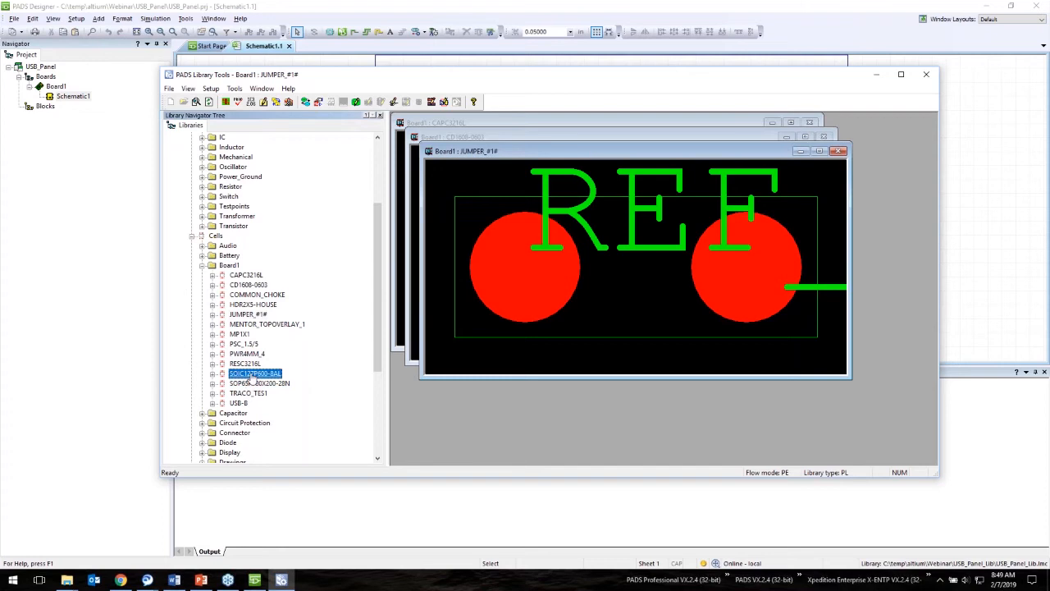
pyautogui.doubleClick(251, 374)
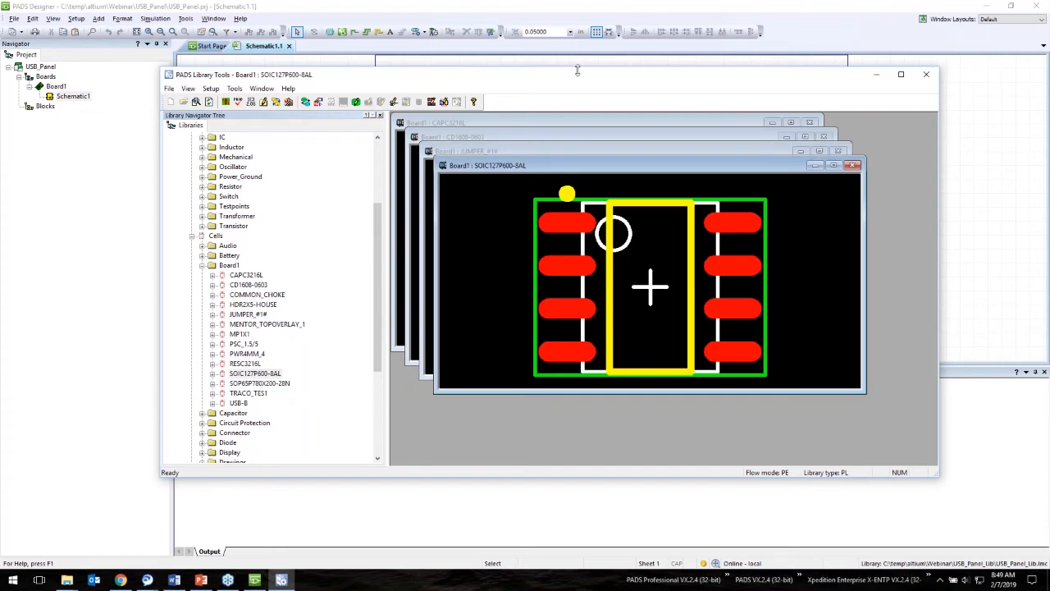
pyautogui.click(926, 77)
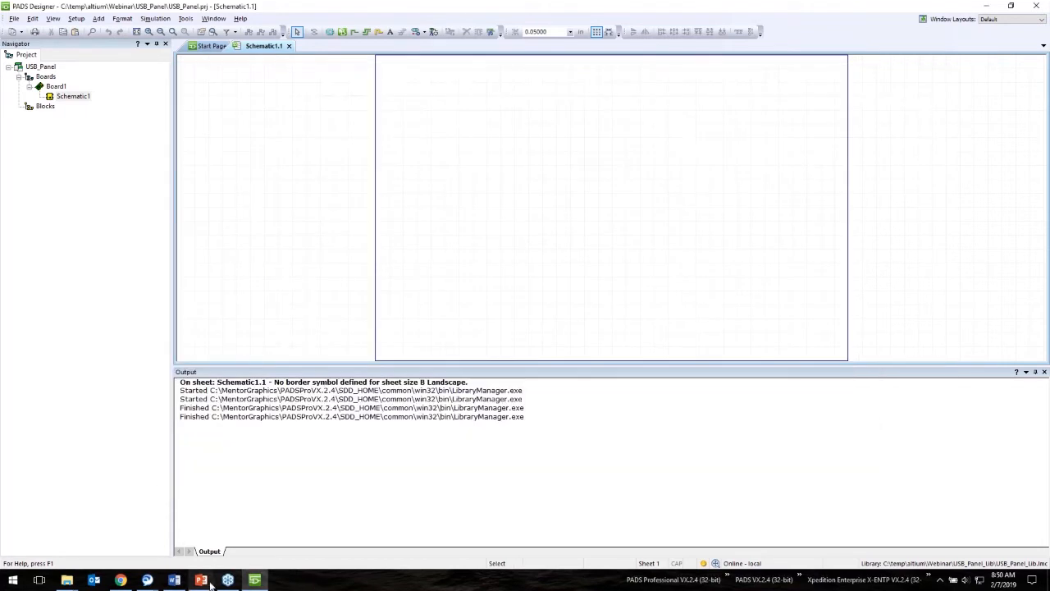
# Step: Check the Migration Flow slide in PowerPoint, minimize it, and close PADS Designer with the USB_Panel project
pyautogui.click(209, 581)
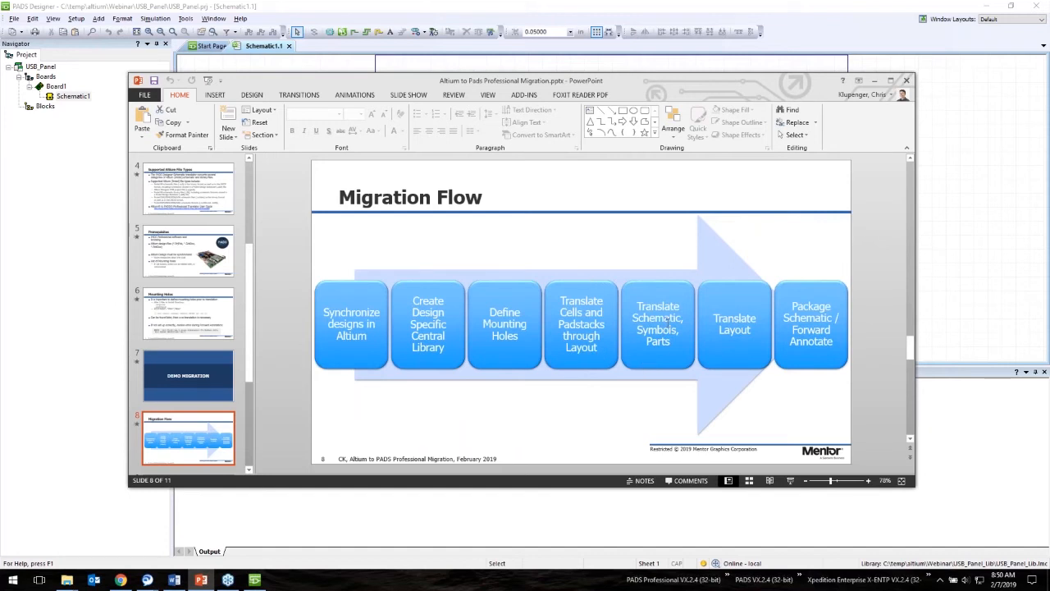
pyautogui.click(874, 81)
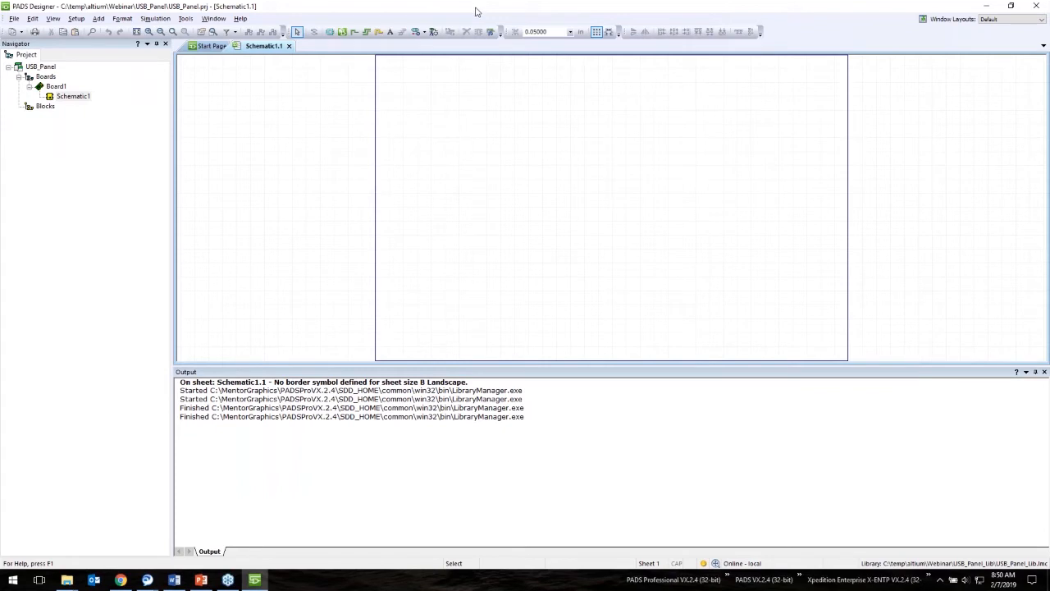
pyautogui.doubleClick(476, 12)
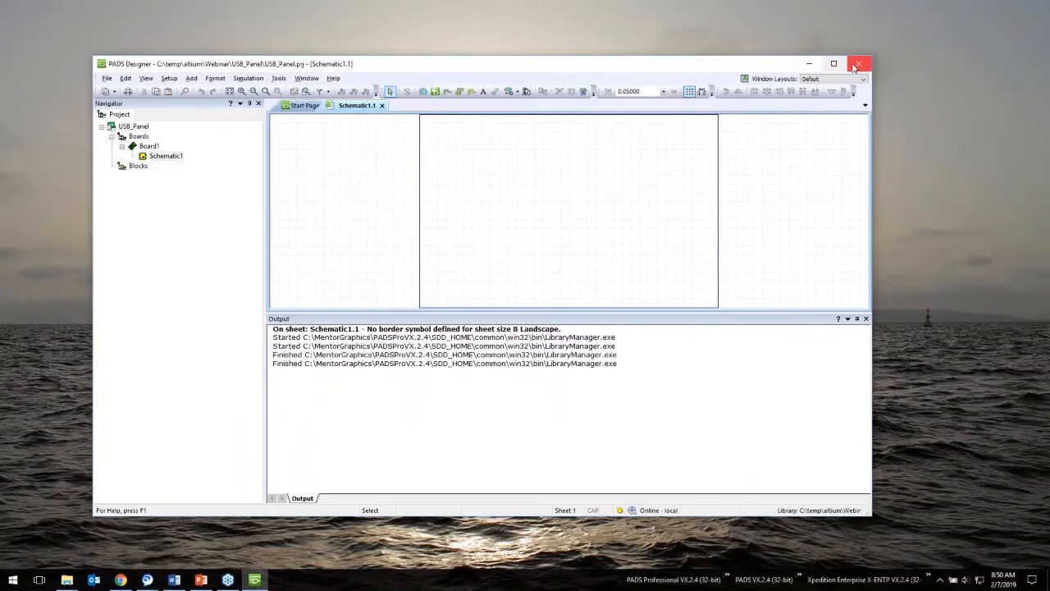
pyautogui.click(855, 68)
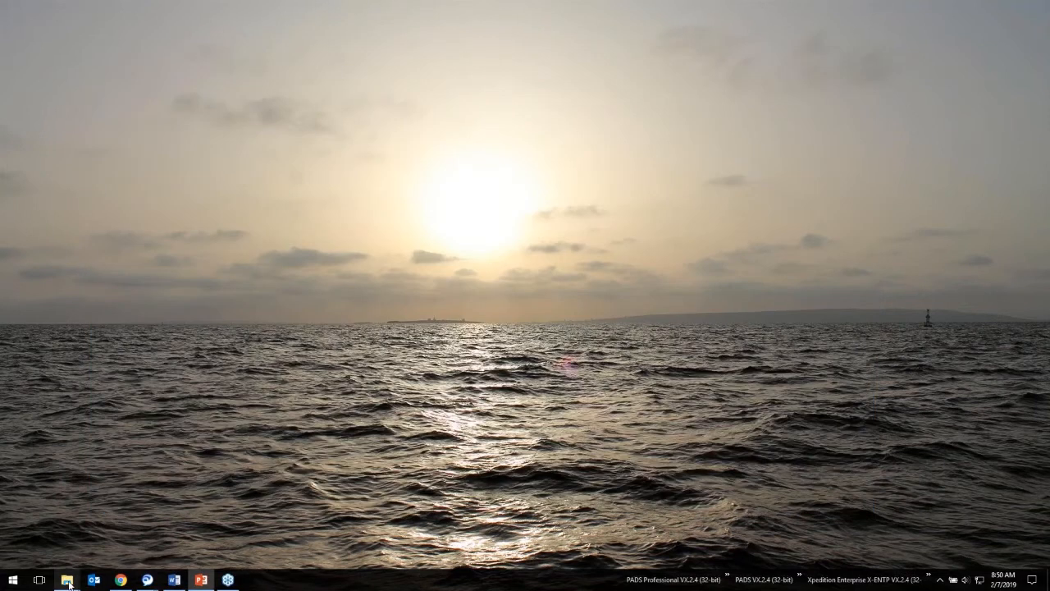
# Step: Switch to the File Explorer window showing LogFiles and go up to the C:\temp\altium\Webinar folder
pyautogui.moveTo(67, 579)
pyautogui.moveTo(119, 539)
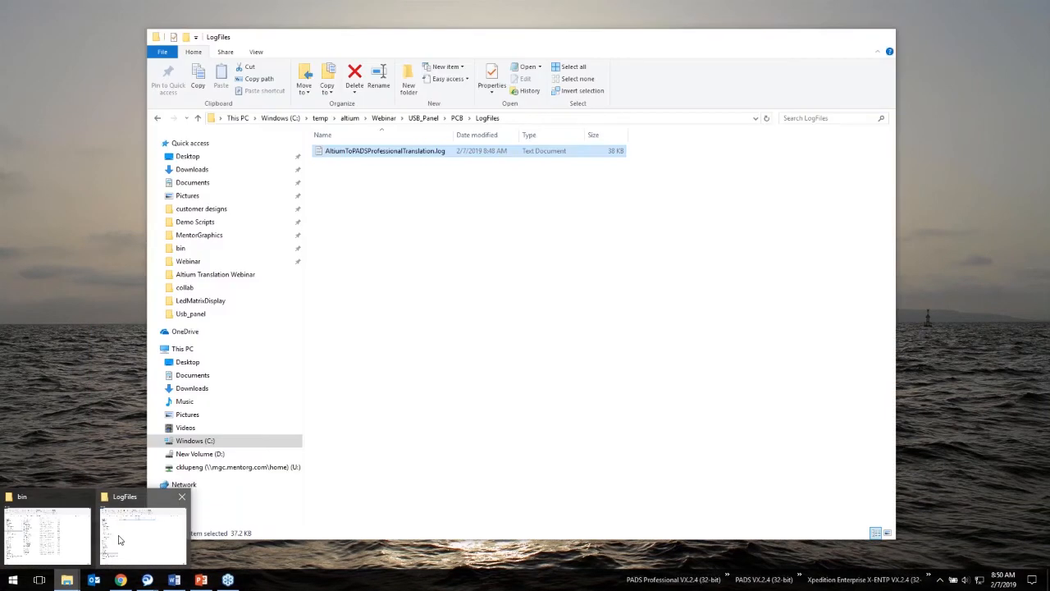
pyautogui.moveTo(82, 541)
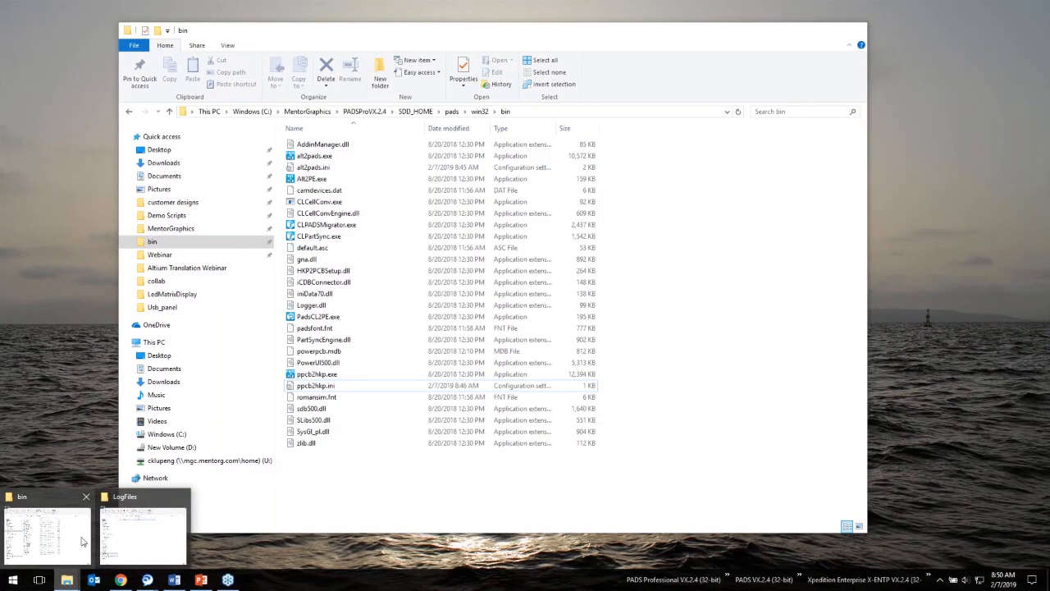
pyautogui.click(103, 548)
pyautogui.click(425, 120)
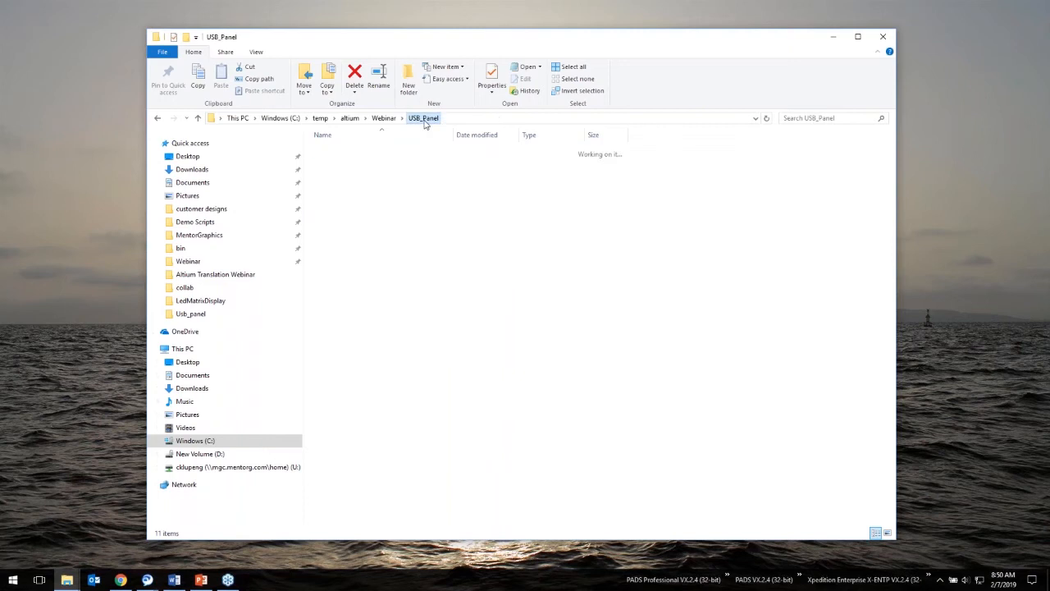
pyautogui.click(384, 117)
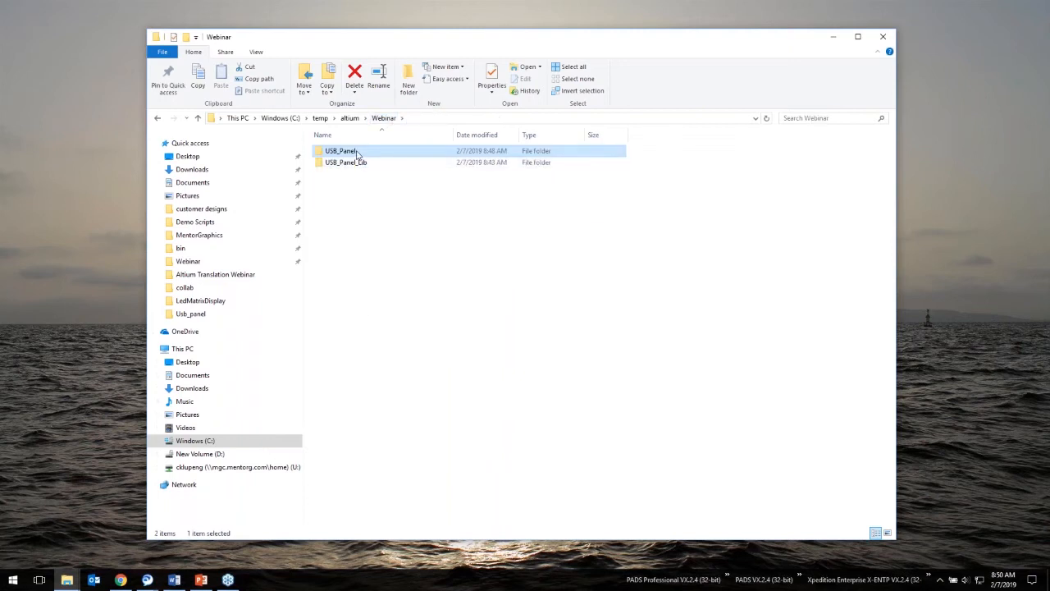
# Step: Delete the USB_Panel project folder from Webinar, keeping USB_Panel_Lib, and minimize the File Explorer window
pyautogui.click(363, 154)
pyautogui.click(370, 206)
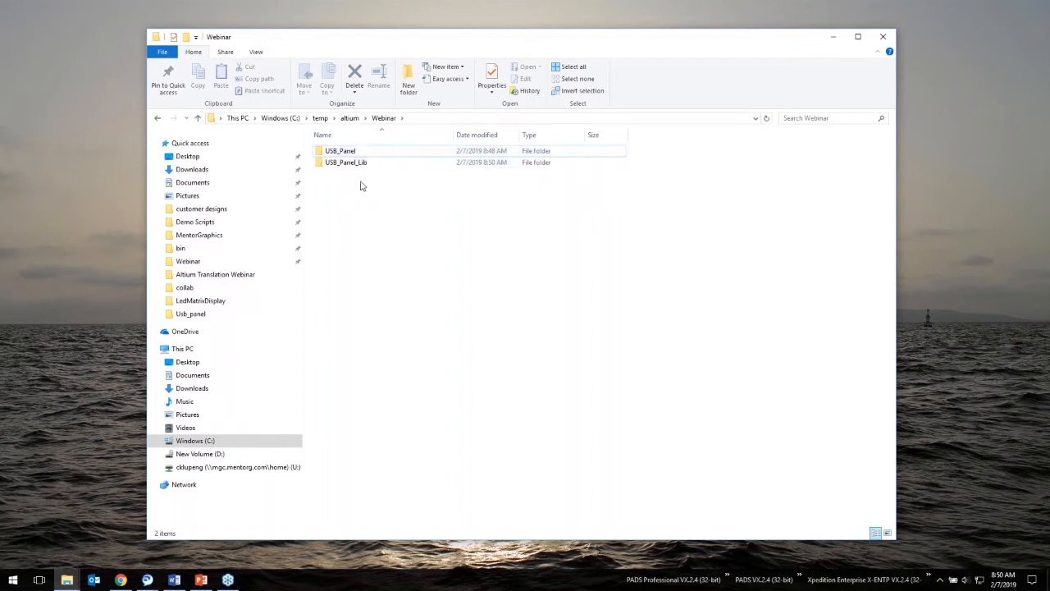
pyautogui.click(358, 154)
pyautogui.rightClick(354, 152)
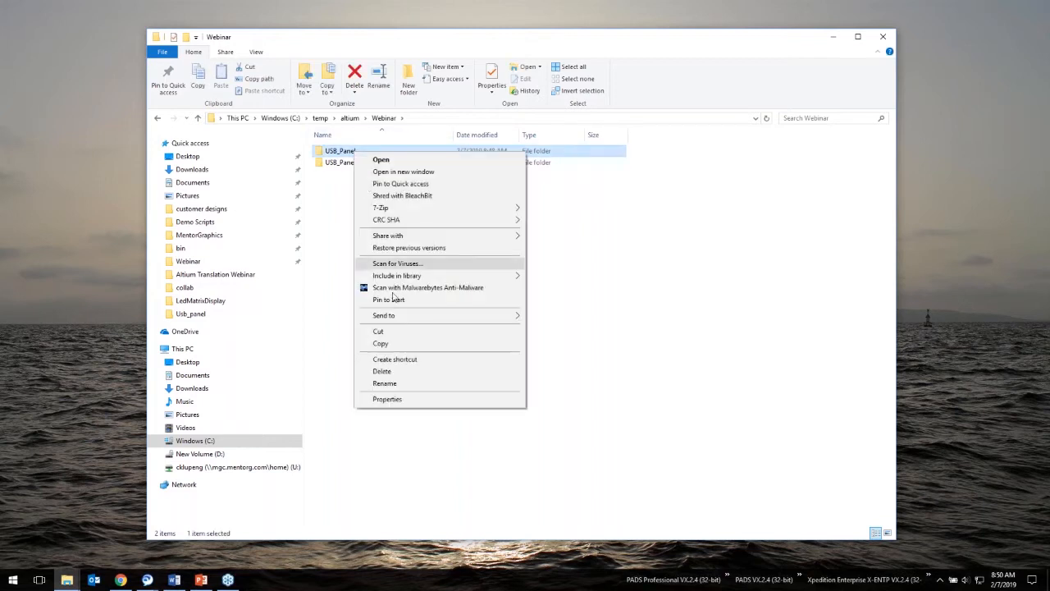
pyautogui.click(382, 370)
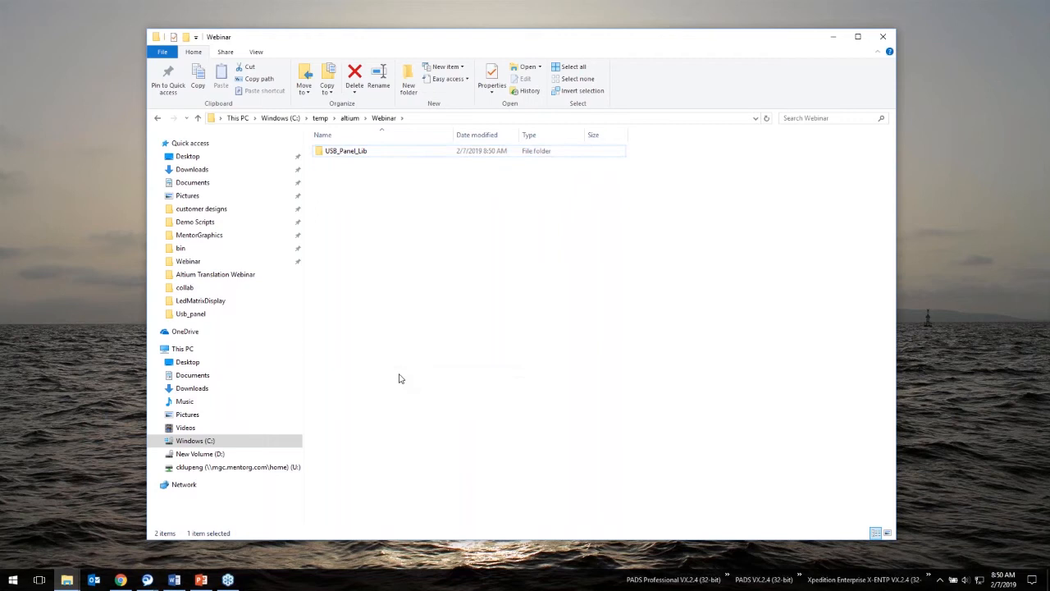
pyautogui.click(831, 37)
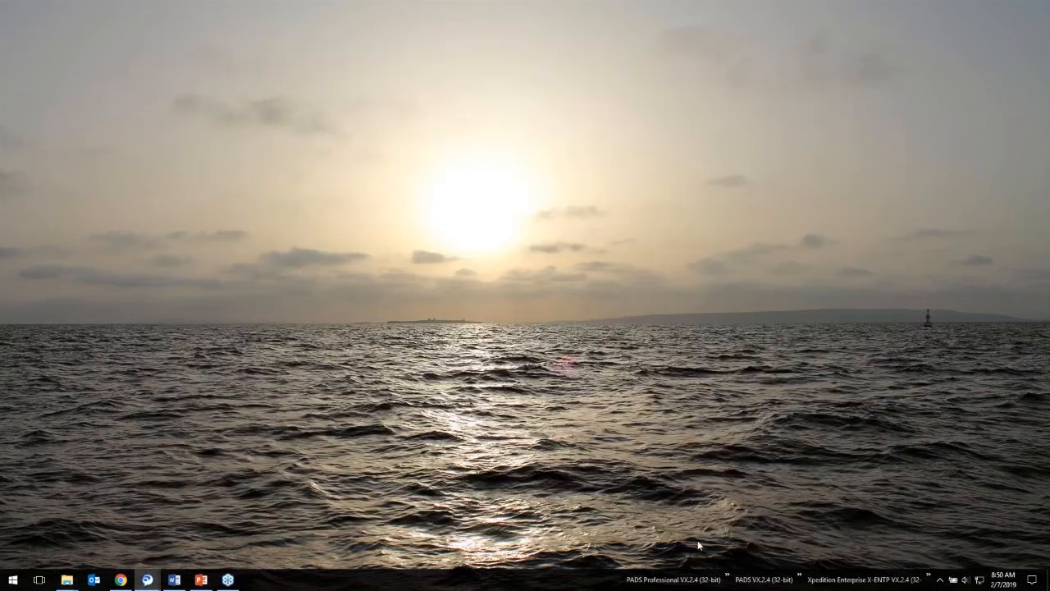
# Step: Launch PADS Designer VX.2.4, minimize the PowerPoint presentation covering it, and maximize the PADS Designer window
pyautogui.click(727, 579)
pyautogui.moveTo(762, 464)
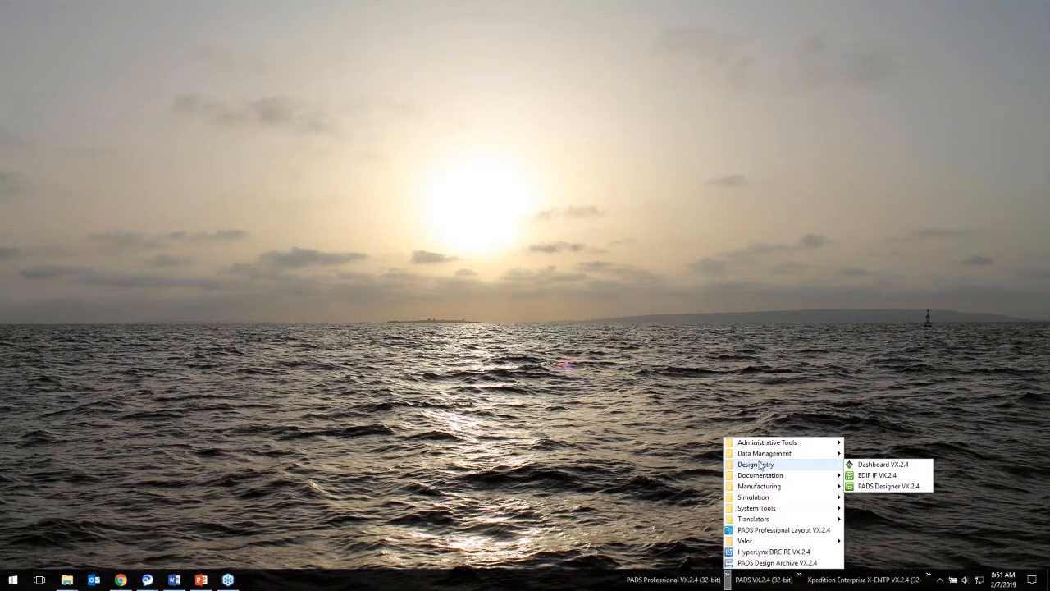
pyautogui.click(887, 487)
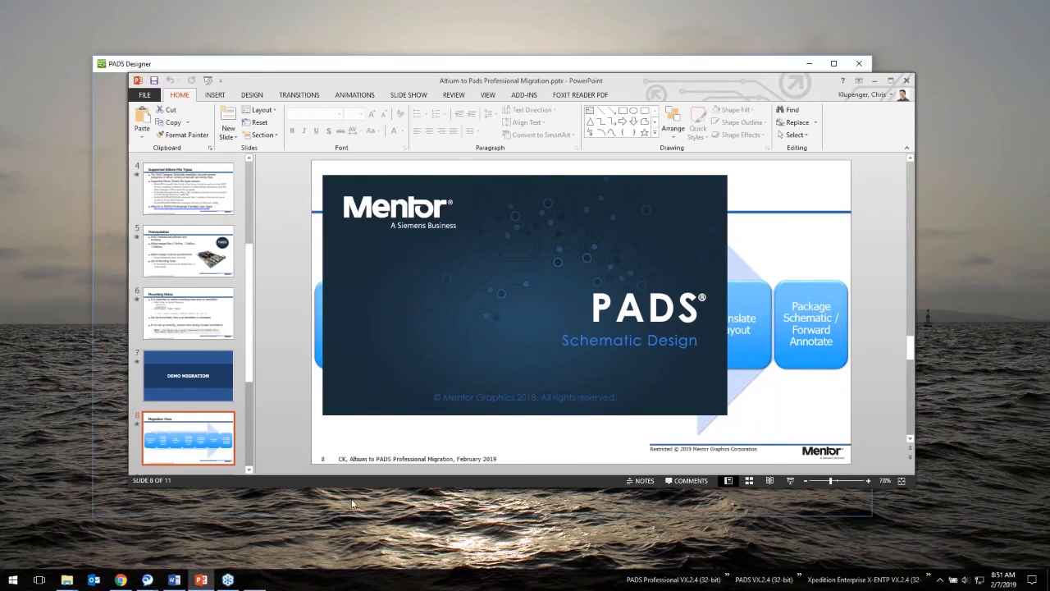
pyautogui.moveTo(758, 88)
pyautogui.mouseDown()
pyautogui.moveTo(784, 134)
pyautogui.moveTo(778, 120)
pyautogui.mouseUp()
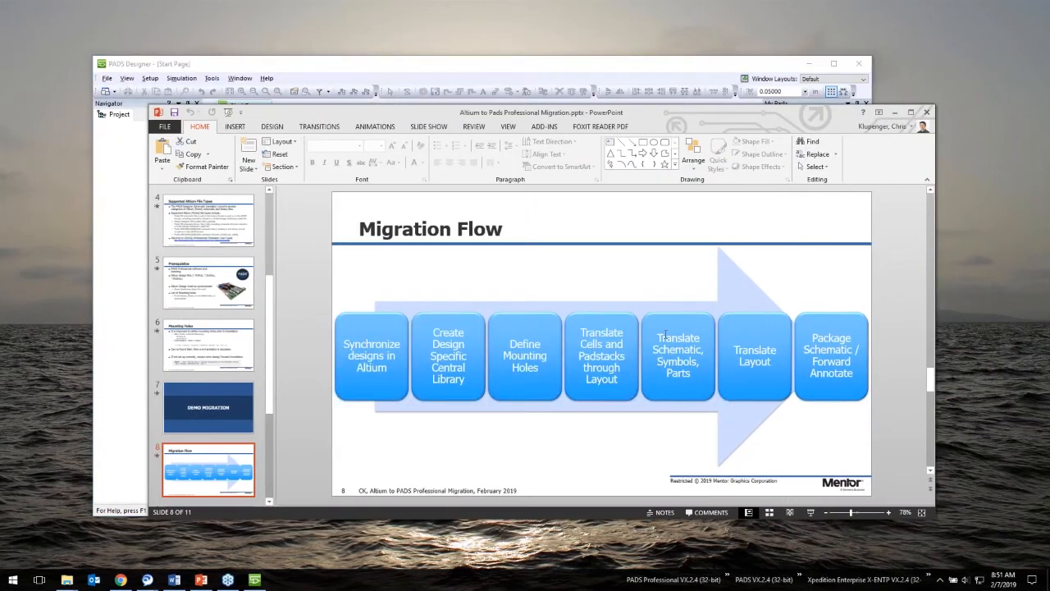
pyautogui.click(894, 112)
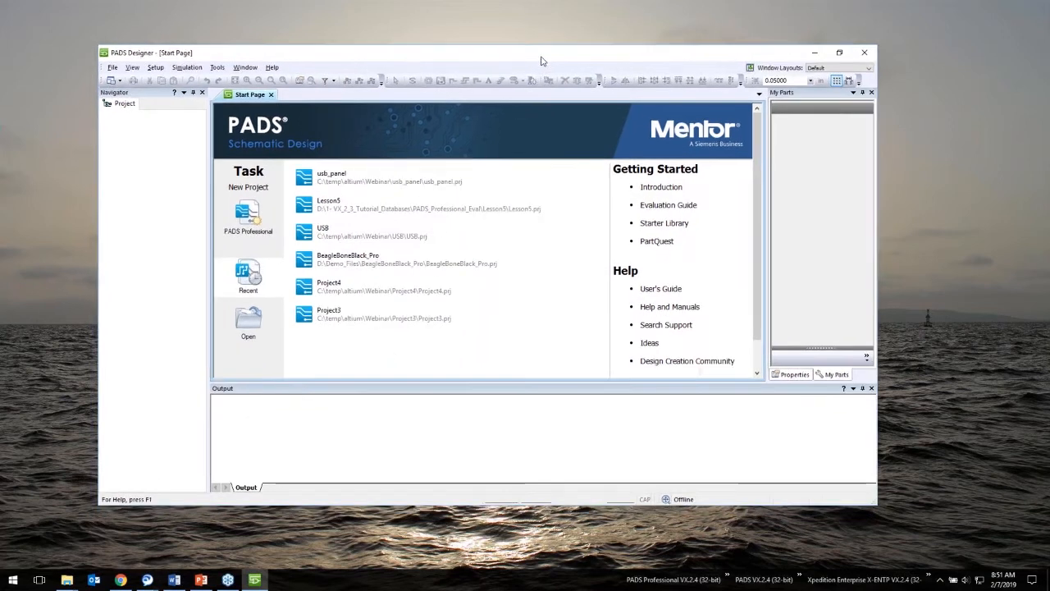
pyautogui.doubleClick(539, 62)
# Step: Start a new PADS Professional project and set its central library to USB_Panel_Lib.lmc in the Webinar\USB_Panel_Lib folder
pyautogui.click(149, 168)
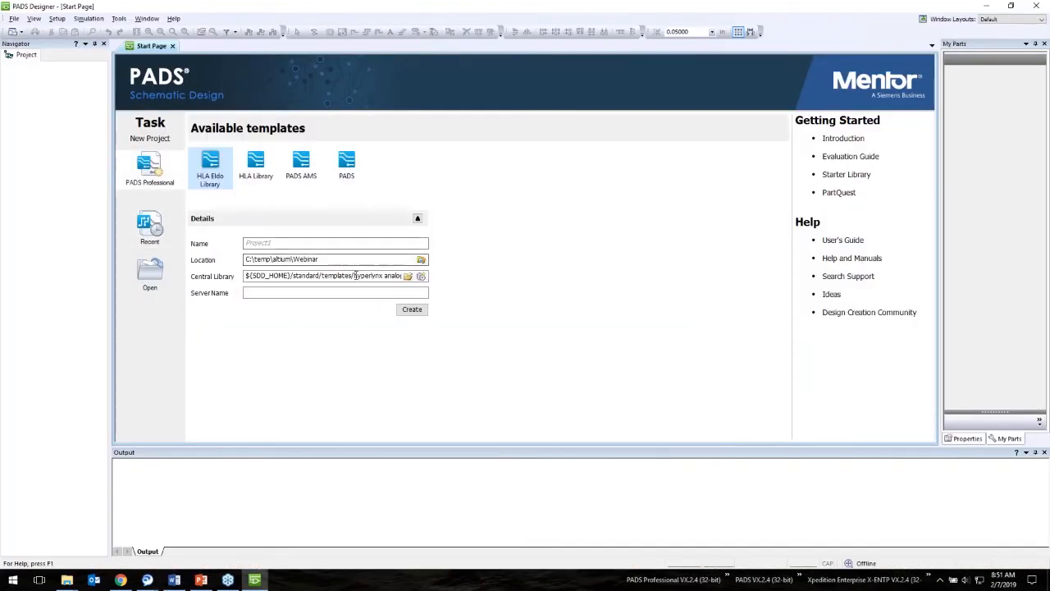
pyautogui.click(408, 277)
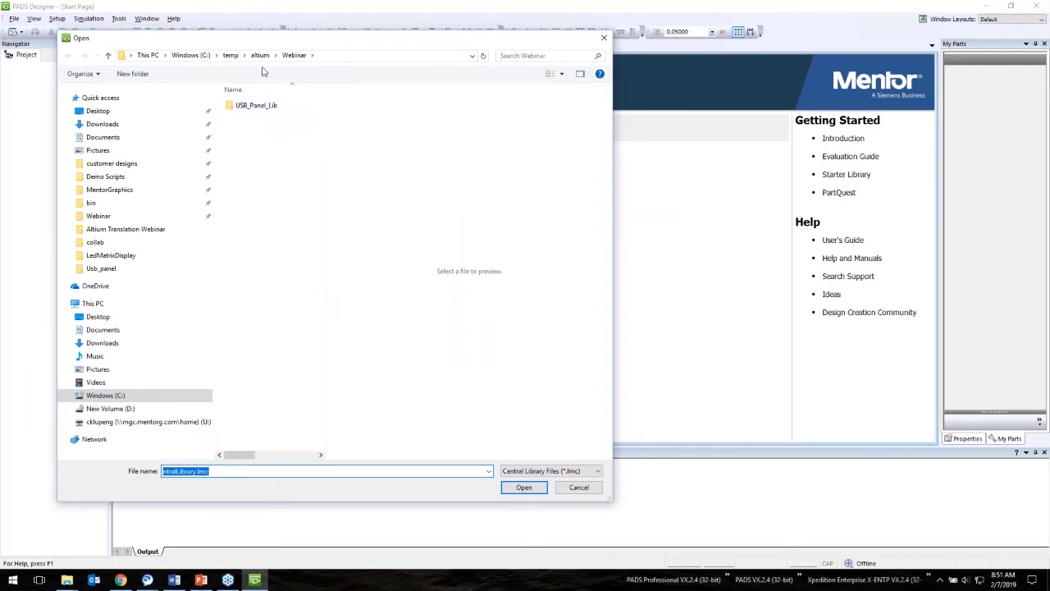
pyautogui.doubleClick(261, 108)
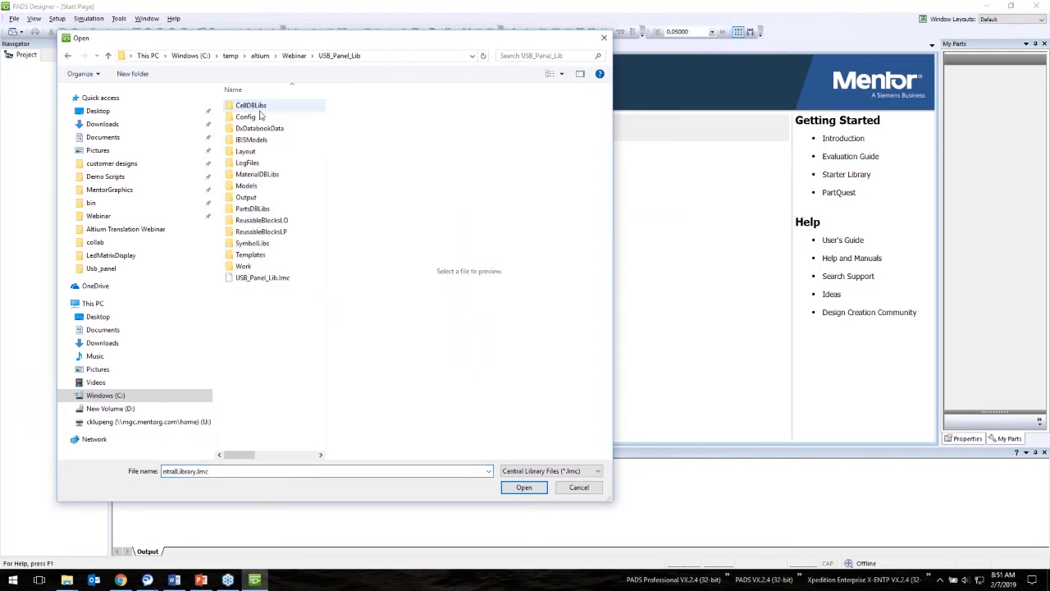
pyautogui.doubleClick(263, 278)
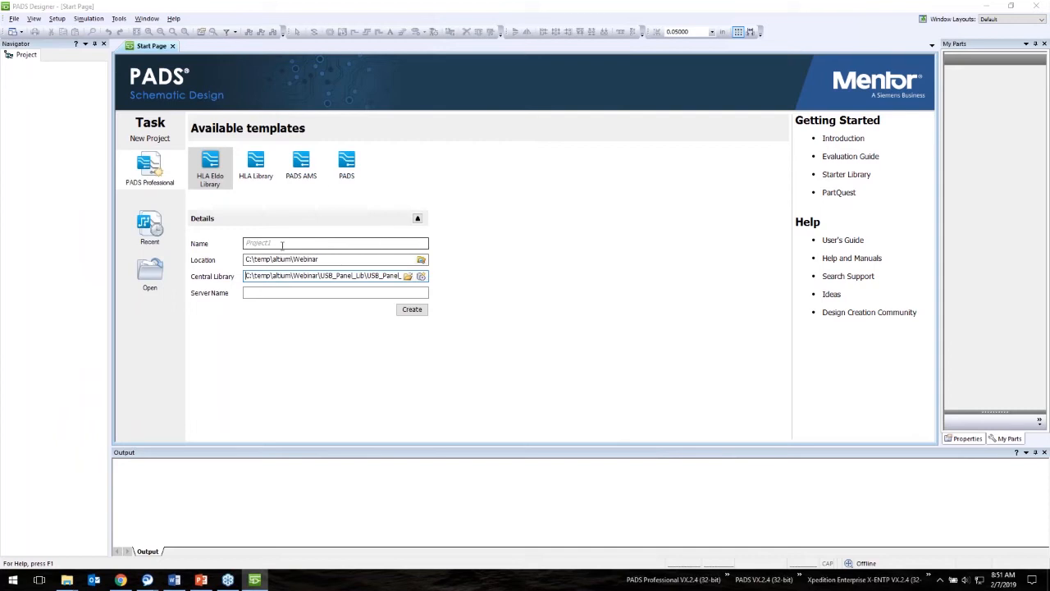
# Step: Name the new project Usb_Panel and create it
pyautogui.moveTo(282, 244); pyautogui.dragTo(216, 240)
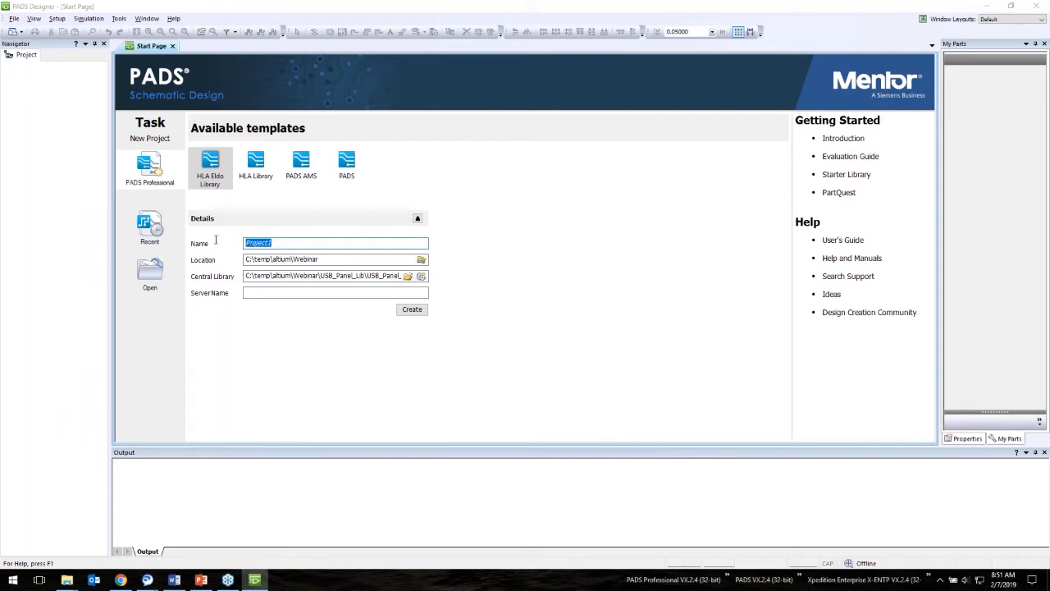
pyautogui.write('Usb_Panel')
pyautogui.click(411, 311)
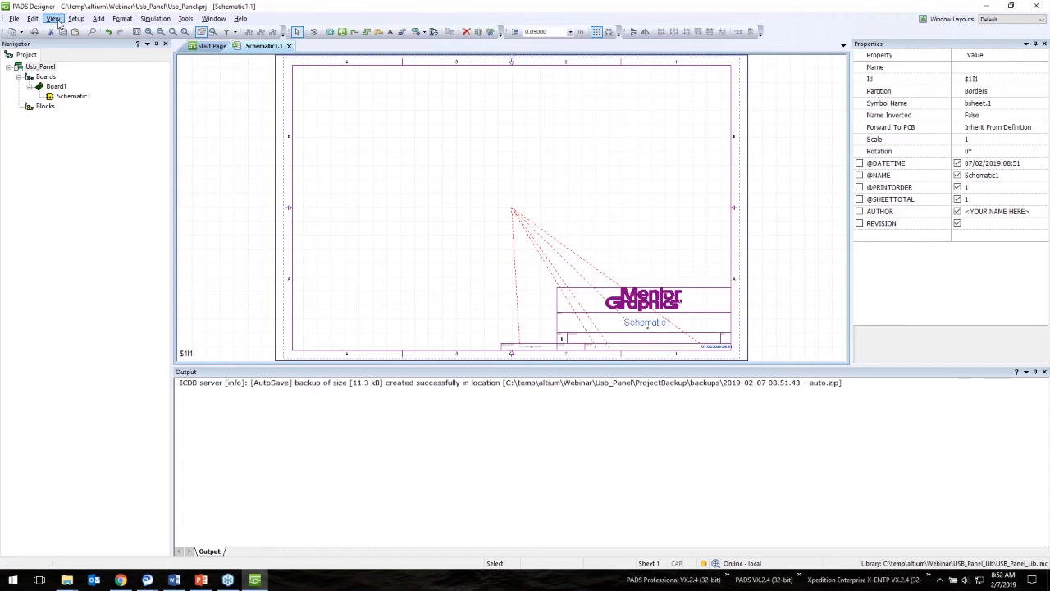
# Step: Start an Altium schematic import and add usb_panel.PrjPcb from the AltiumDesigns\Usb_panel folder as the design to translate
pyautogui.click(15, 19)
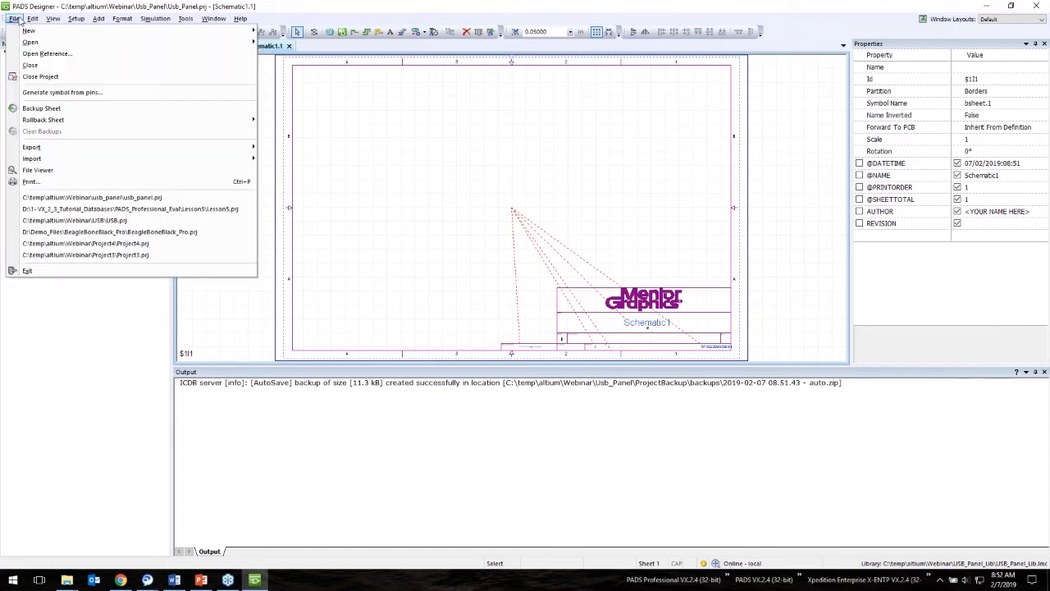
pyautogui.moveTo(31, 160)
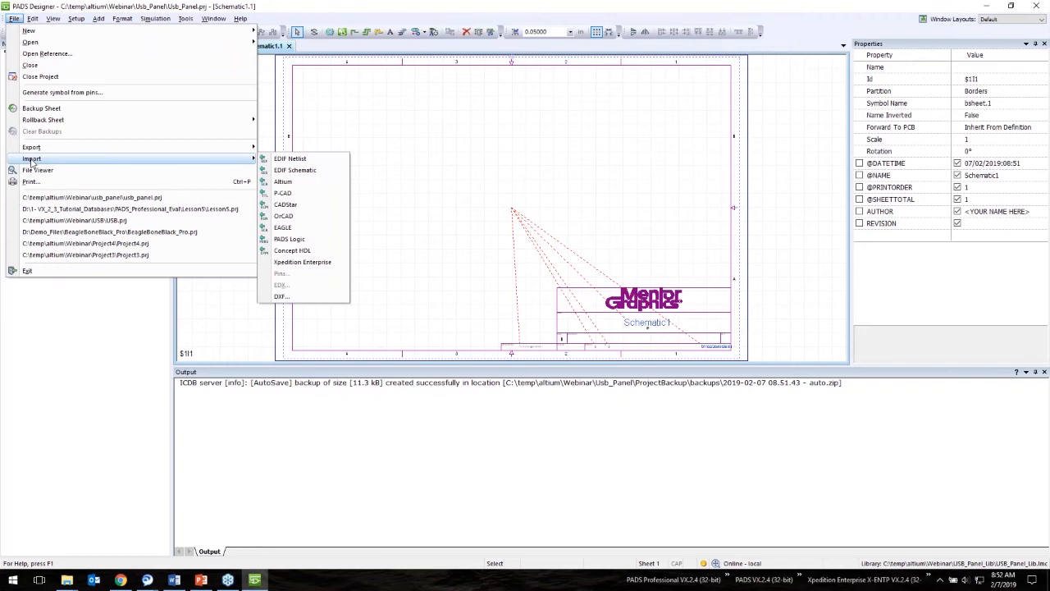
pyautogui.click(283, 182)
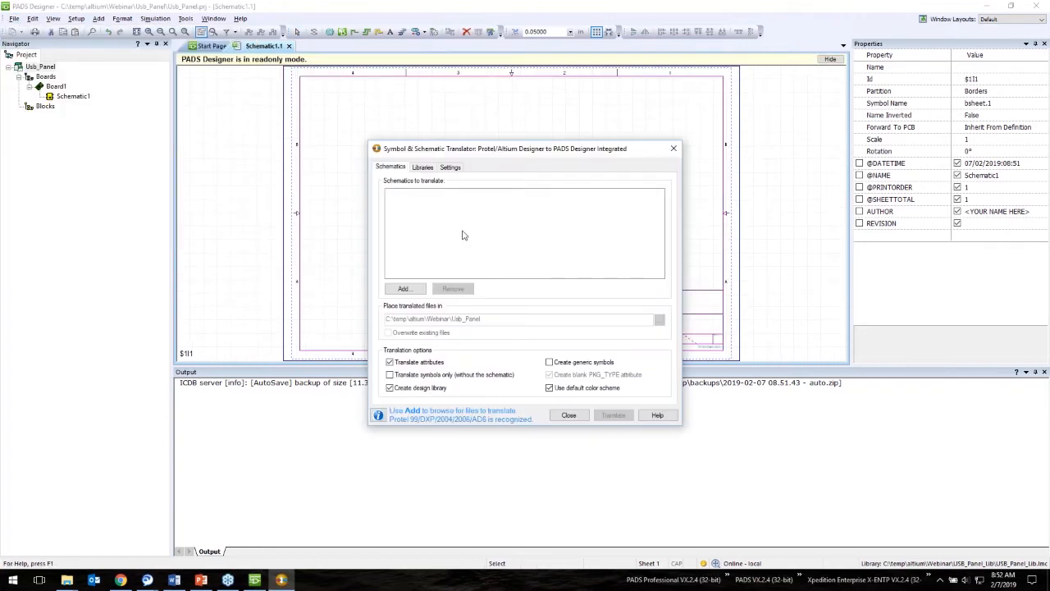
pyautogui.click(414, 290)
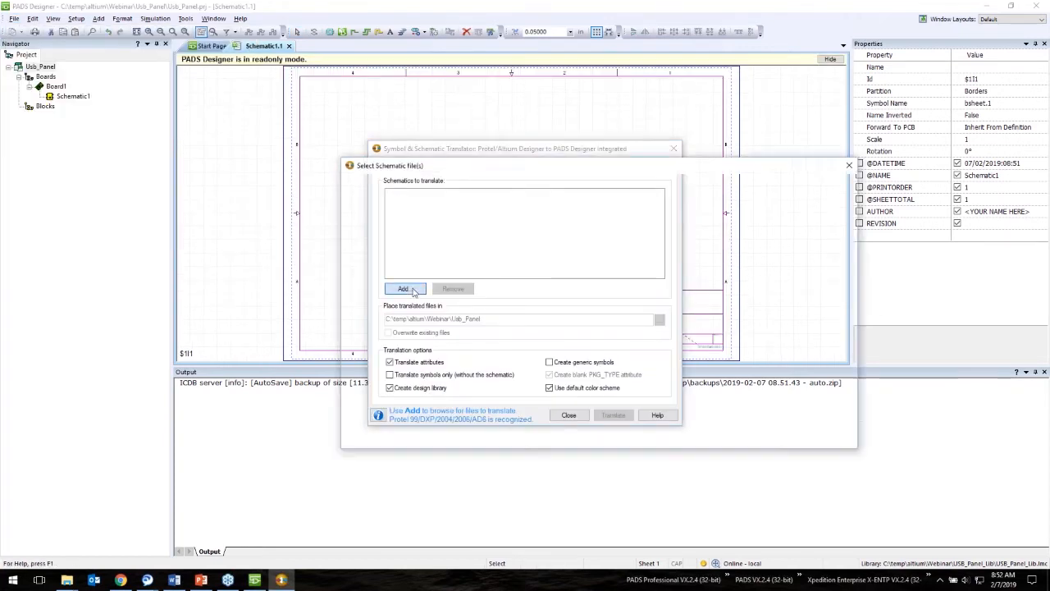
pyautogui.moveTo(551, 170); pyautogui.dragTo(521, 171)
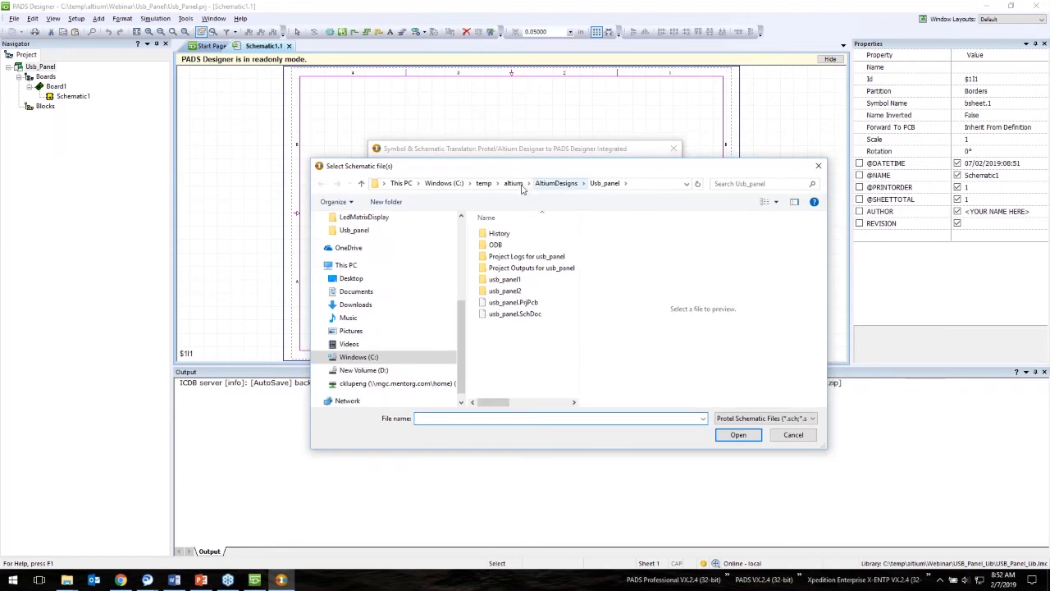
pyautogui.click(513, 183)
pyautogui.doubleClick(523, 233)
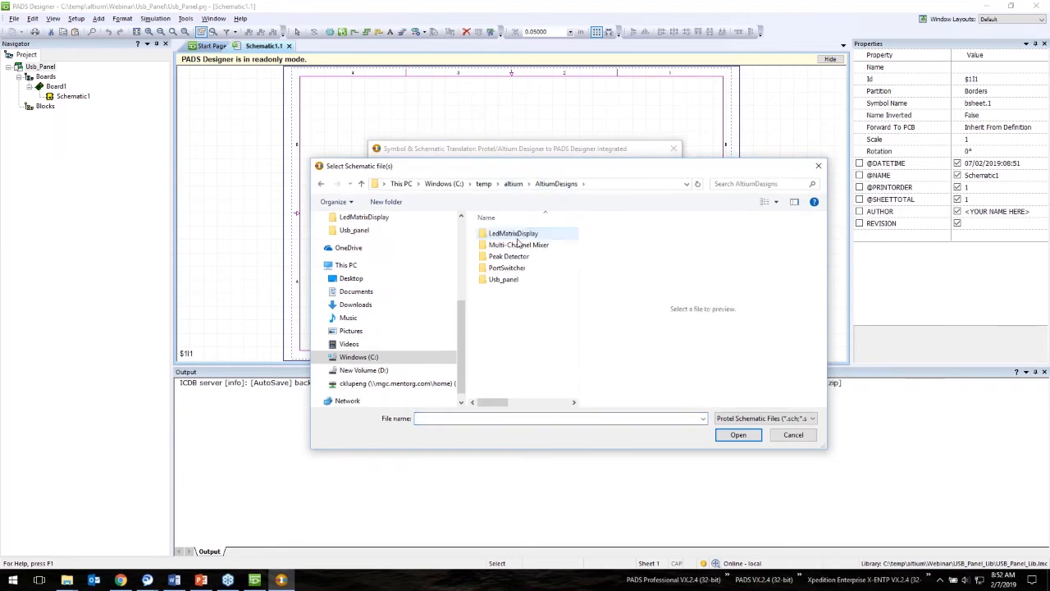
pyautogui.doubleClick(517, 280)
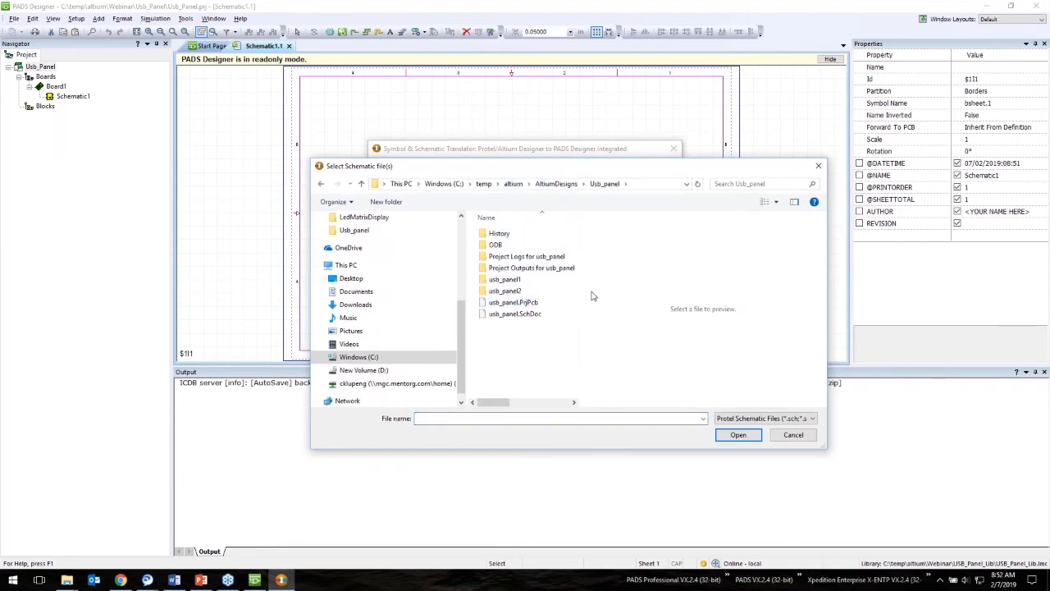
pyautogui.moveTo(581, 297); pyautogui.dragTo(615, 294)
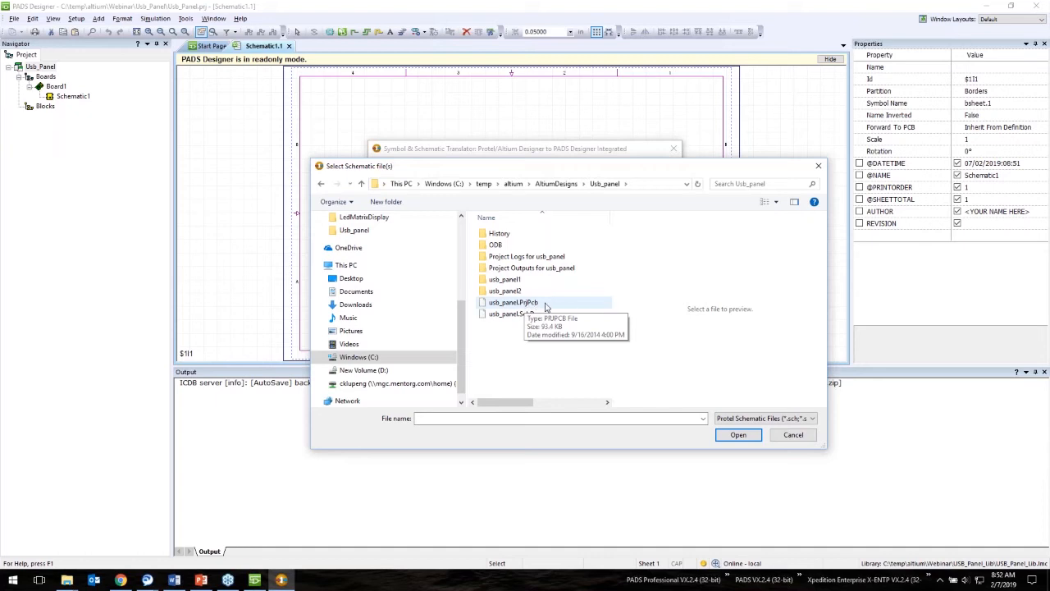
pyautogui.click(546, 306)
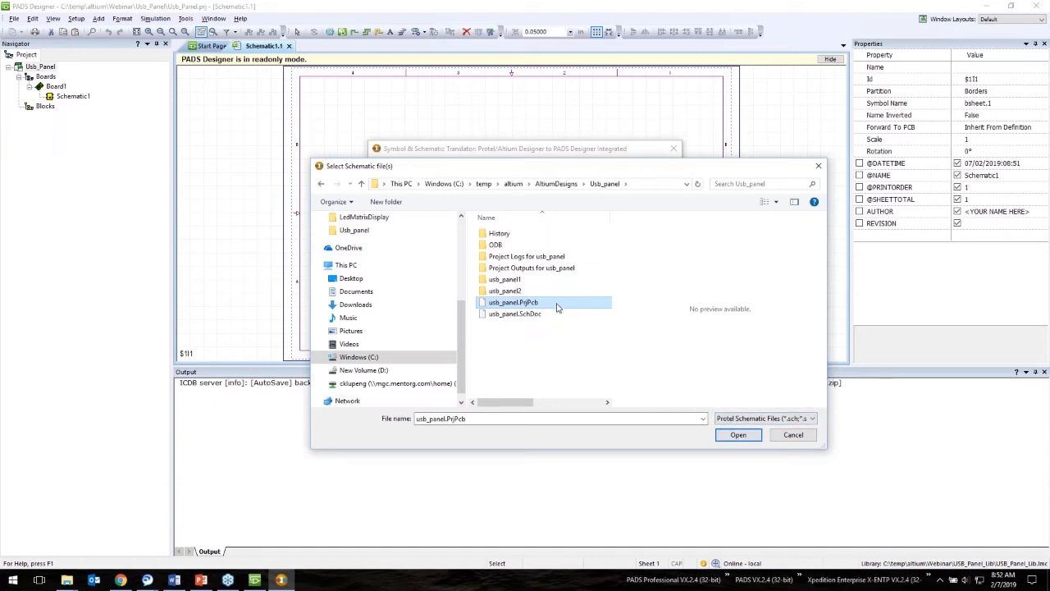
pyautogui.click(739, 436)
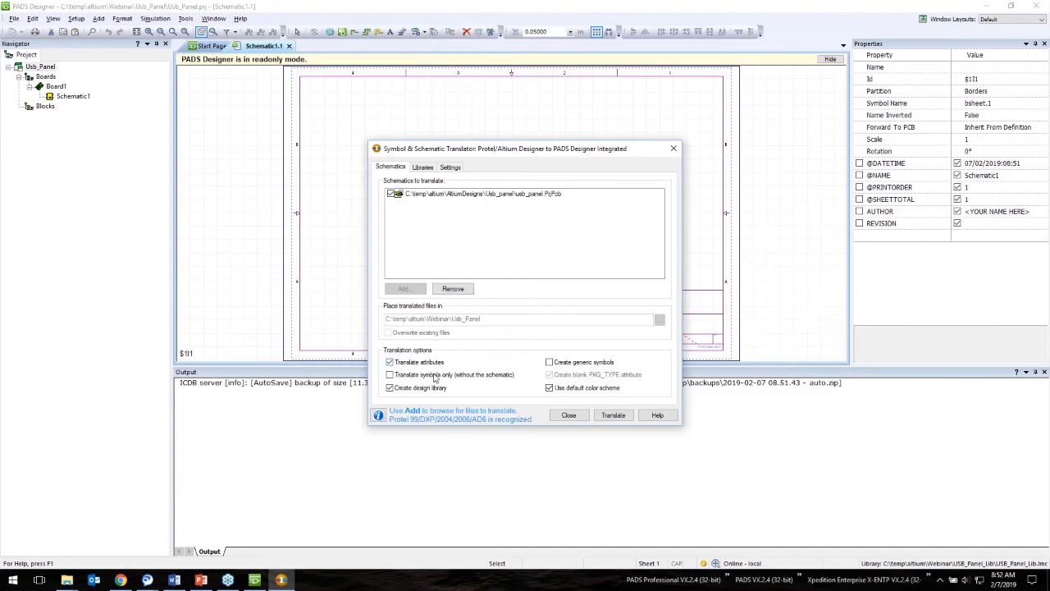
# Step: Examine the component attribute, net attribute and pin type mappings in the translator's default altium_dx.cnv configuration
pyautogui.click(389, 362)
pyautogui.click(451, 168)
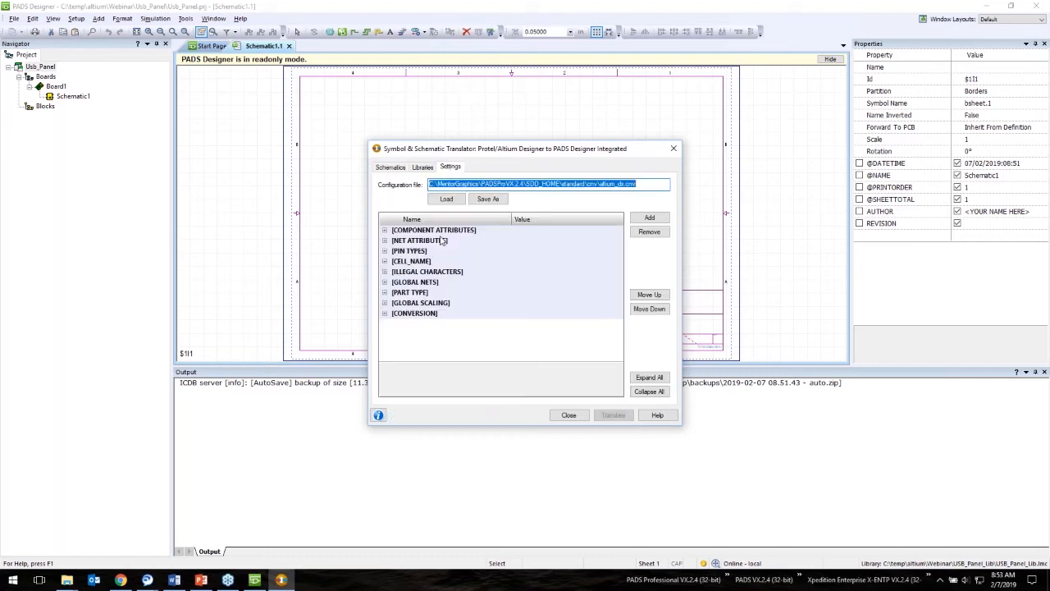
pyautogui.click(386, 232)
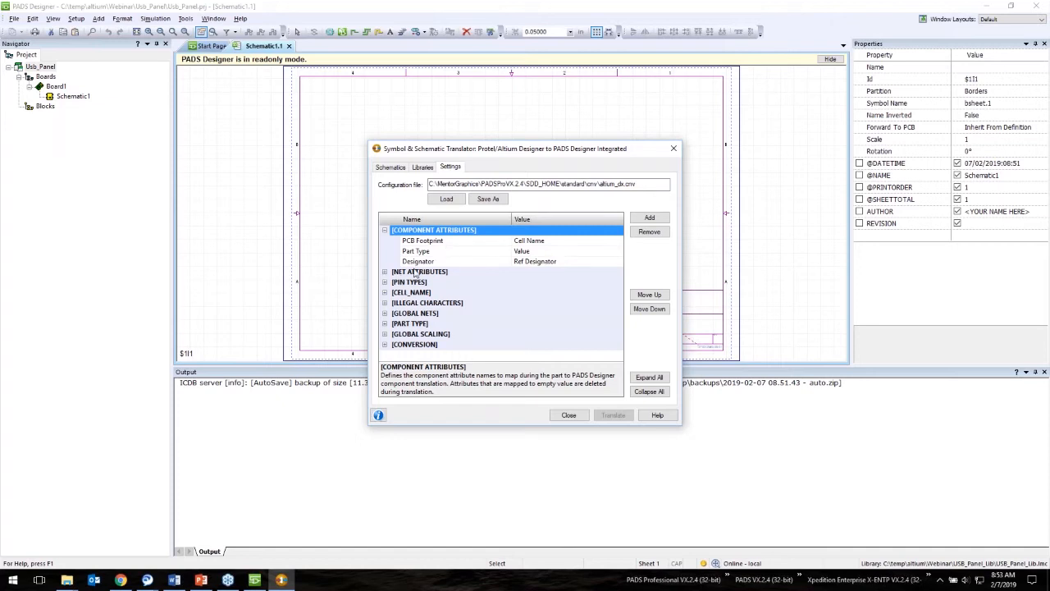
pyautogui.click(601, 184)
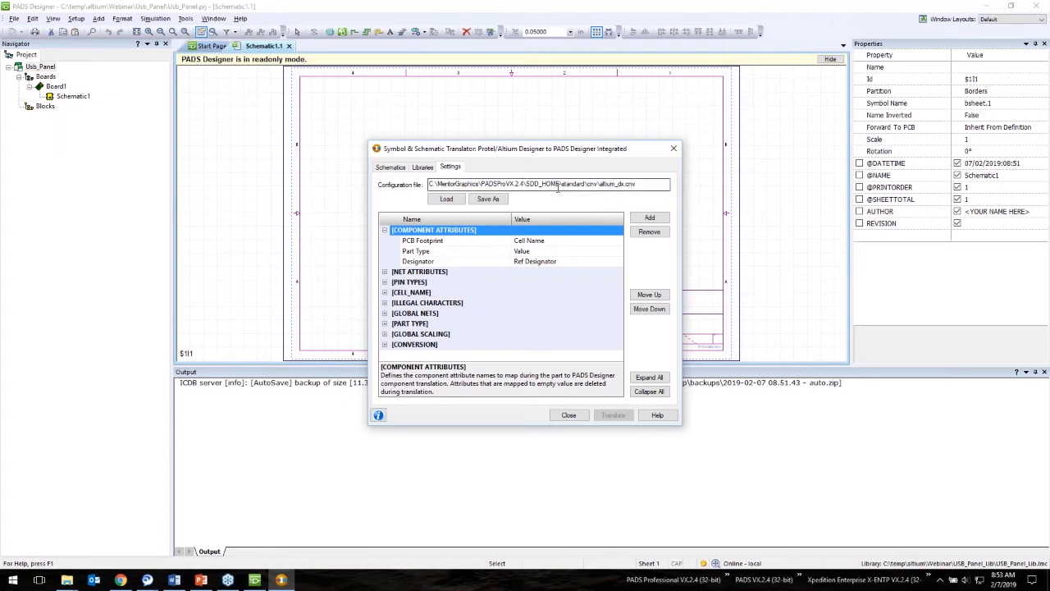
pyautogui.click(385, 273)
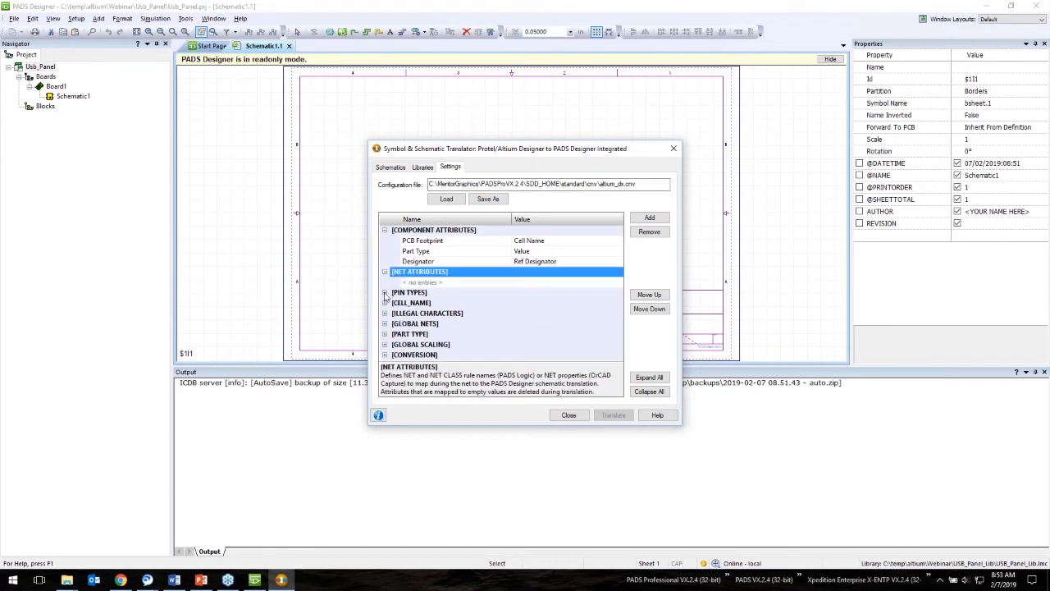
pyautogui.click(385, 293)
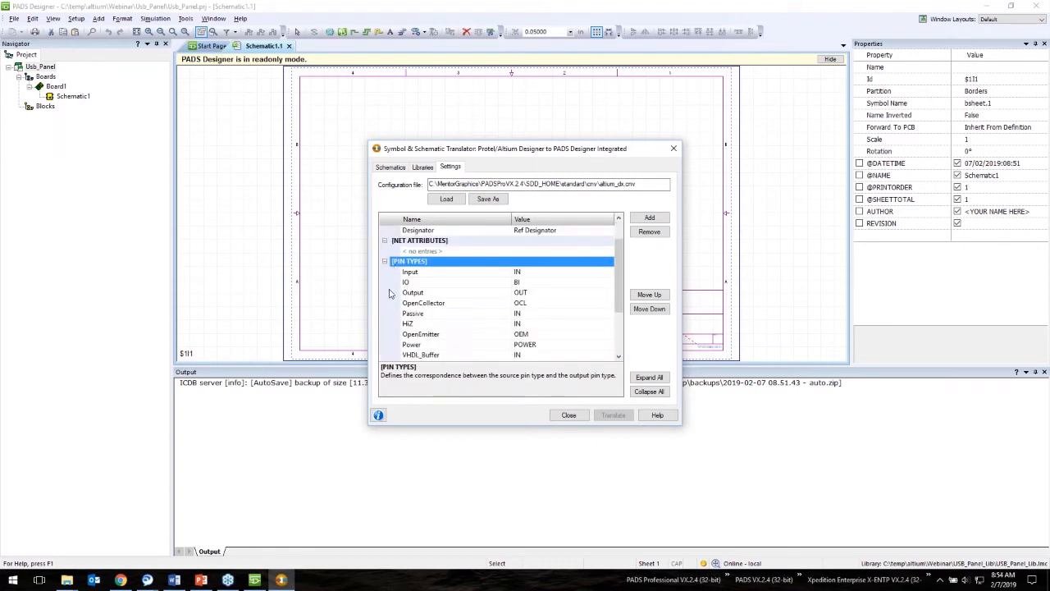
pyautogui.scroll(-1, 391, 293)
pyautogui.scroll(-2, 391, 293)
pyautogui.scroll(3, 390, 293)
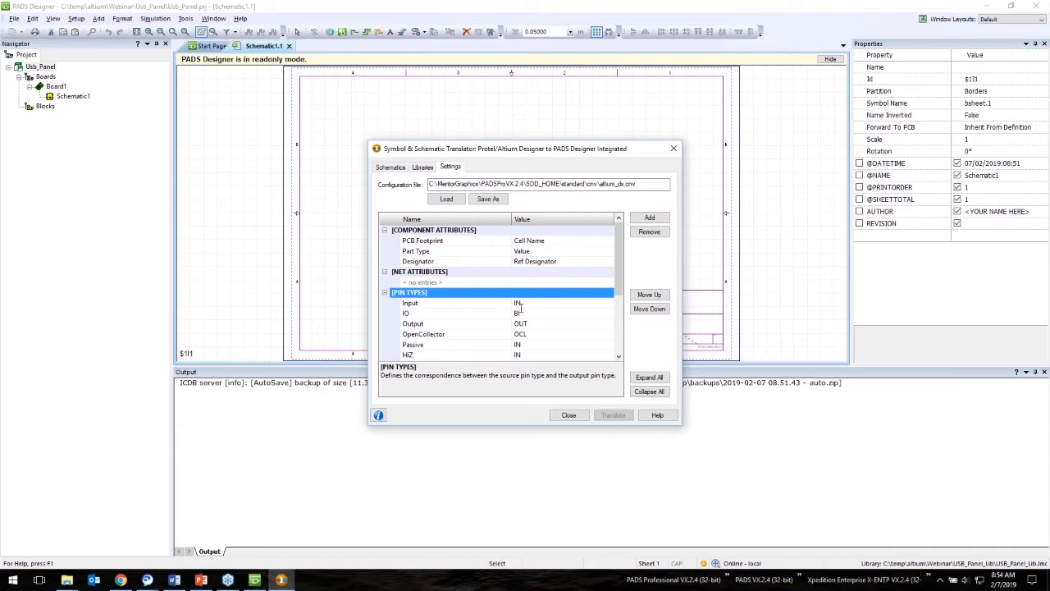
# Step: Examine the default configuration's cell name, illegal character and conversion settings, including the UseTranslatedCentLib option
pyautogui.scroll(-4, 519, 306)
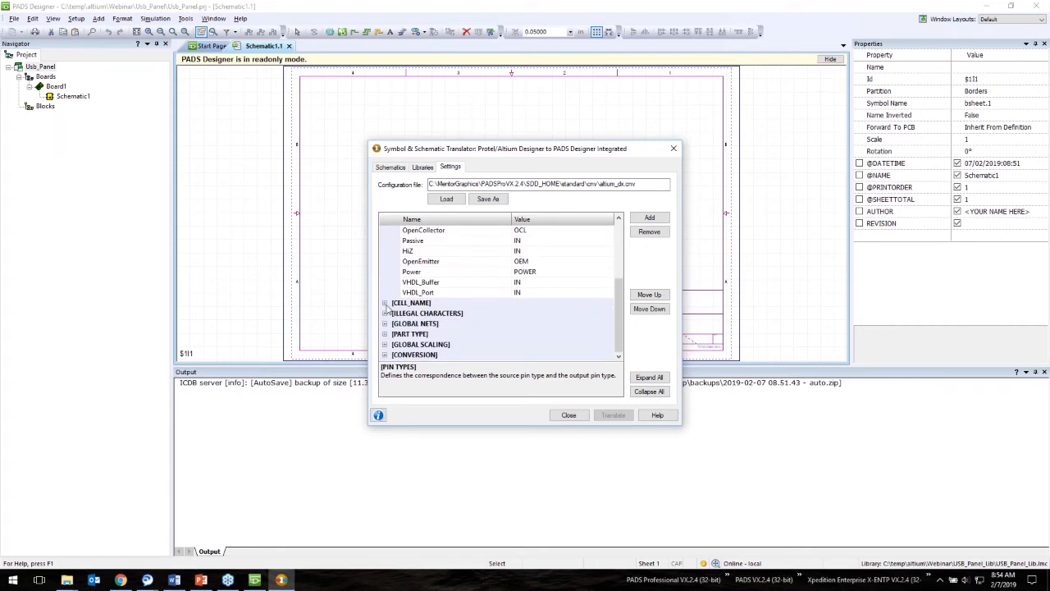
pyautogui.click(384, 303)
pyautogui.click(386, 323)
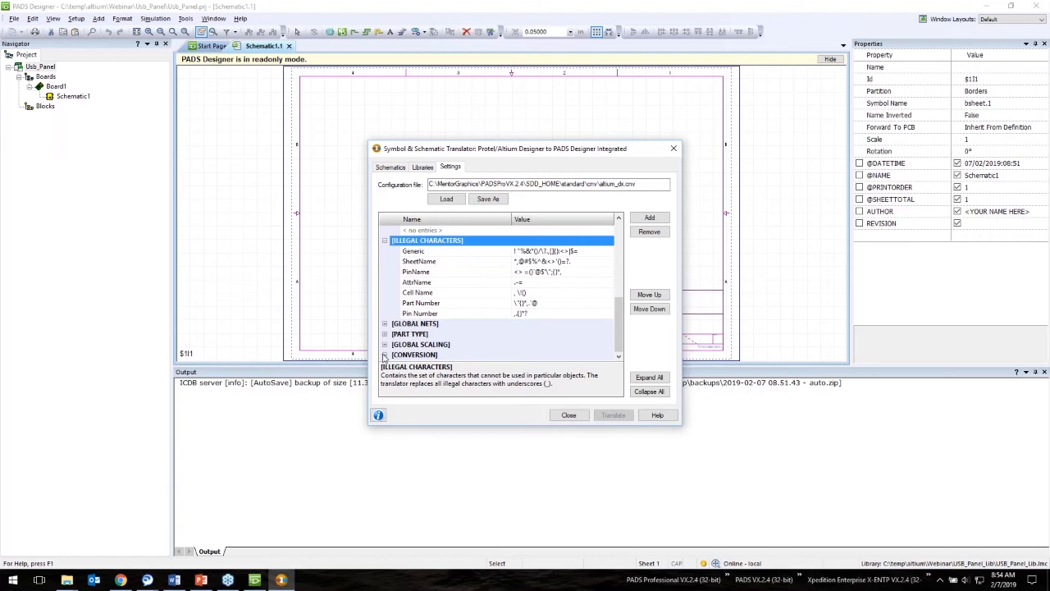
pyautogui.click(384, 356)
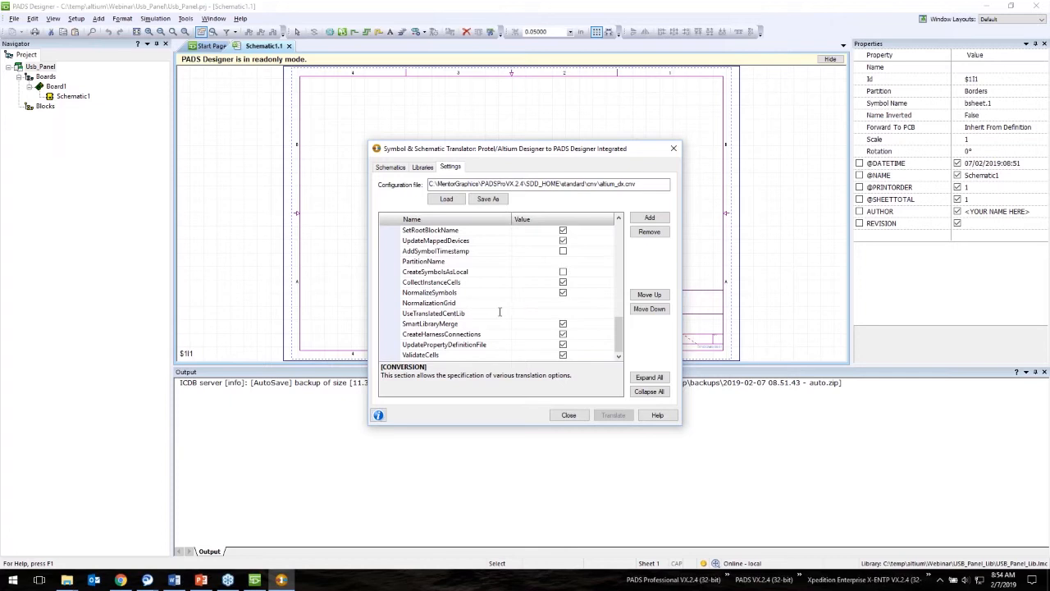
pyautogui.click(543, 317)
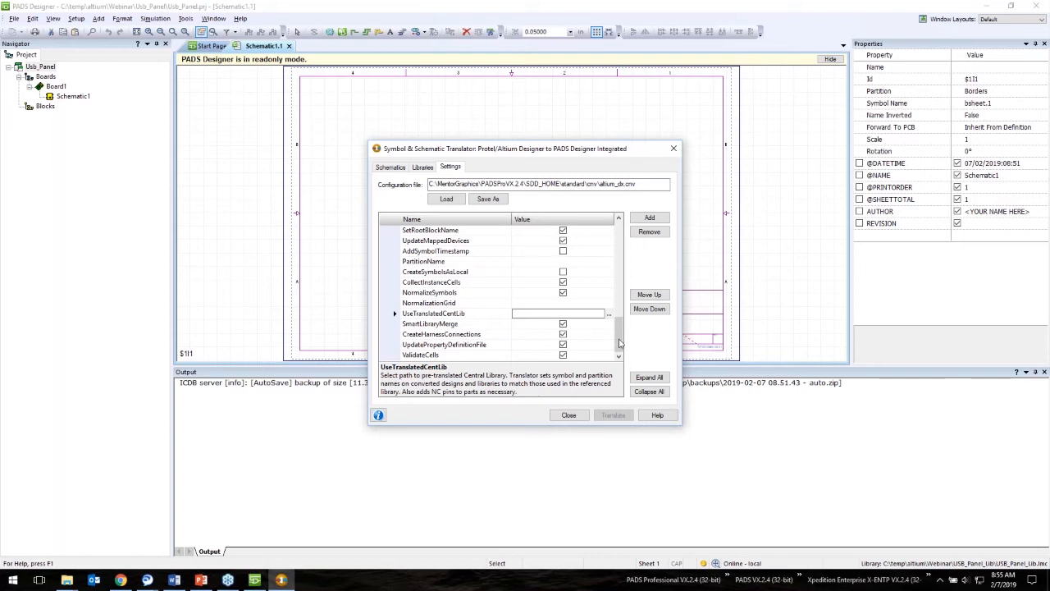
pyautogui.moveTo(620, 343); pyautogui.dragTo(611, 240)
pyautogui.click(385, 272)
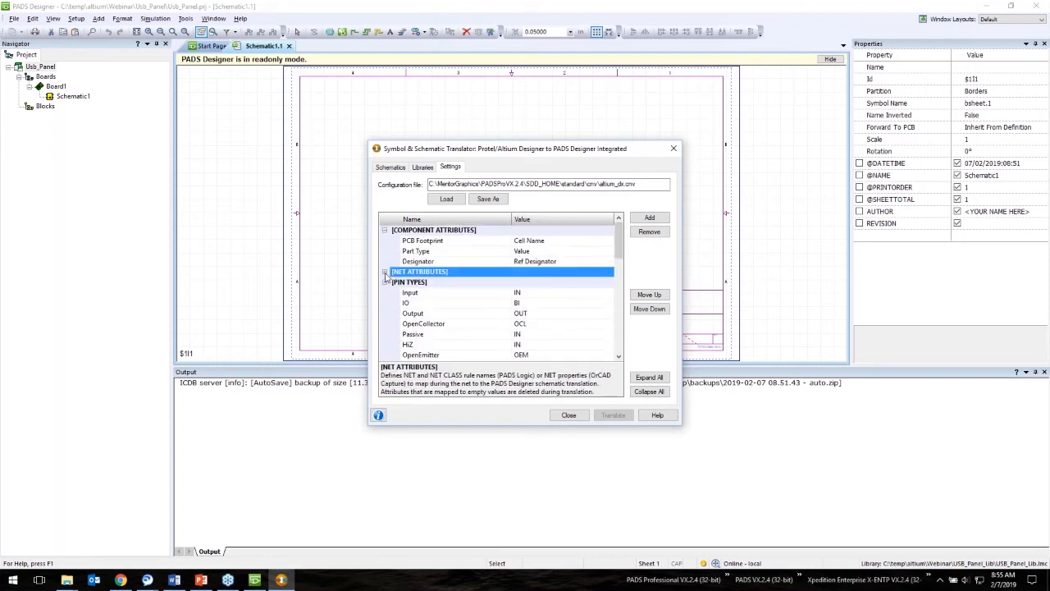
pyautogui.click(386, 282)
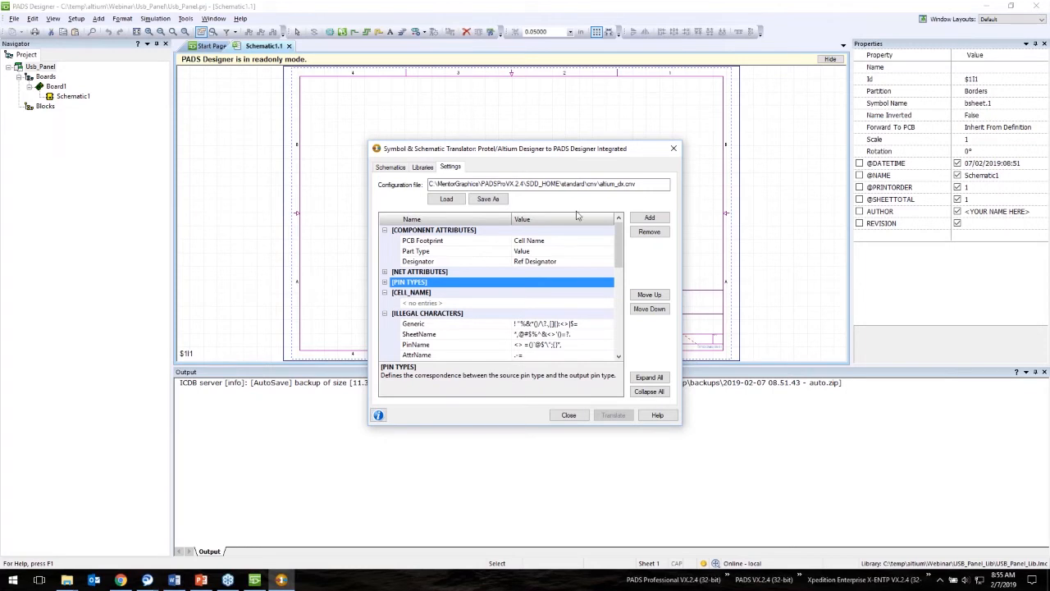
# Step: Load altium_usb_panel.cnv from the Usb_panel folder as the translator configuration and inspect its package and component attribute mappings
pyautogui.click(644, 186)
pyautogui.click(447, 199)
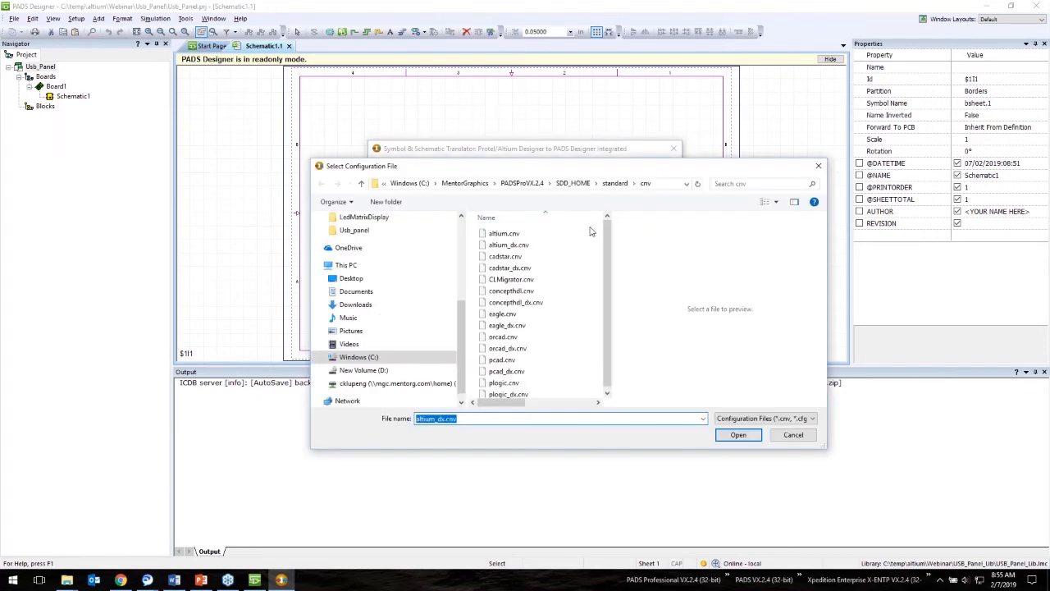
pyautogui.scroll(2, 394, 286)
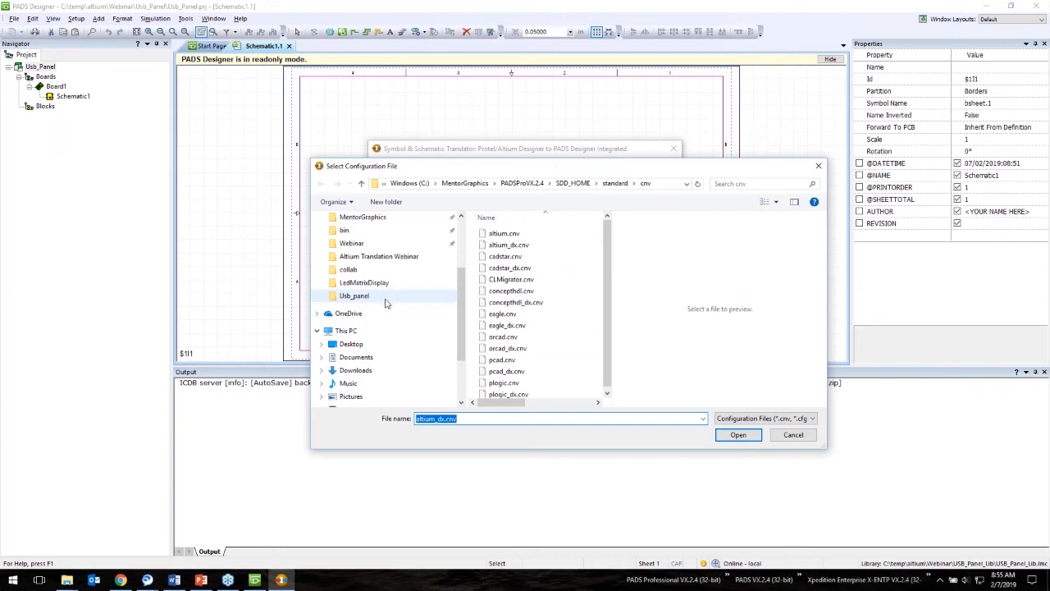
pyautogui.click(385, 298)
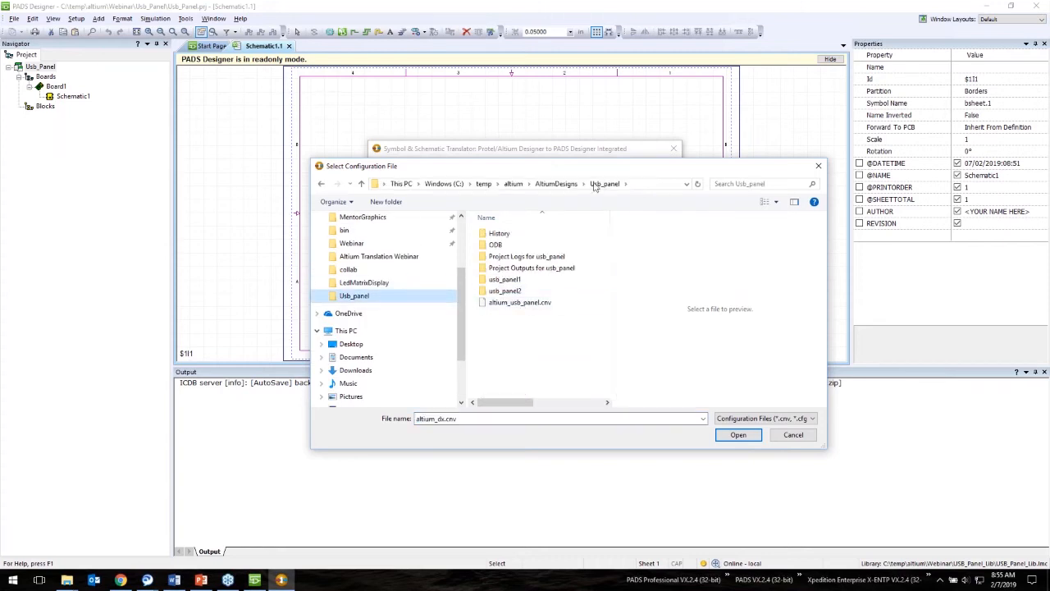
pyautogui.doubleClick(525, 302)
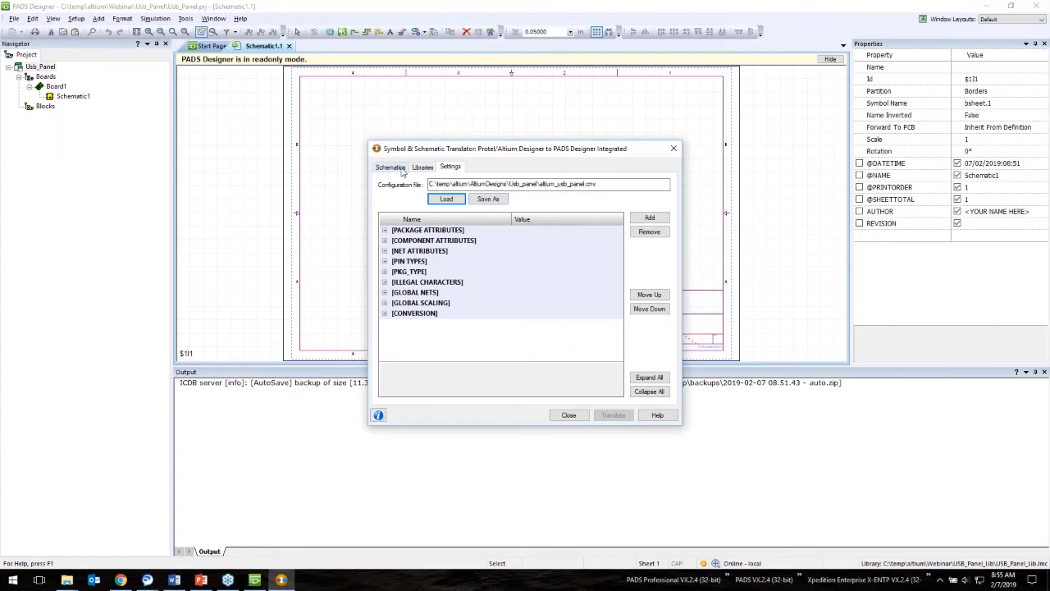
pyautogui.click(384, 232)
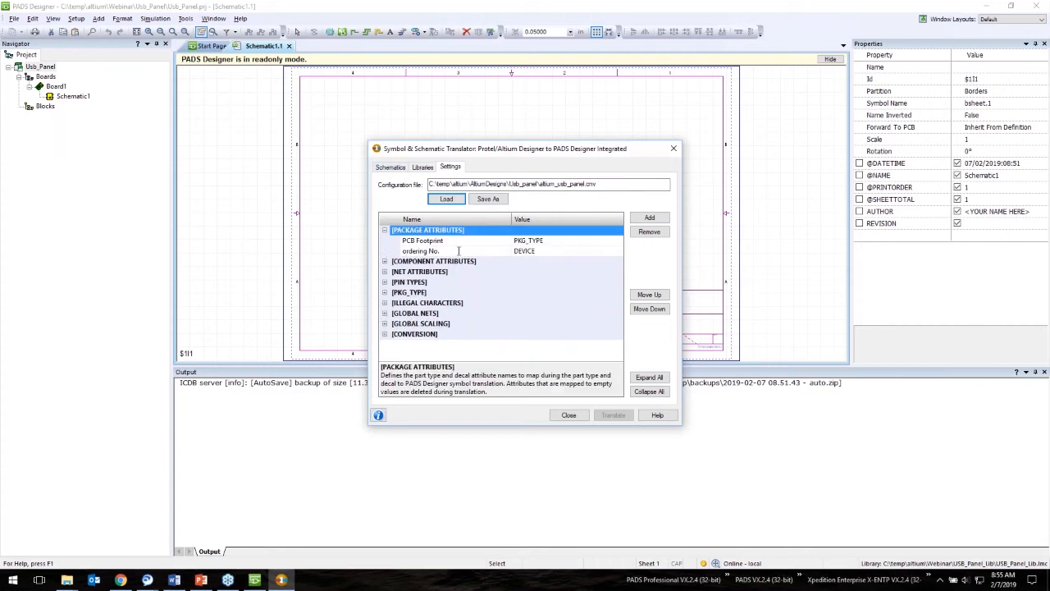
pyautogui.click(385, 261)
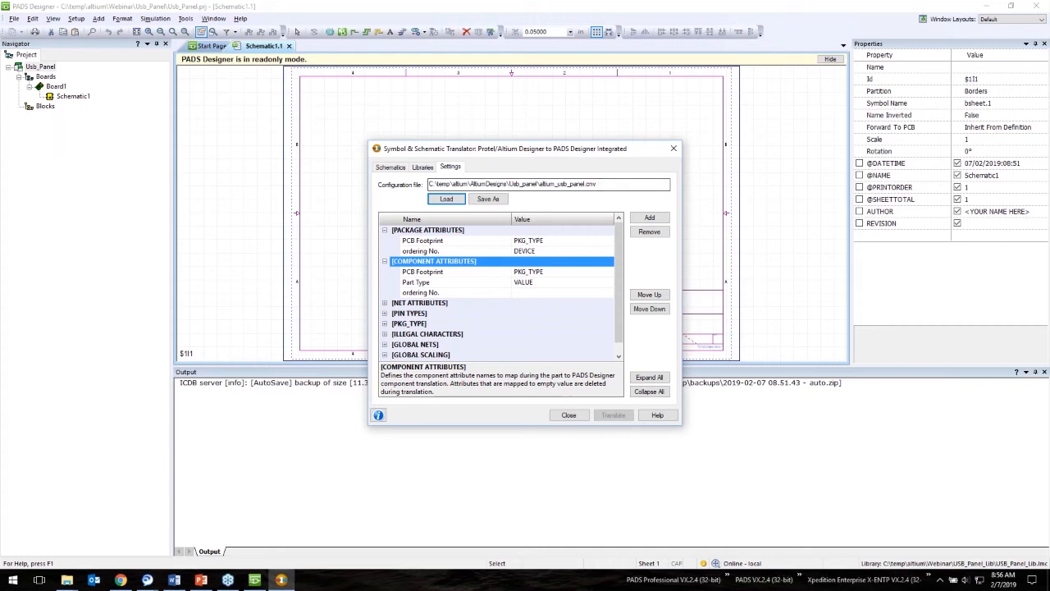
# Step: Translate usb_panel.PrjPcb with the loaded configuration and inspect the notes and warnings in the translation results
pyautogui.click(402, 168)
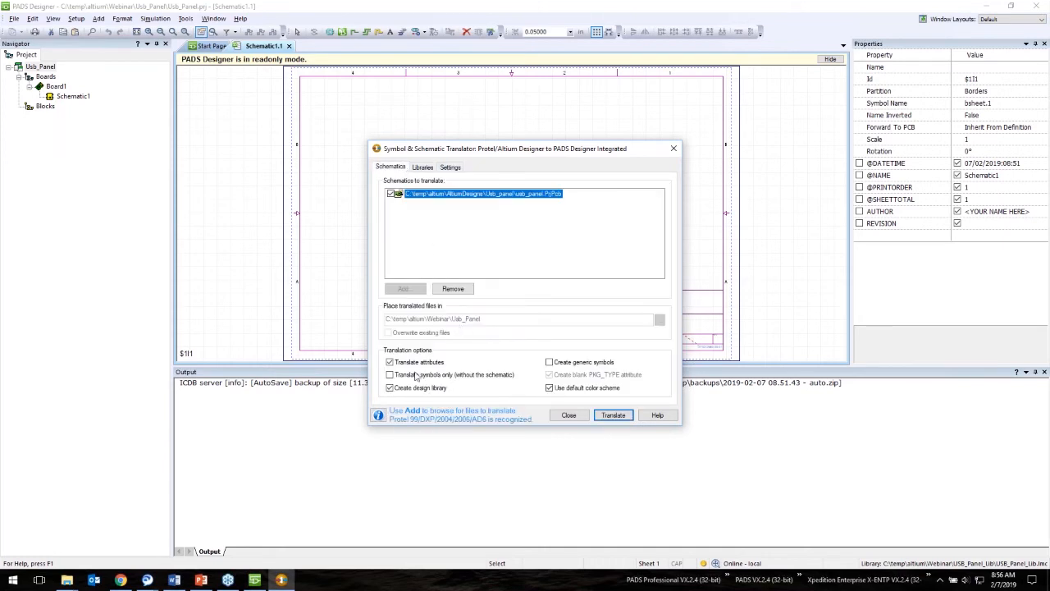
pyautogui.click(612, 418)
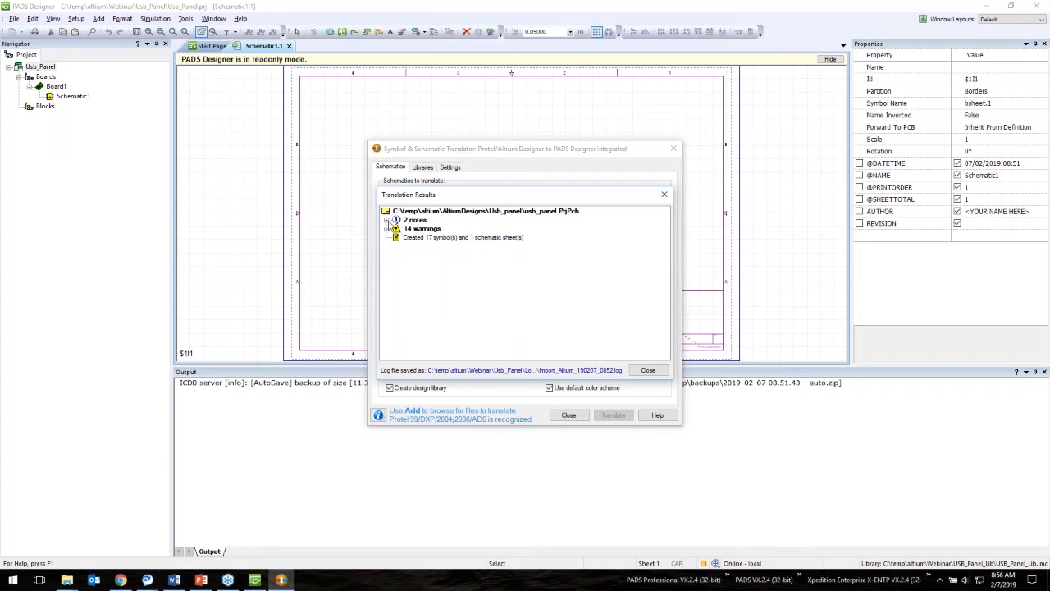
pyautogui.click(387, 220)
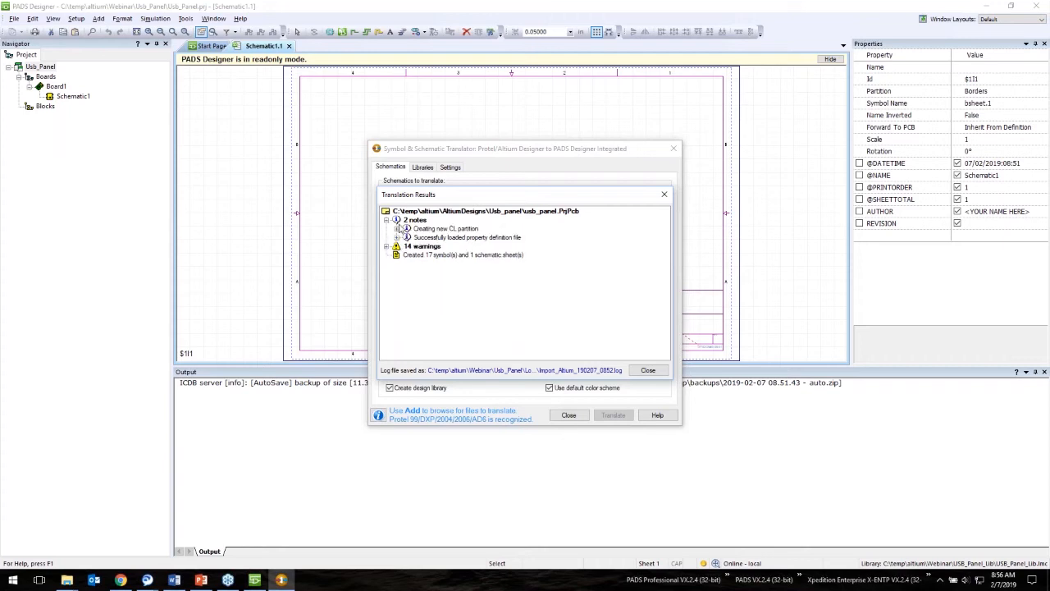
pyautogui.click(398, 229)
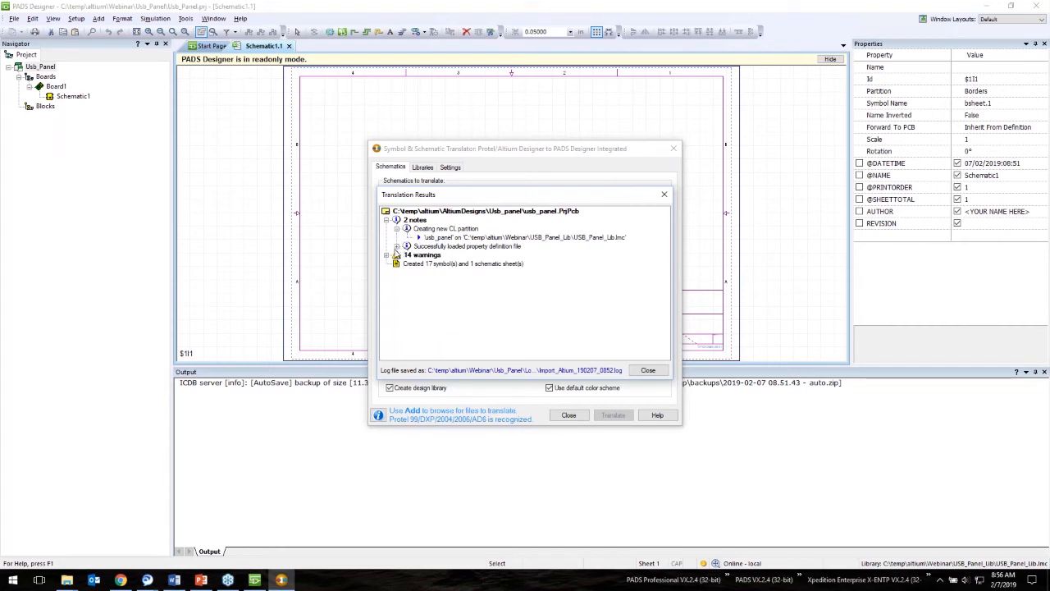
pyautogui.click(386, 255)
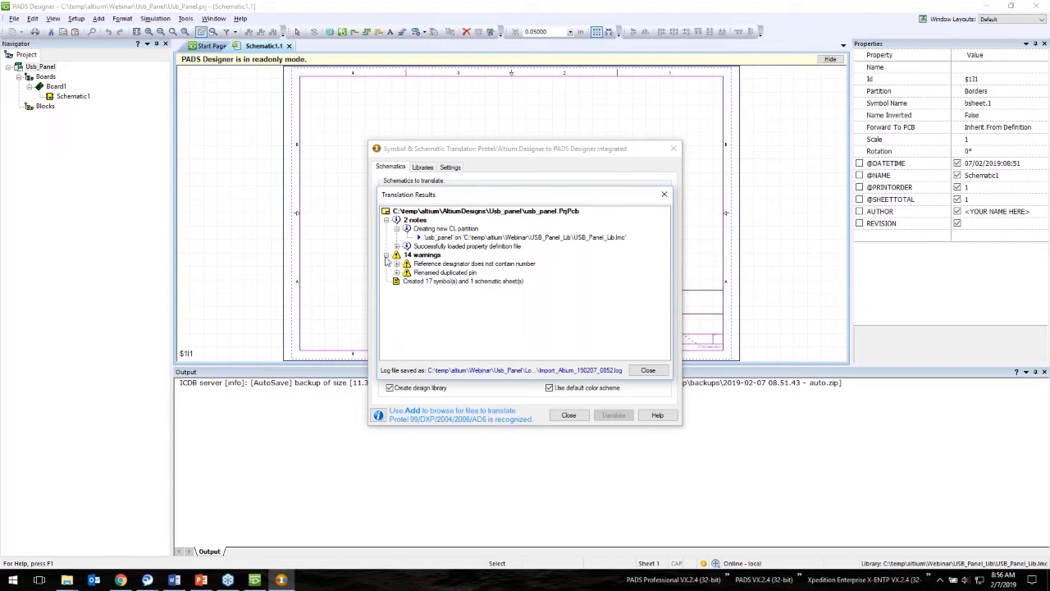
pyautogui.click(398, 273)
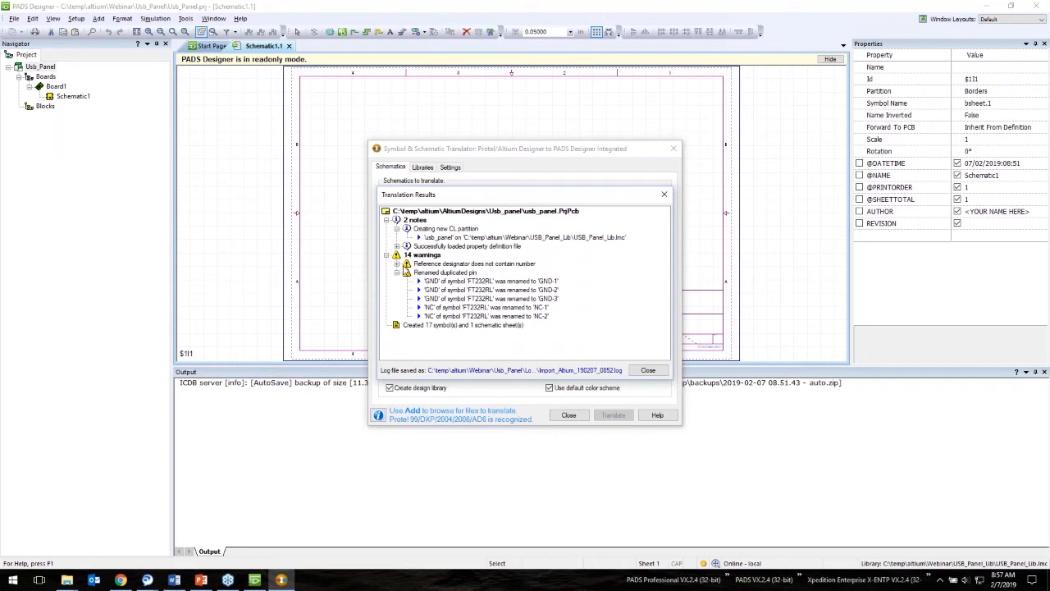
pyautogui.click(397, 264)
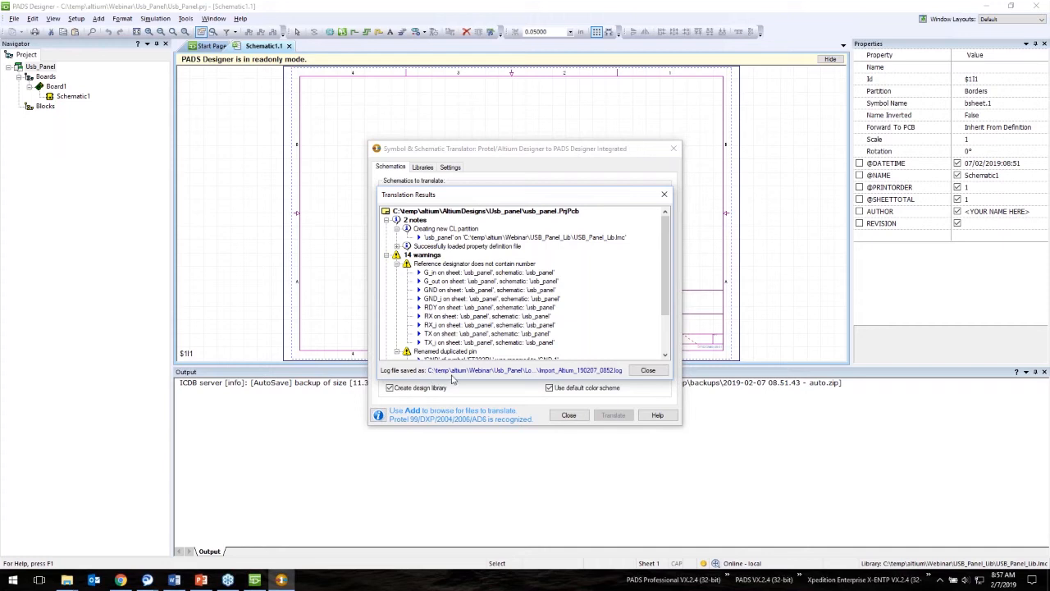
# Step: Close the translation results and the translator, and inspect the translated usb_panel schematic
pyautogui.click(648, 370)
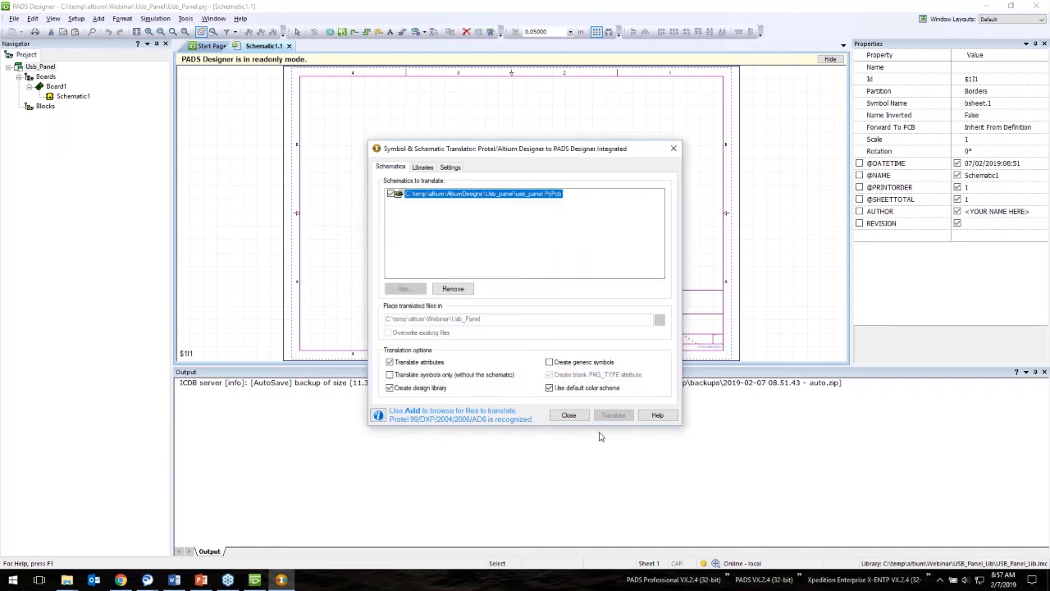
pyautogui.click(568, 415)
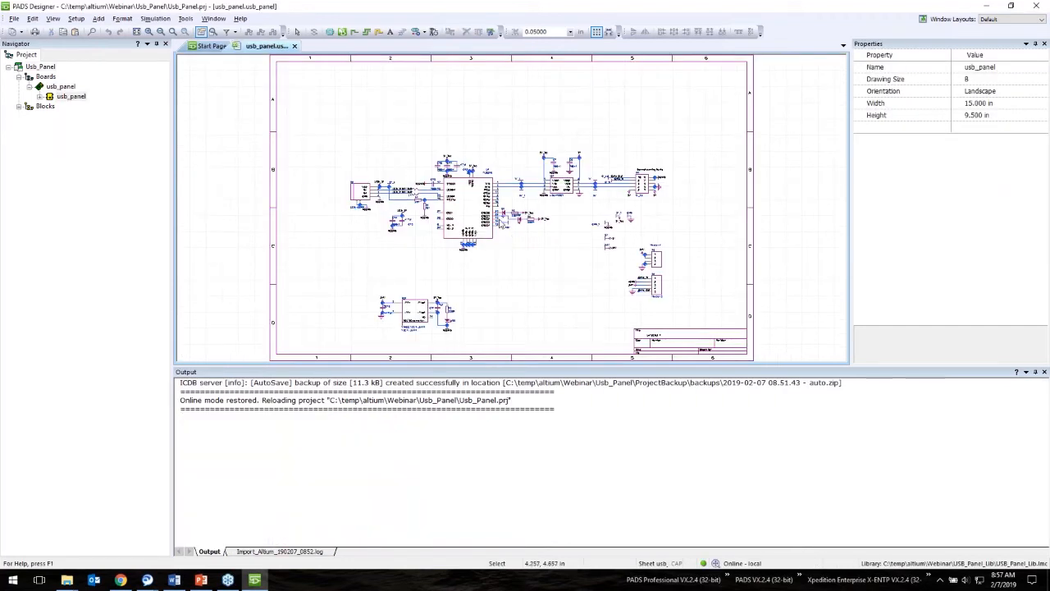
pyautogui.scroll(3, 503, 224)
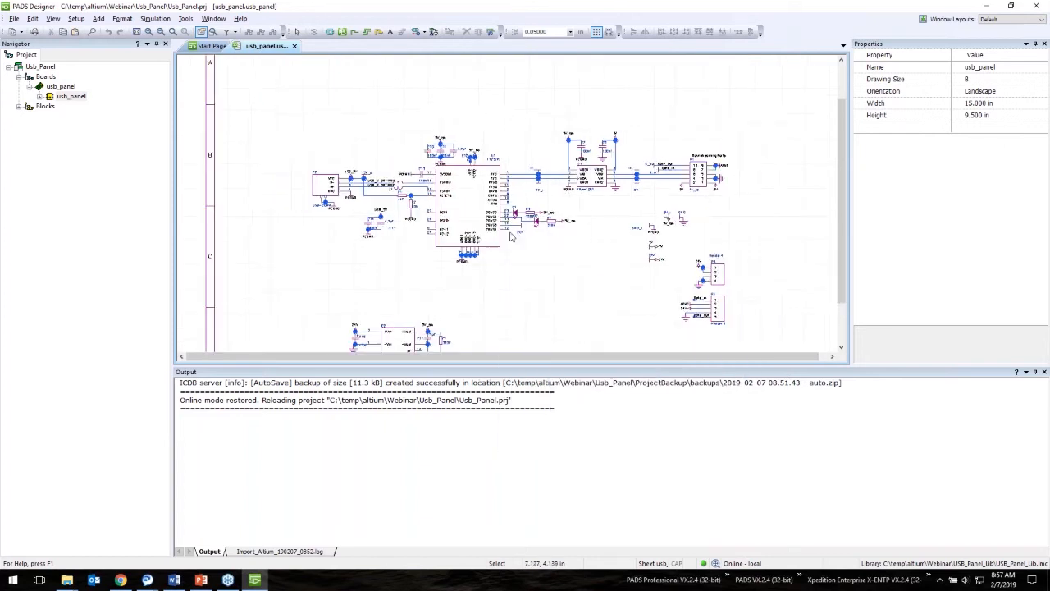
pyautogui.scroll(-3, 510, 237)
pyautogui.scroll(5, 579, 199)
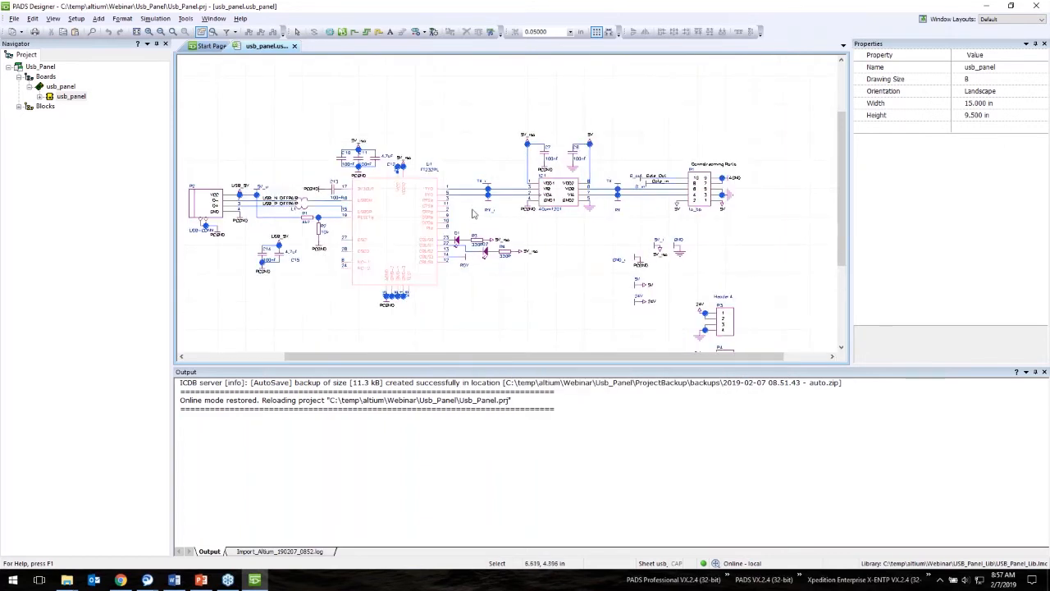
# Step: Inspect the translated properties of components U1 (FT232RL) and IC1 (ADum1201) on the schematic
pyautogui.click(410, 218)
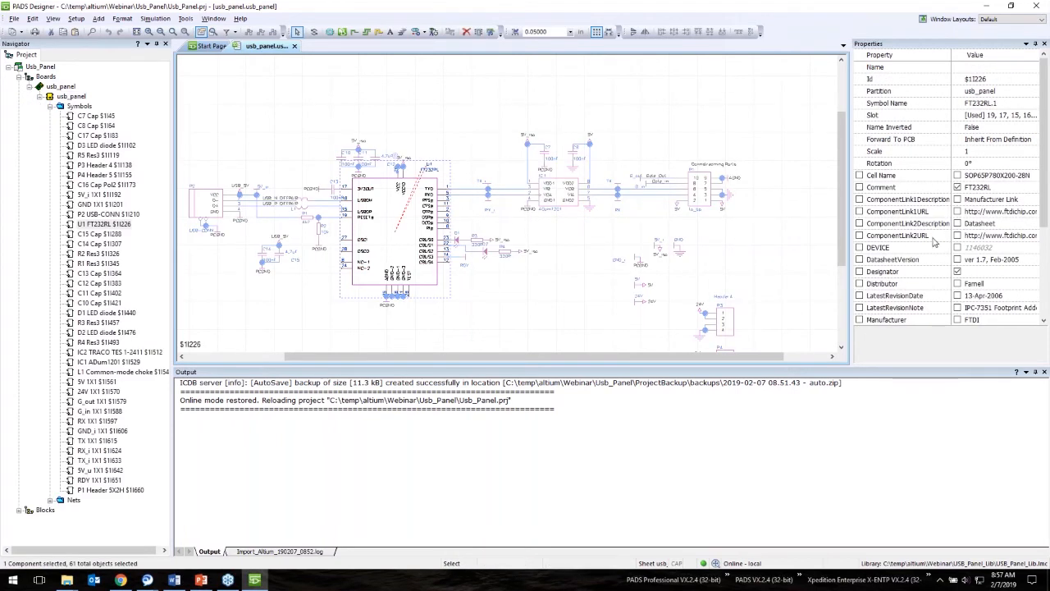
pyautogui.scroll(-4, 934, 242)
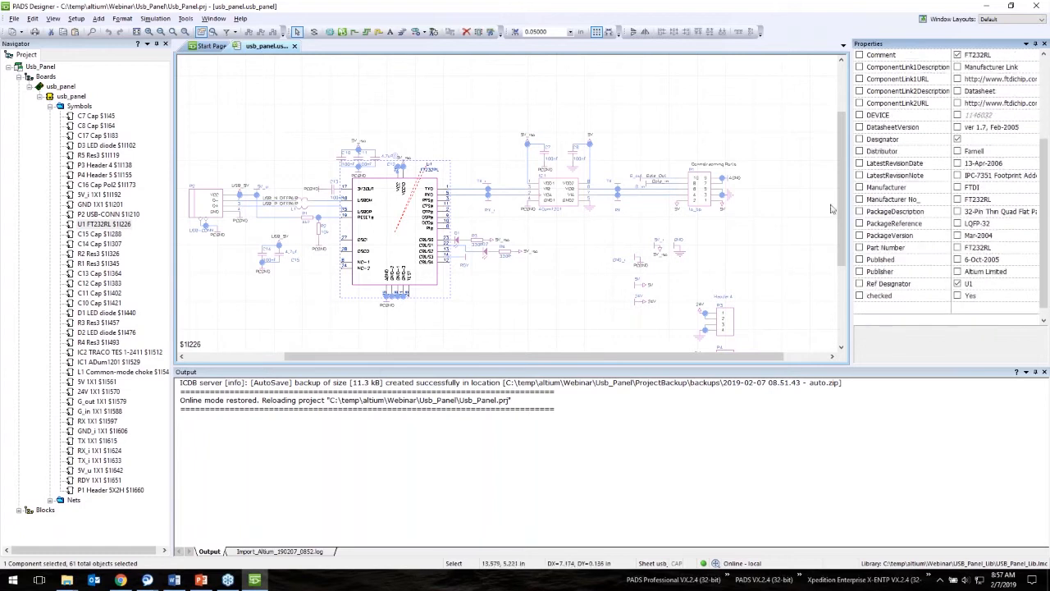
pyautogui.click(562, 190)
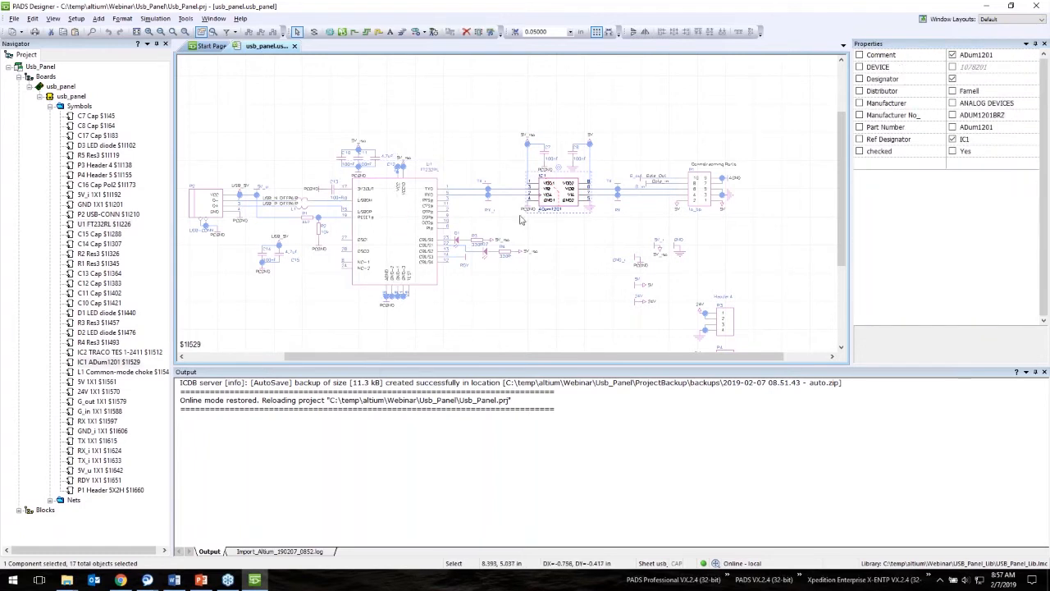
pyautogui.click(434, 123)
pyautogui.scroll(-2, 361, 139)
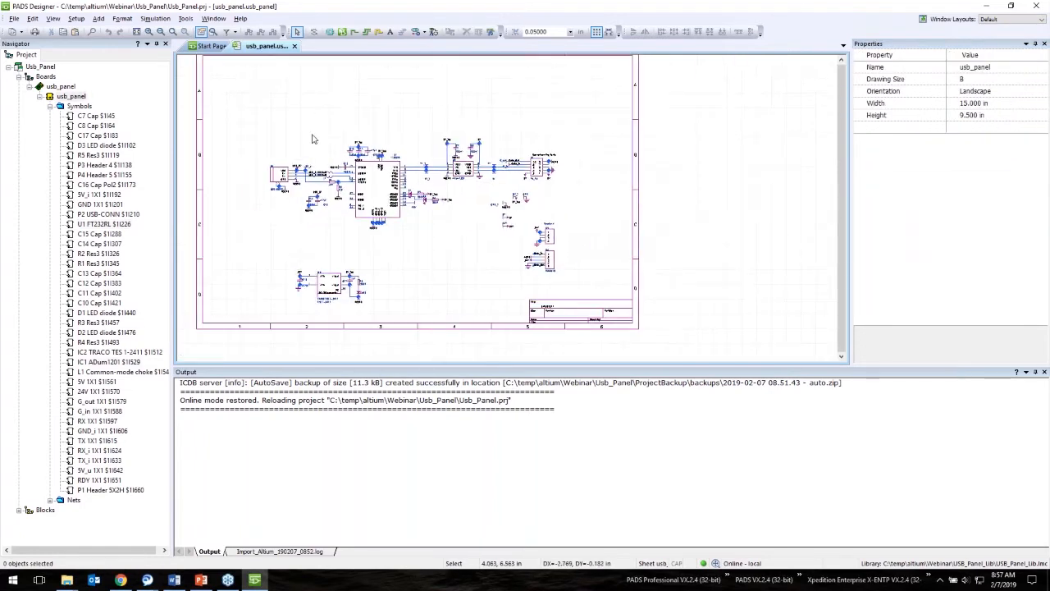
# Step: Launch PADS Library Tools and view the ADum1201 symbol in the usb_panel symbol partition
pyautogui.click(185, 18)
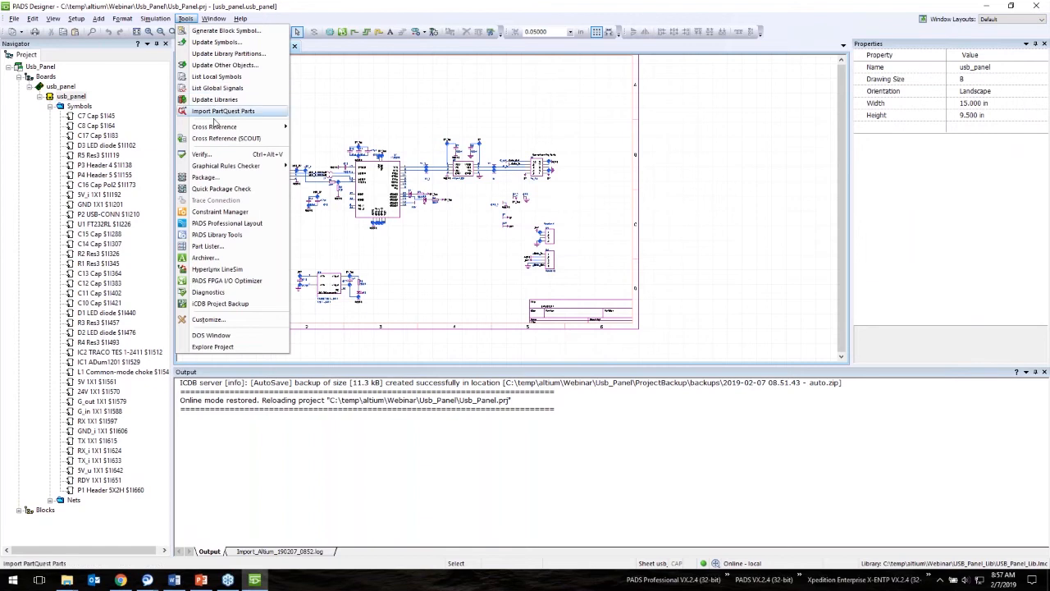
pyautogui.click(243, 237)
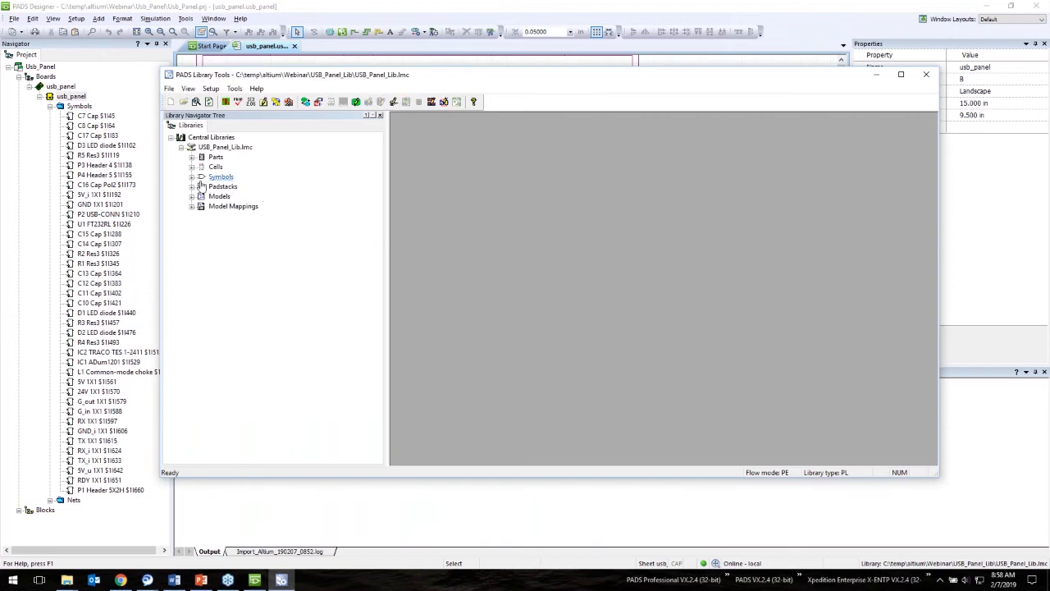
pyautogui.click(192, 177)
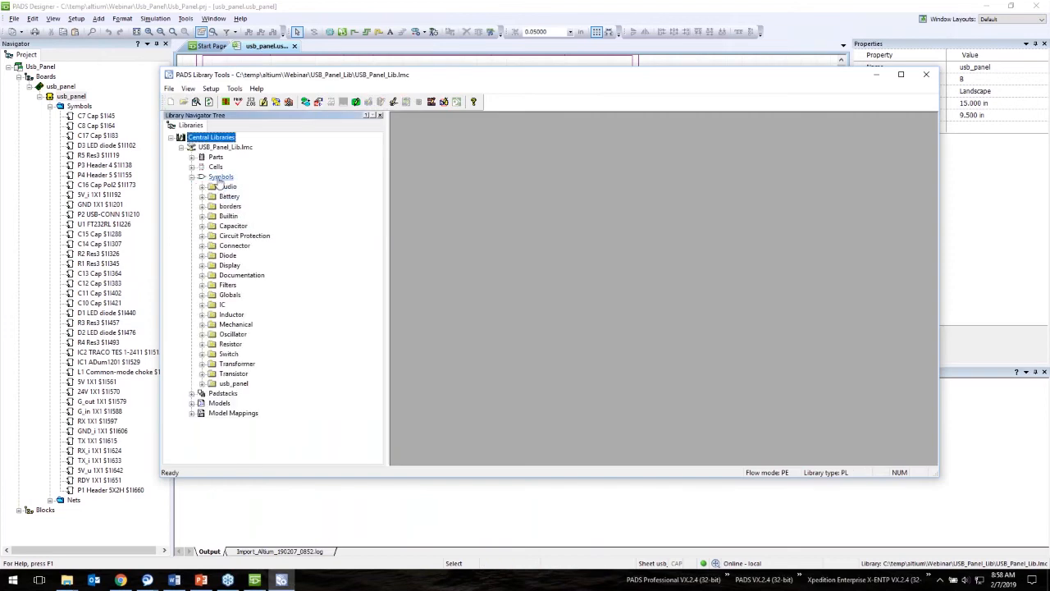
pyautogui.click(202, 383)
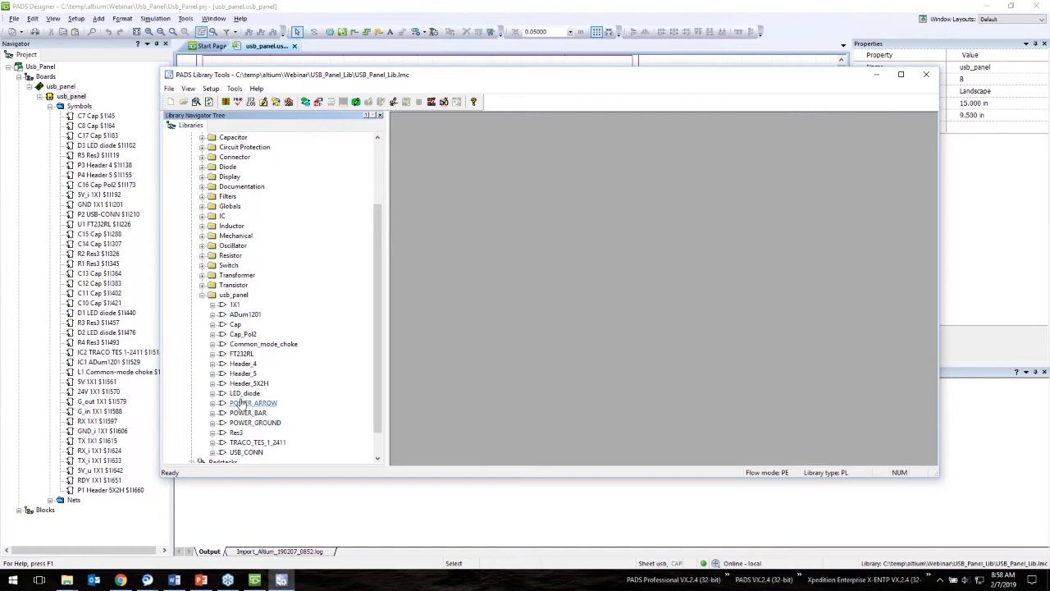
pyautogui.click(244, 315)
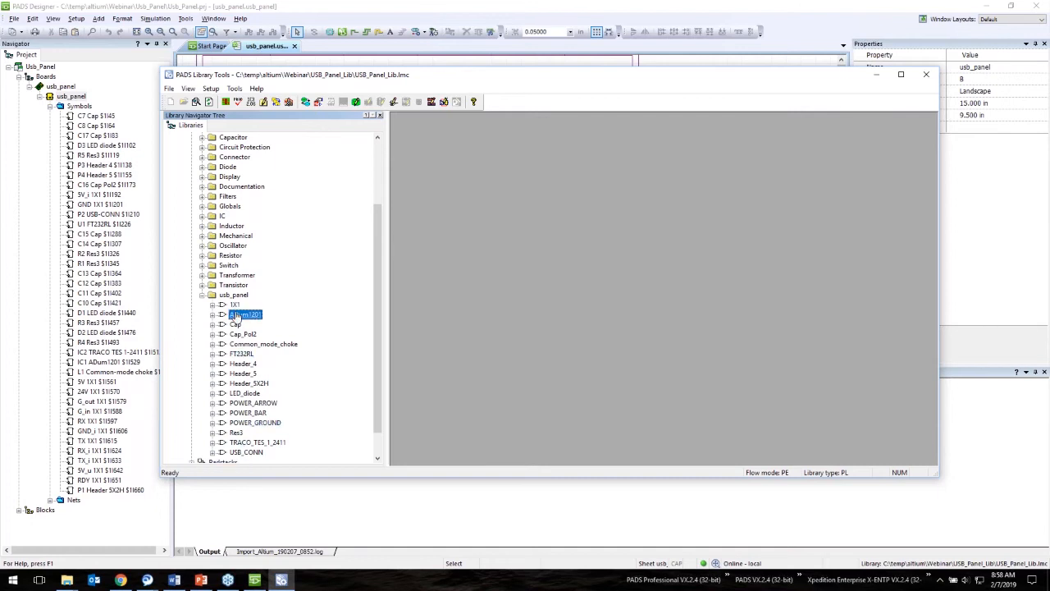
pyautogui.doubleClick(283, 311)
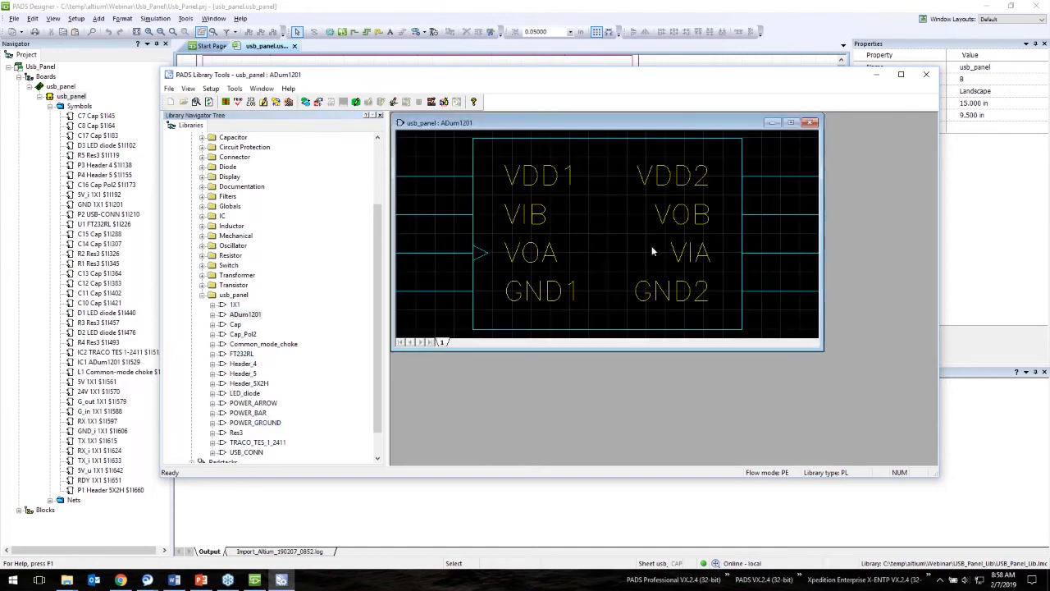
# Step: Examine the associated symbols and cells of the ADum1201 part in the usb_panel parts partition
pyautogui.scroll(3, 271, 217)
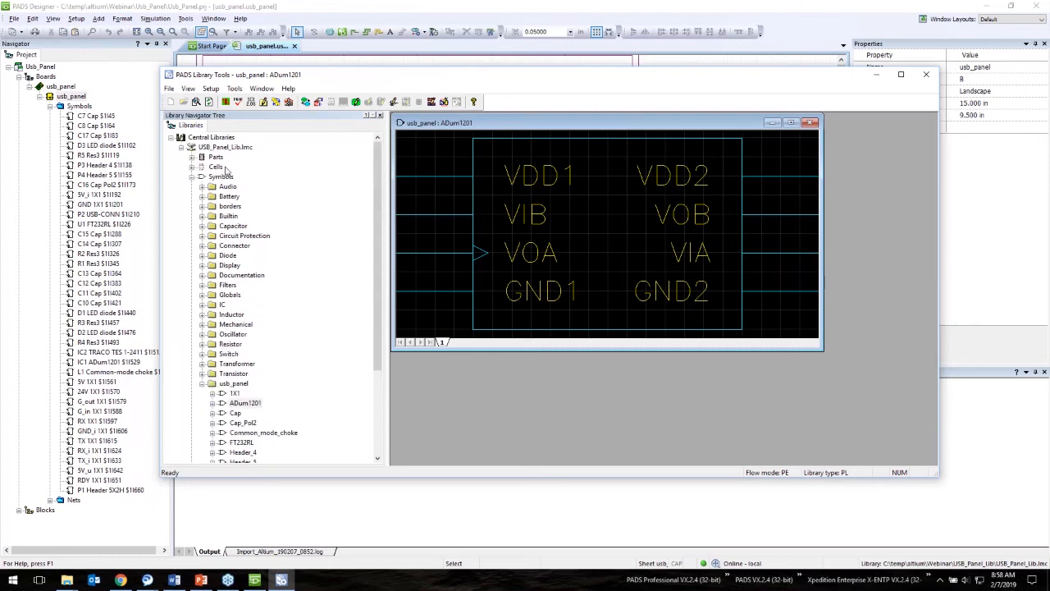
pyautogui.click(192, 156)
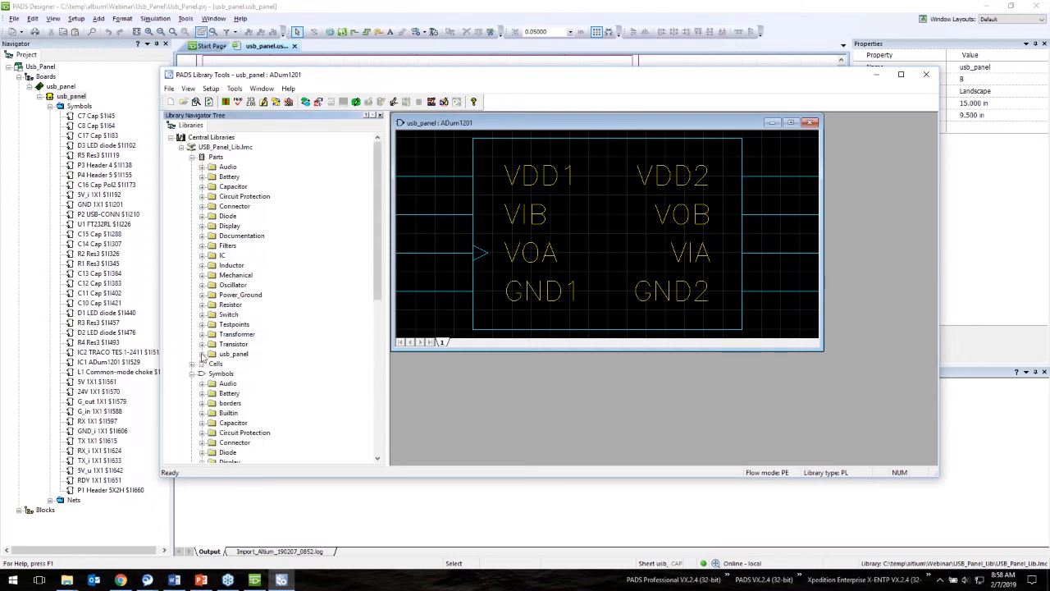
pyautogui.click(202, 353)
pyautogui.click(213, 335)
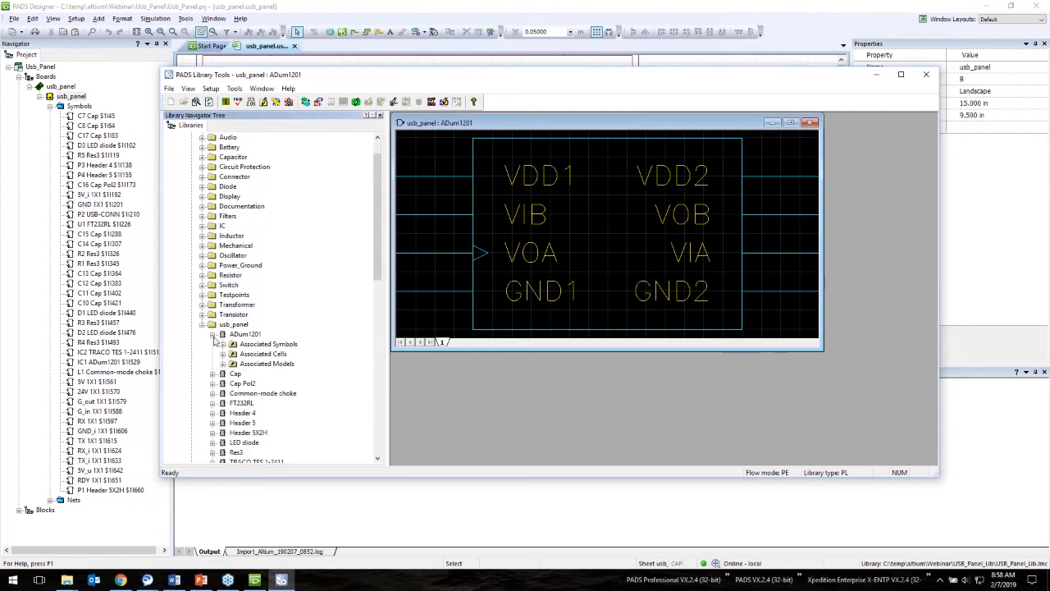
pyautogui.click(222, 344)
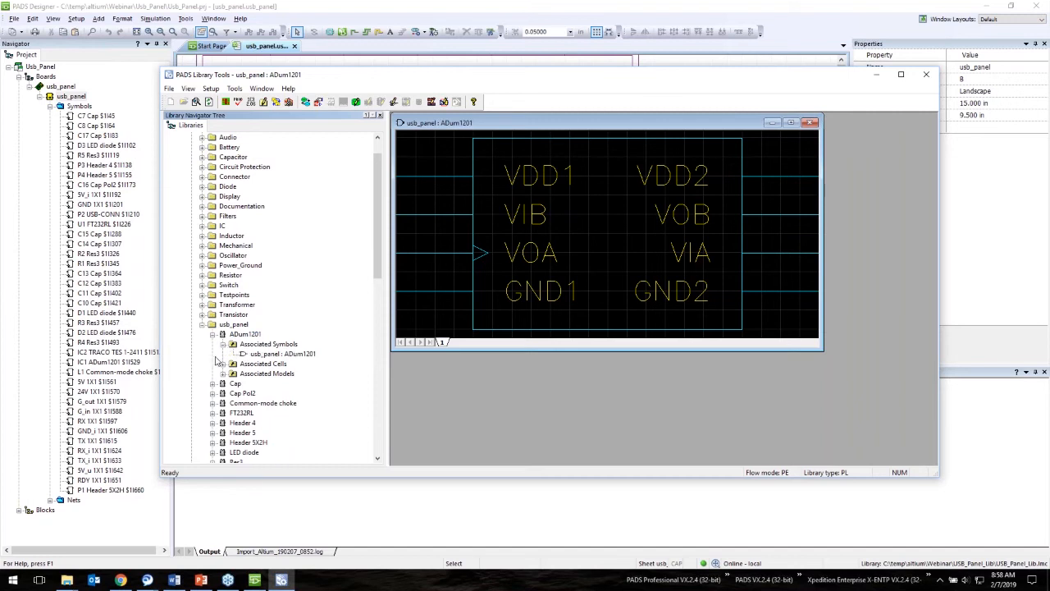
pyautogui.click(222, 363)
# Step: Examine the Cap part's associated symbols and cells, and close the library tools
pyautogui.scroll(-2, 222, 361)
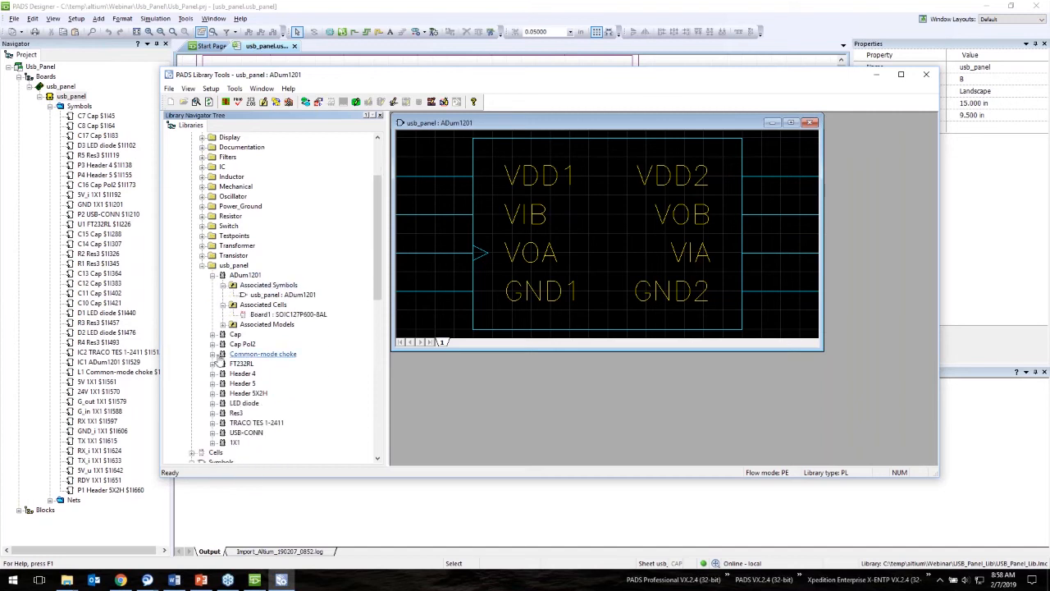
pyautogui.click(213, 335)
pyautogui.click(222, 344)
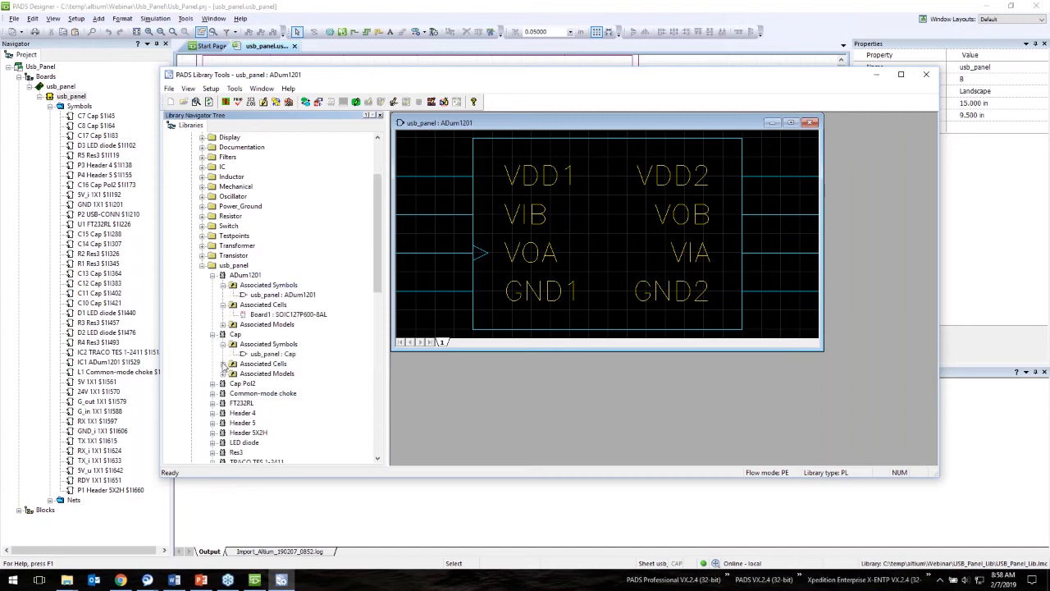
pyautogui.click(222, 363)
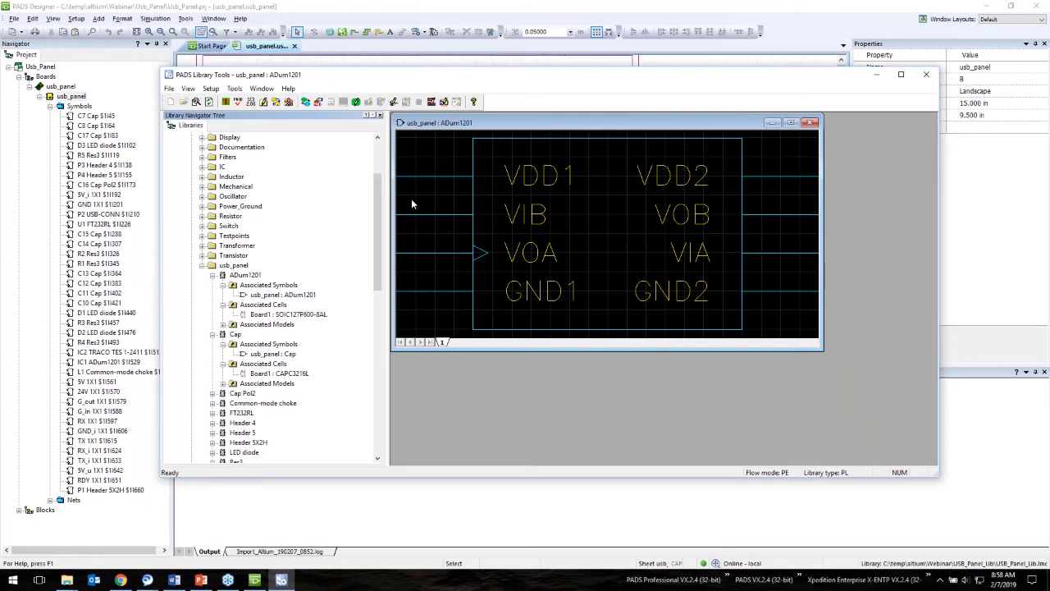
pyautogui.moveTo(481, 81); pyautogui.dragTo(447, 88)
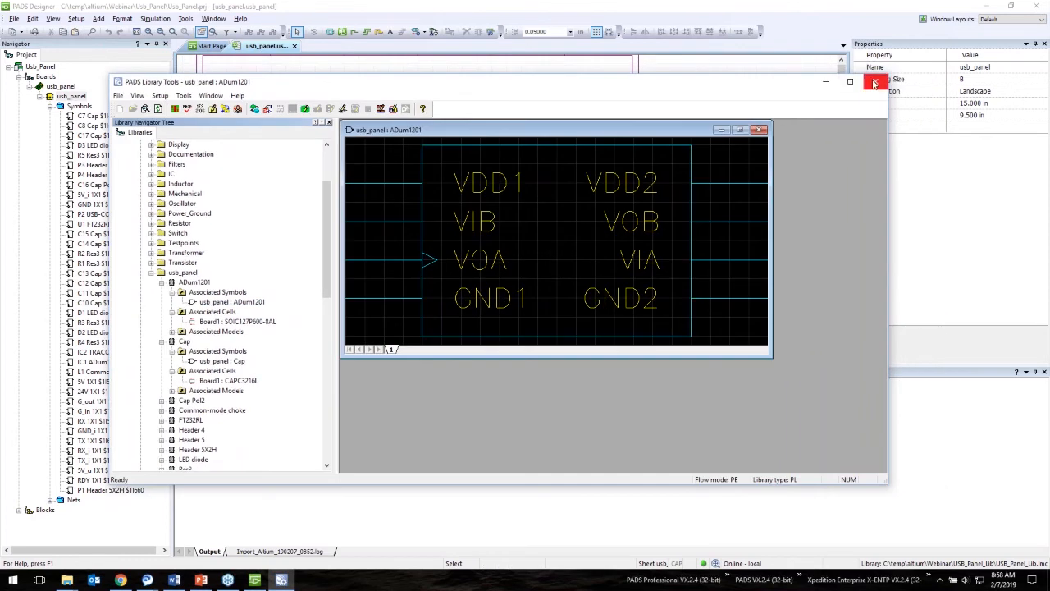
pyautogui.click(892, 80)
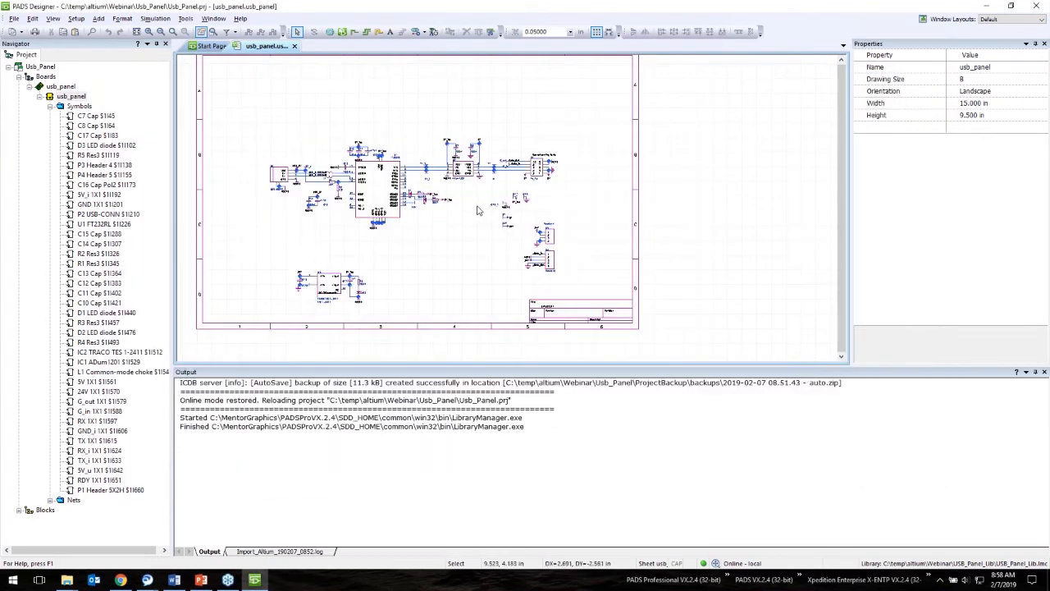
# Step: Review the Migration Flow slide in the PowerPoint presentation and return to the schematic
pyautogui.scroll(-1, 269, 128)
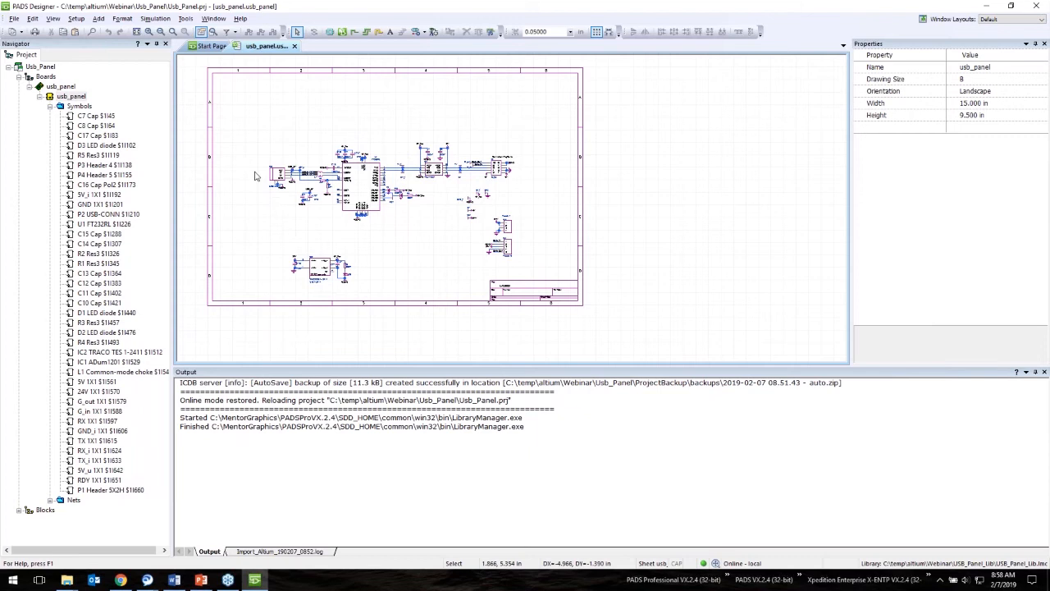
pyautogui.click(269, 124)
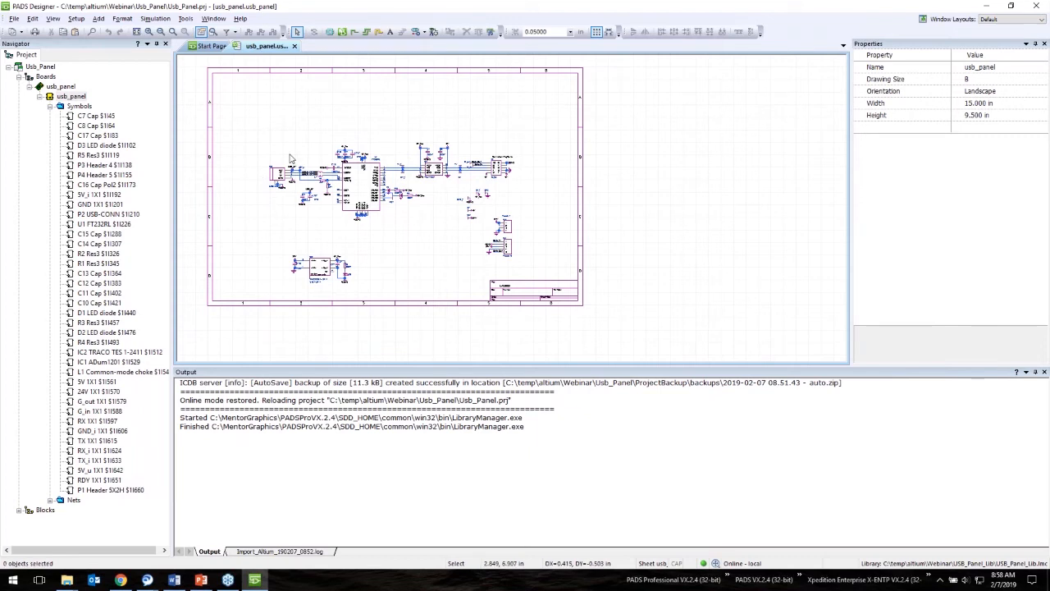
pyautogui.click(200, 580)
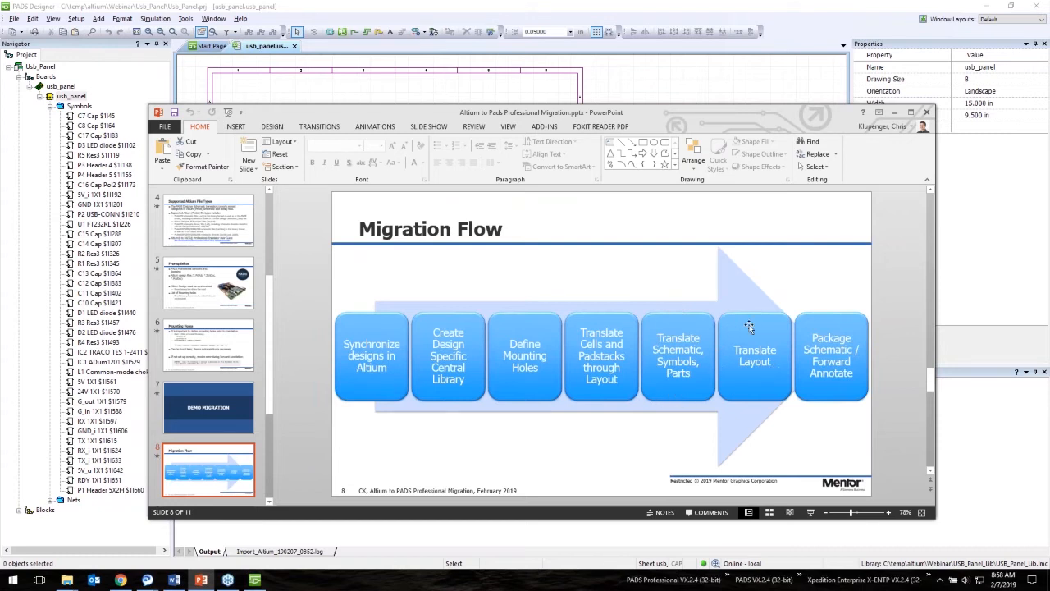
pyautogui.click(894, 111)
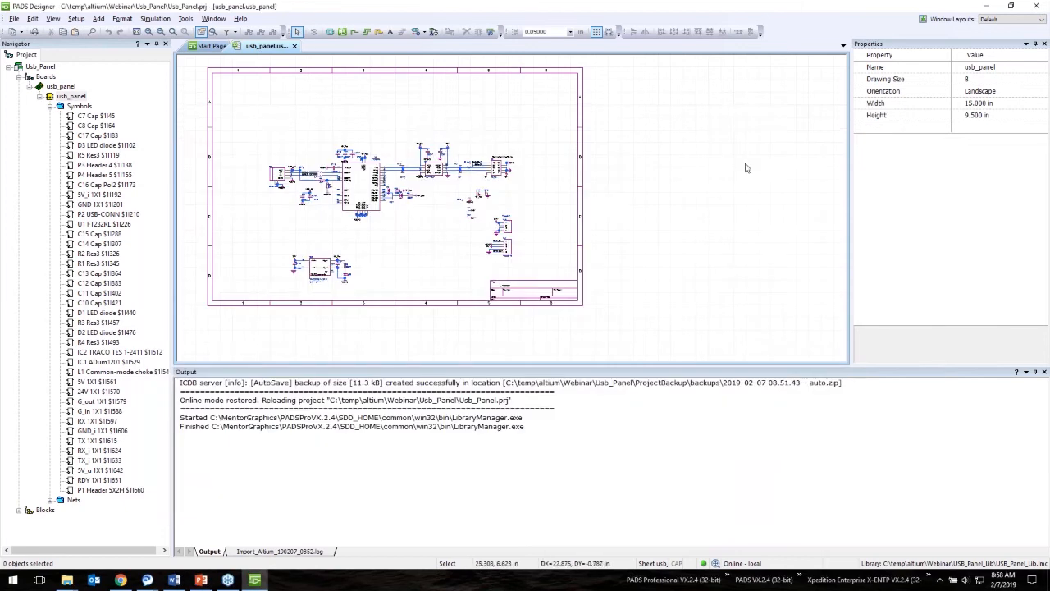
# Step: Launch the Altium PCB Translator VX.2.4 from the PADS Professional translators
pyautogui.click(720, 572)
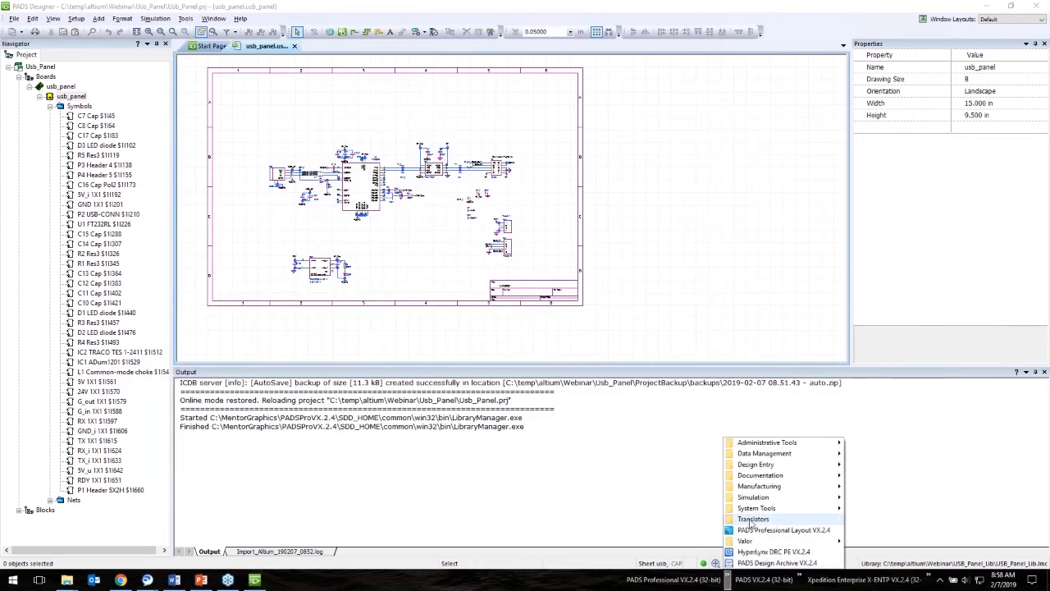
pyautogui.moveTo(751, 520)
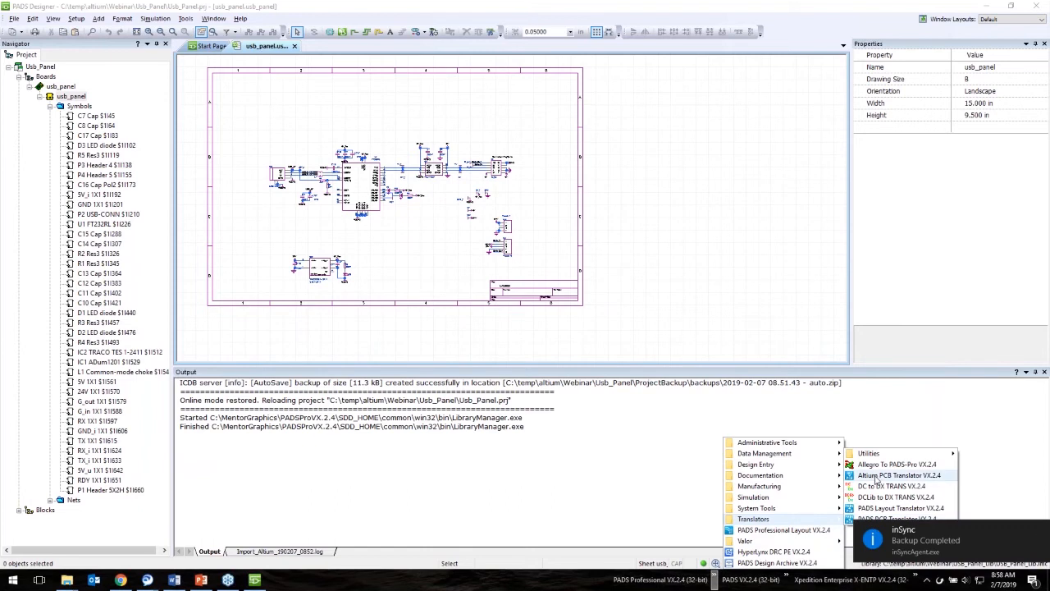
pyautogui.click(878, 476)
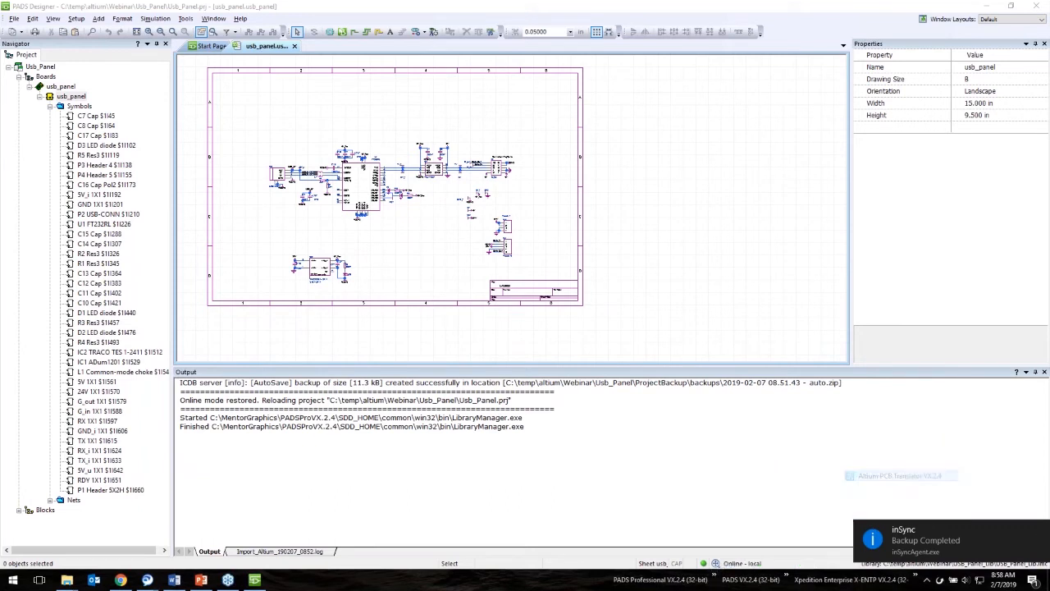
pyautogui.moveTo(476, 216); pyautogui.dragTo(478, 229)
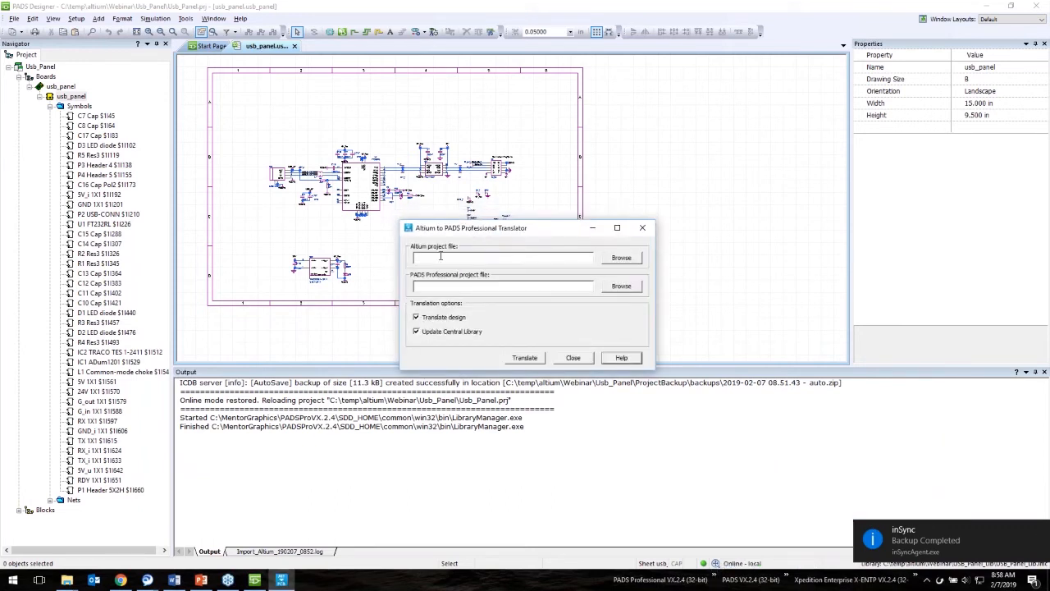
# Step: Set the Altium project file to usb_panel.PcbDoc from the AltiumDesigns\Usb_panel folder
pyautogui.click(621, 261)
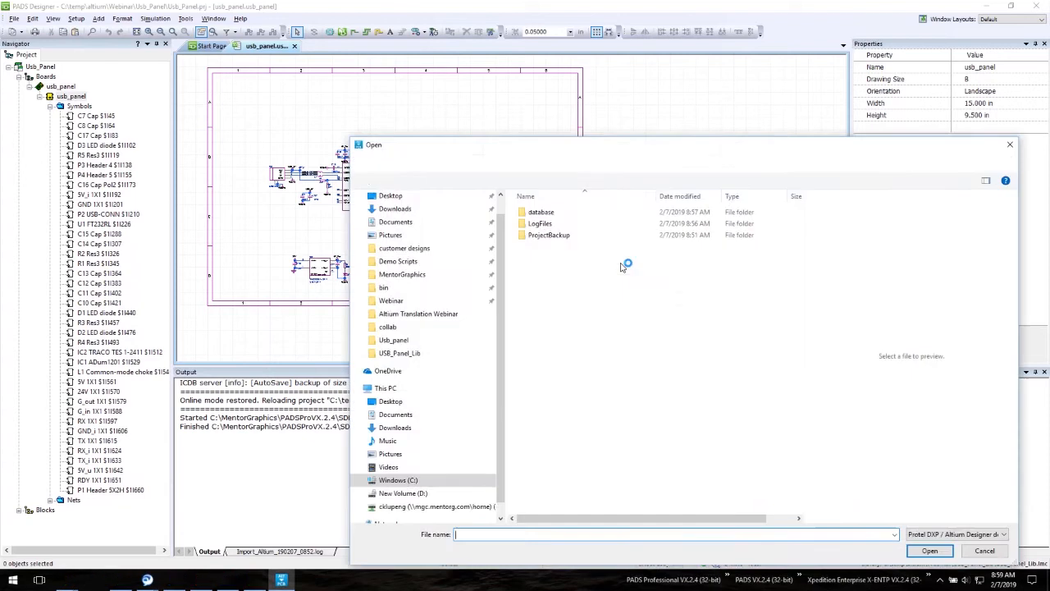
pyautogui.moveTo(464, 138); pyautogui.dragTo(464, 128)
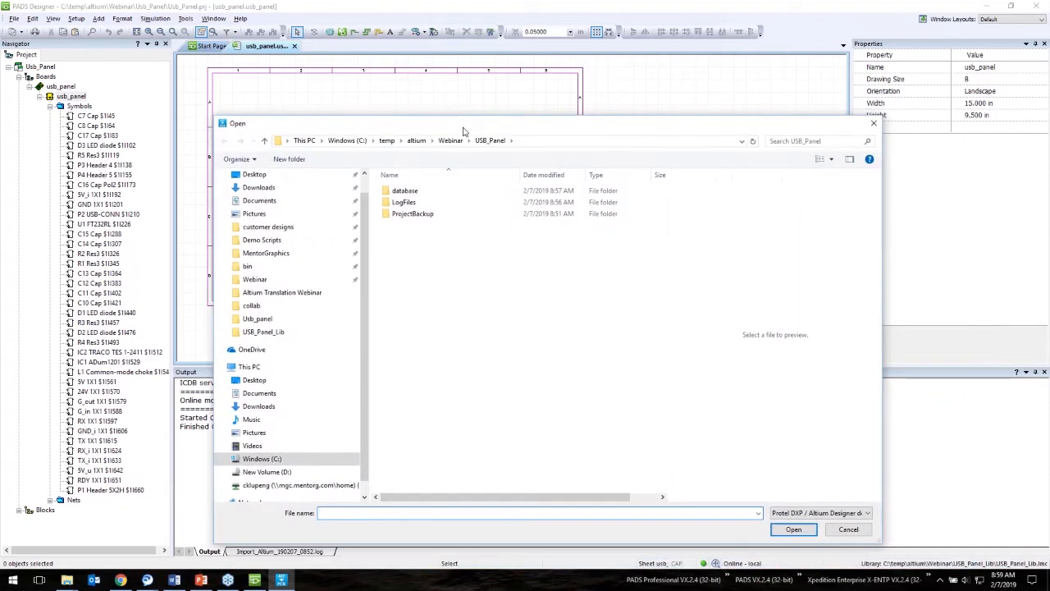
pyautogui.click(416, 141)
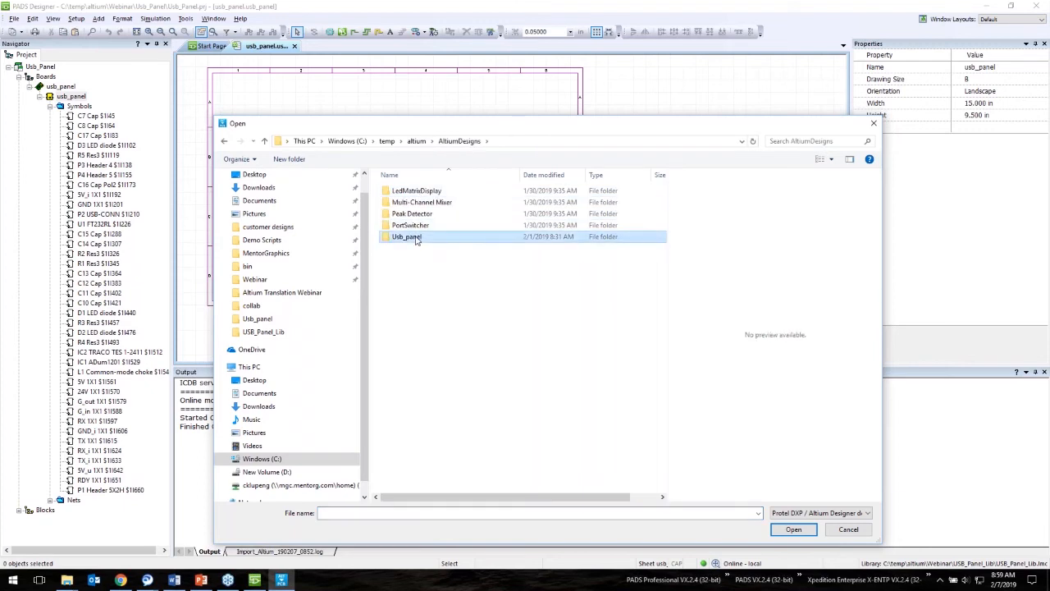
pyautogui.doubleClick(410, 236)
pyautogui.doubleClick(423, 260)
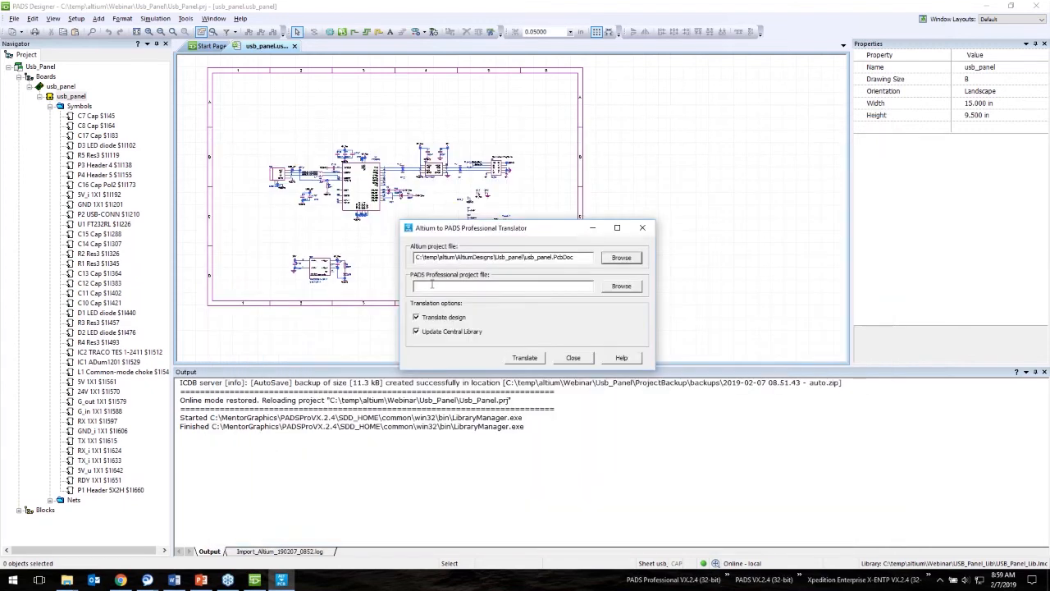
# Step: Set the PADS Professional project file to Usb_Panel.prj from the altium\Webinar\Usb_Panel folder
pyautogui.click(424, 284)
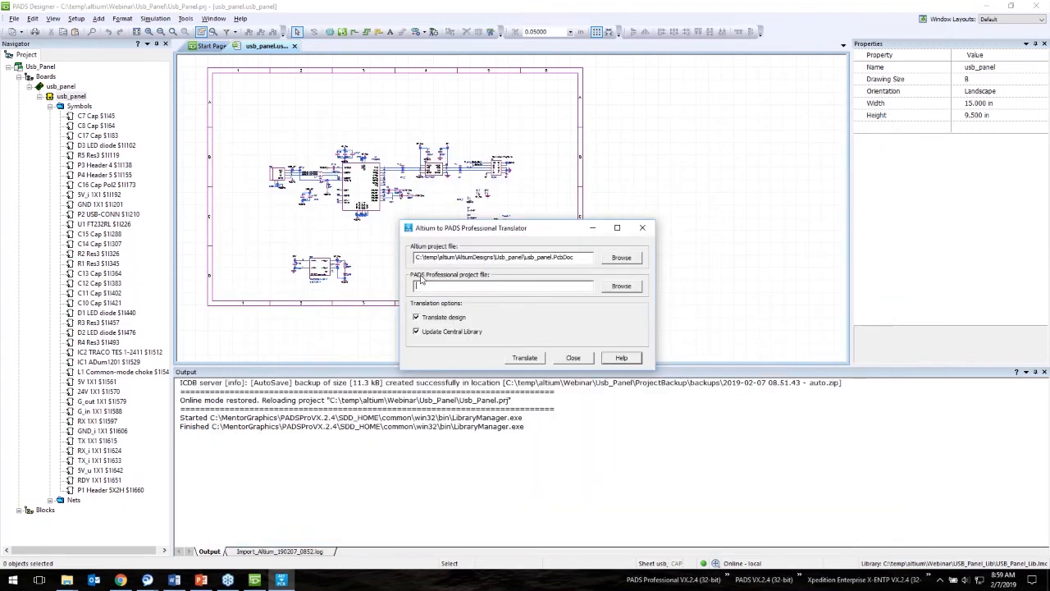
pyautogui.click(622, 286)
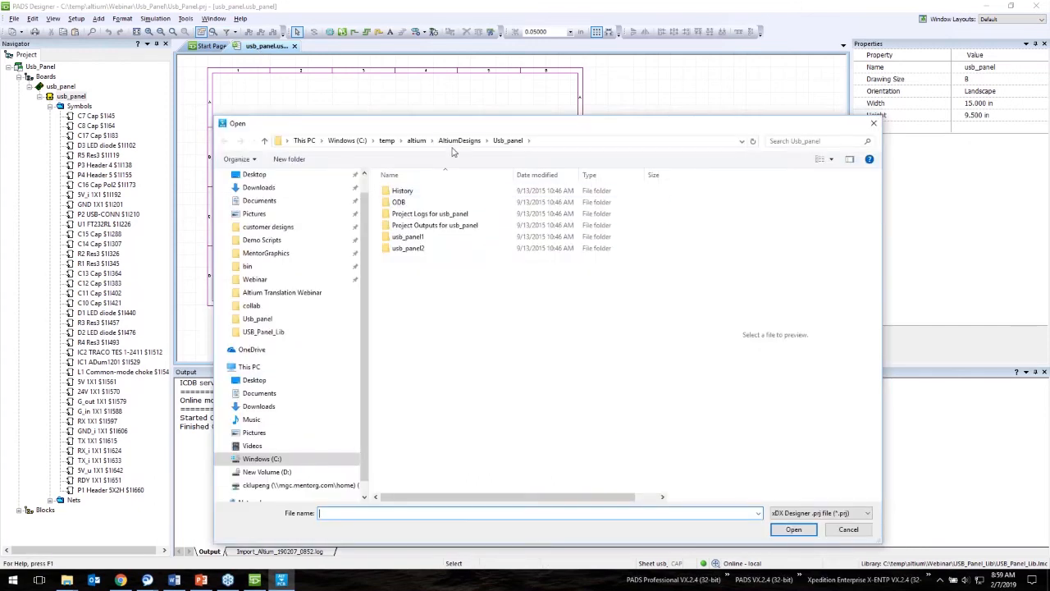
pyautogui.click(417, 142)
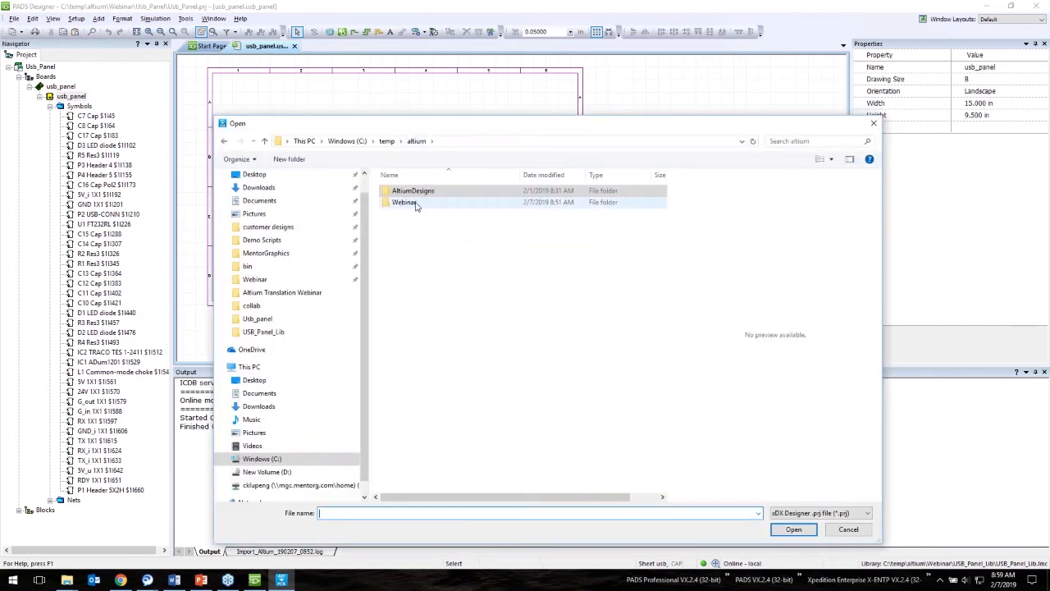
pyautogui.doubleClick(416, 204)
pyautogui.doubleClick(422, 194)
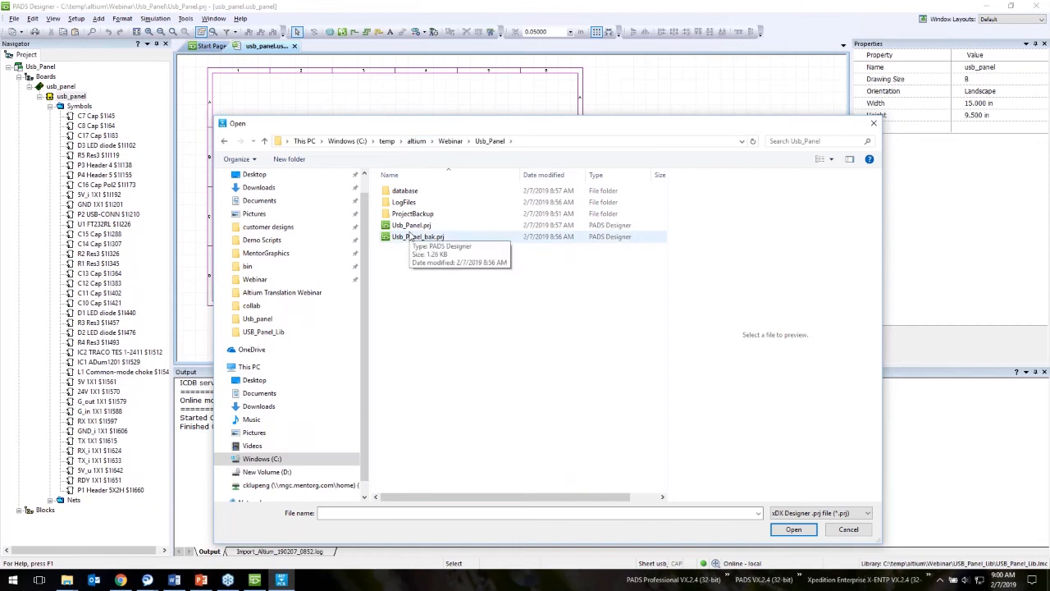
pyautogui.click(413, 226)
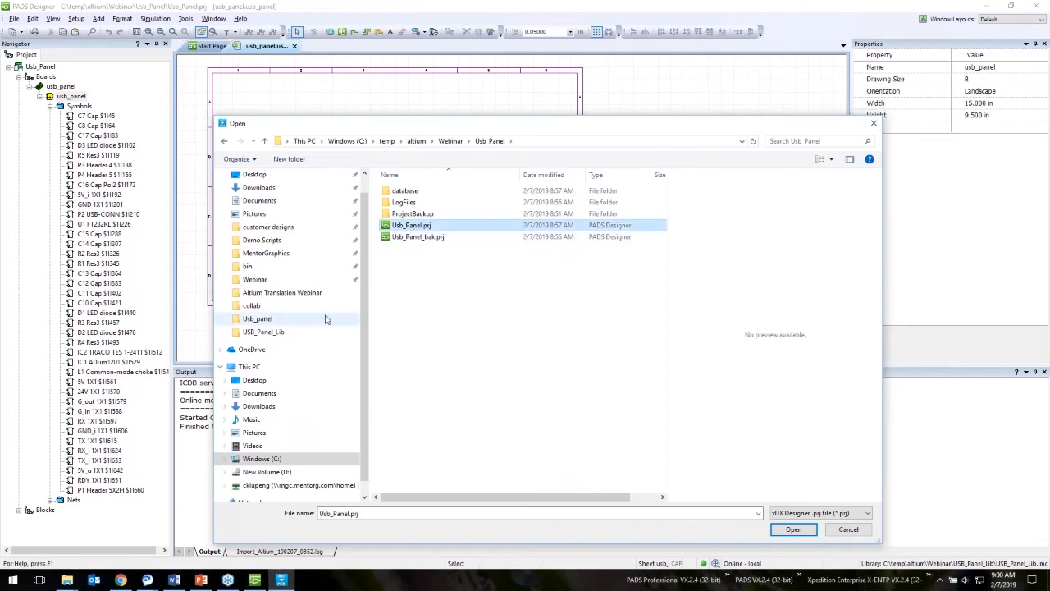
pyautogui.click(793, 529)
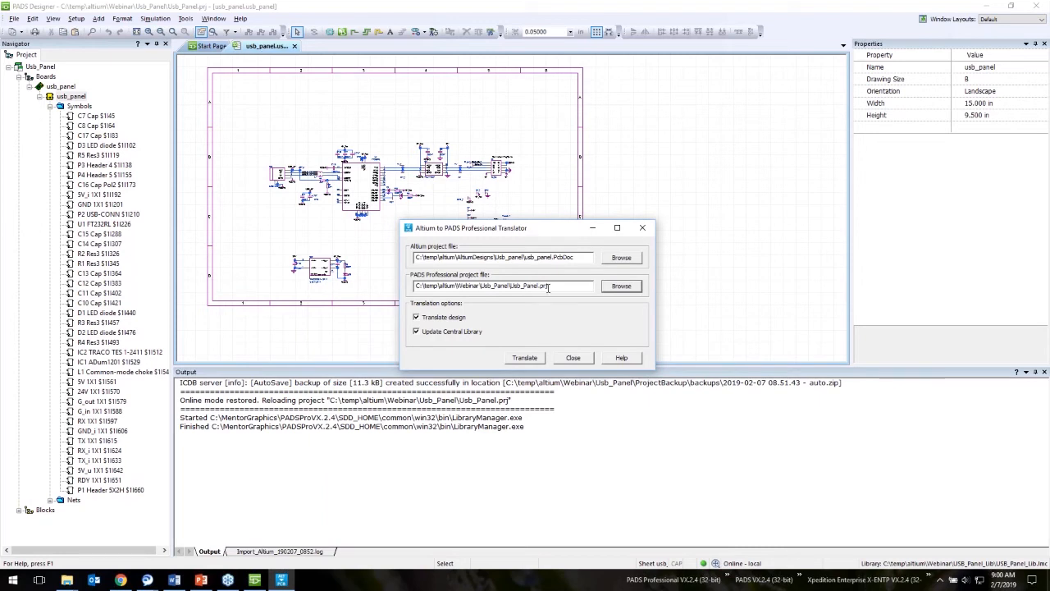
# Step: Translate the design with Update Central Library turned off, and close the translator
pyautogui.click(416, 333)
pyautogui.click(526, 359)
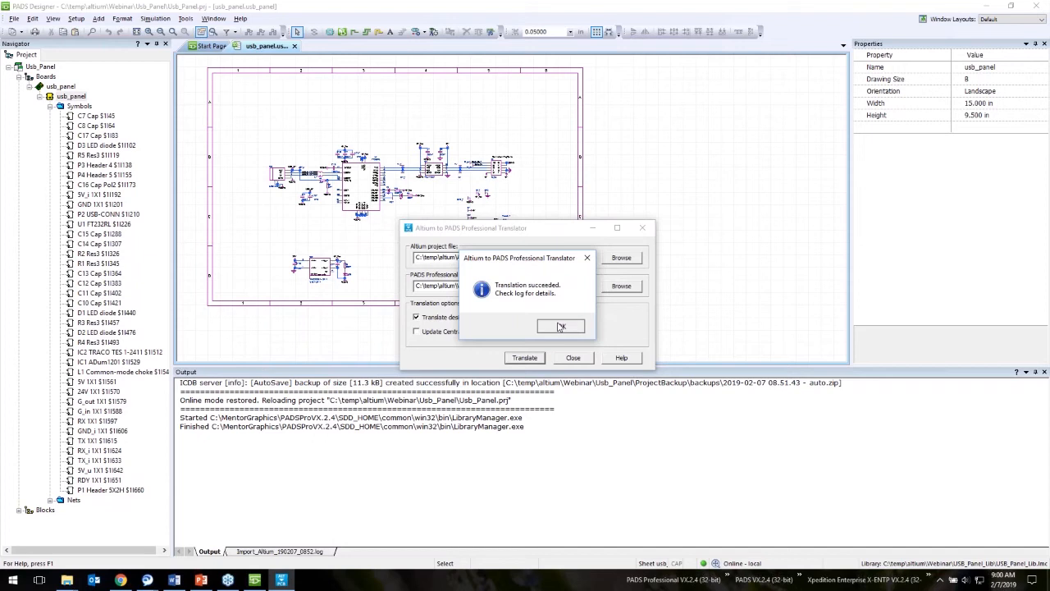
pyautogui.click(560, 327)
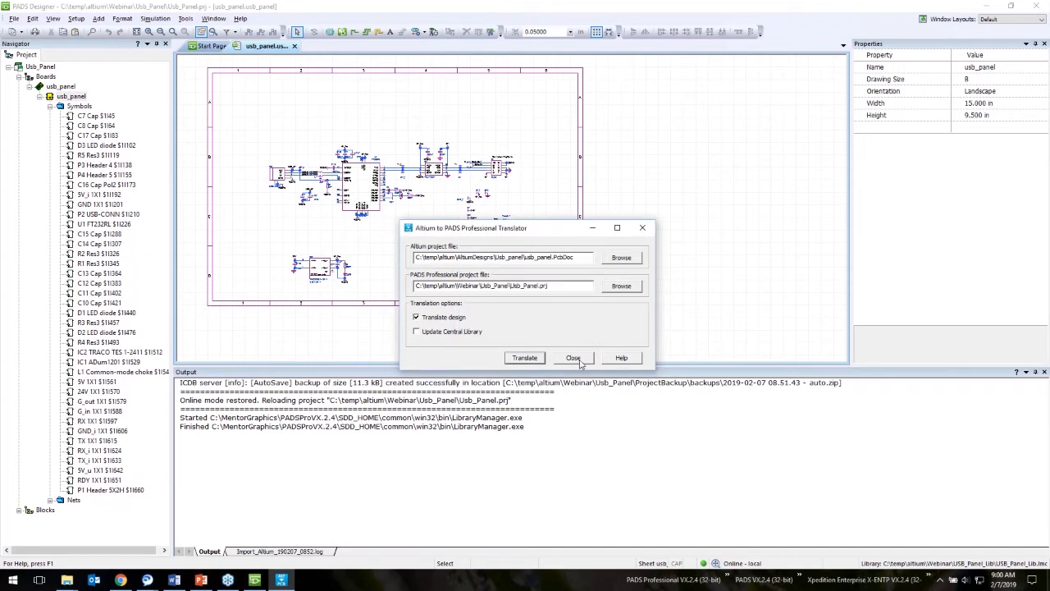
pyautogui.click(573, 358)
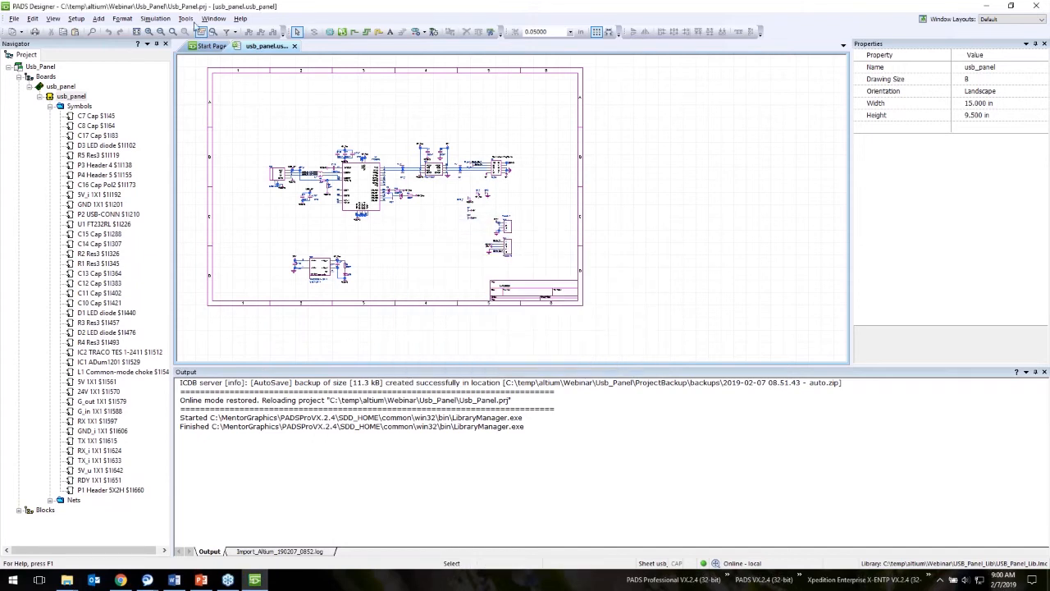
# Step: Open the translated board in PADS Professional Layout, dismissing the back annotation error and declining forward annotation
pyautogui.click(187, 19)
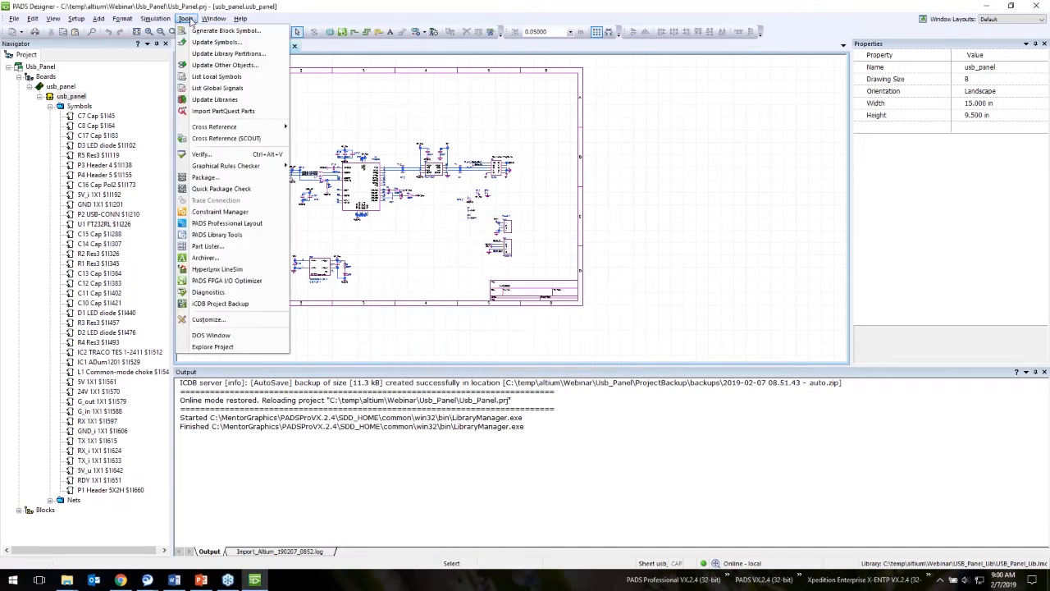
pyautogui.click(222, 223)
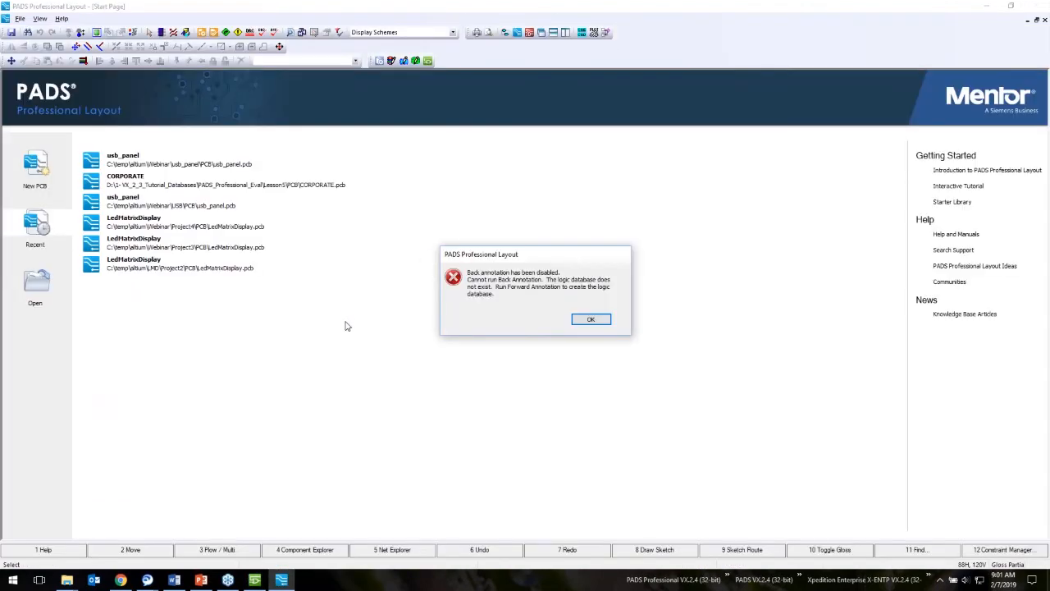
pyautogui.click(587, 322)
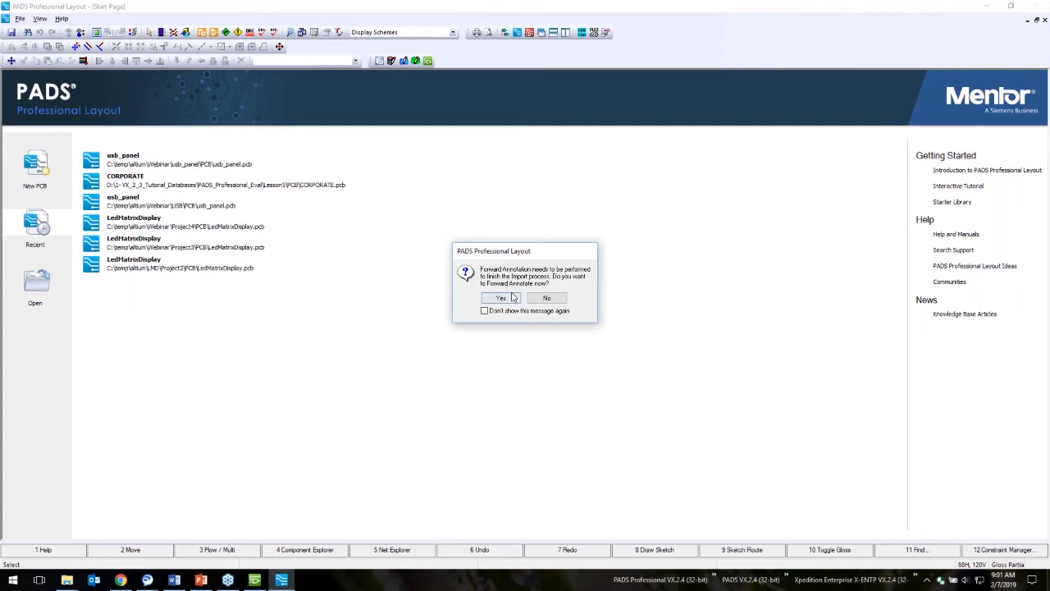
pyautogui.click(549, 301)
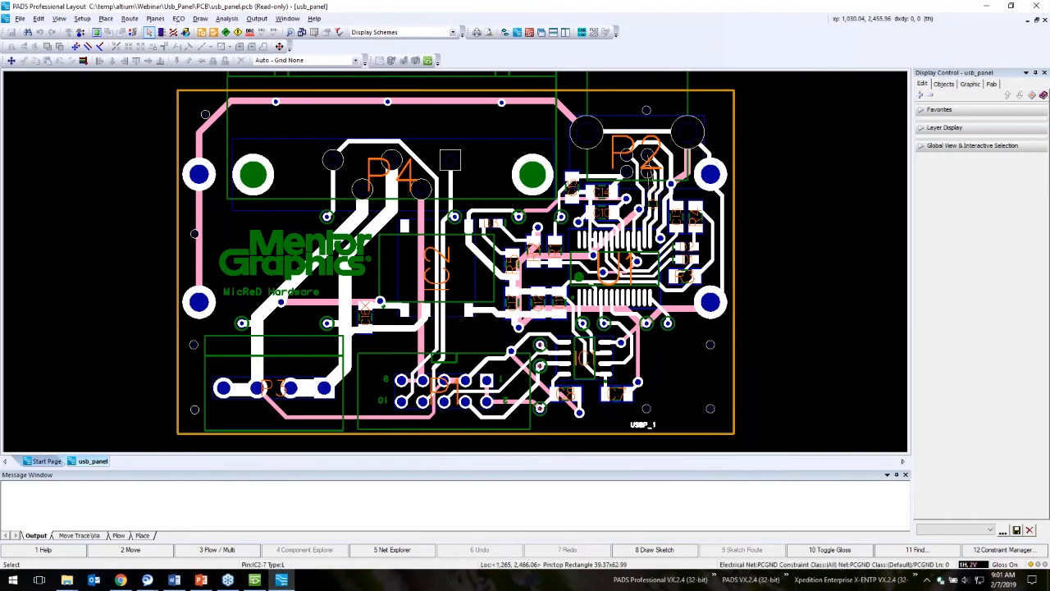
# Step: Review the final packaging stage on the PowerPoint Migration Flow slide and return to the schematic in PADS Designer
pyautogui.click(201, 580)
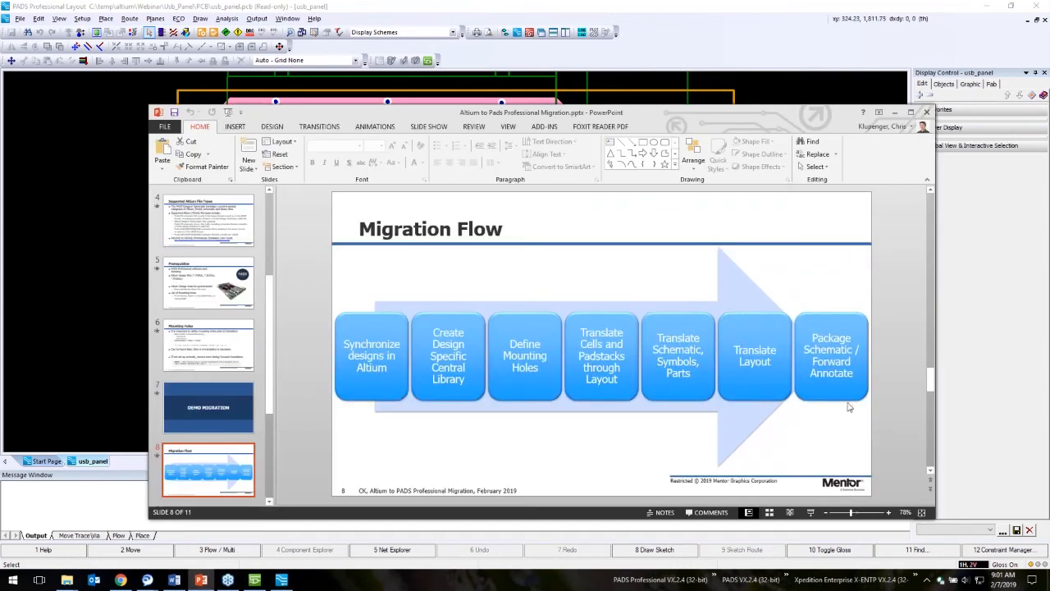
pyautogui.click(897, 113)
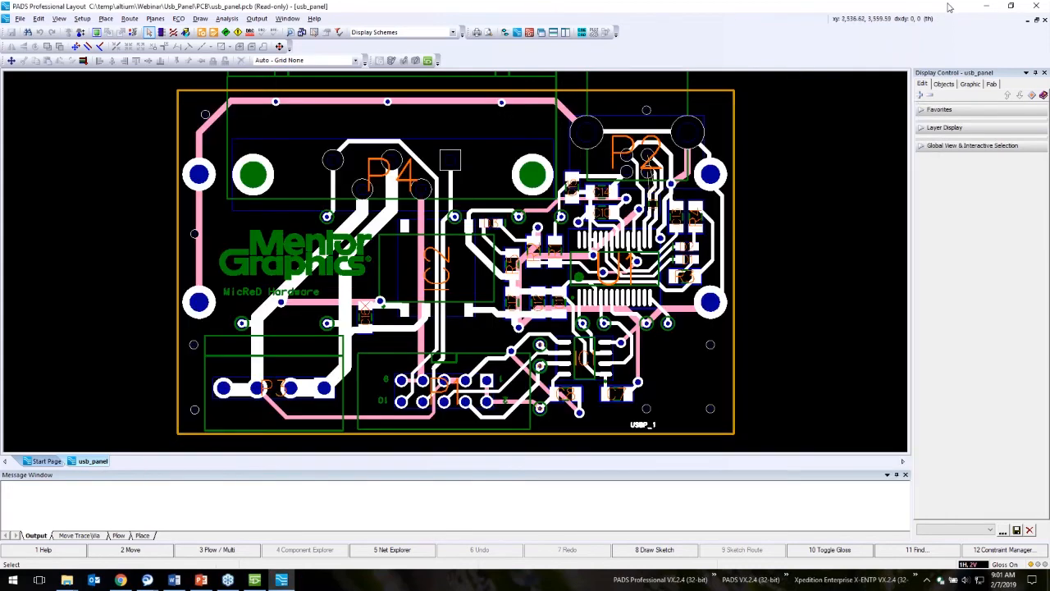
pyautogui.click(986, 6)
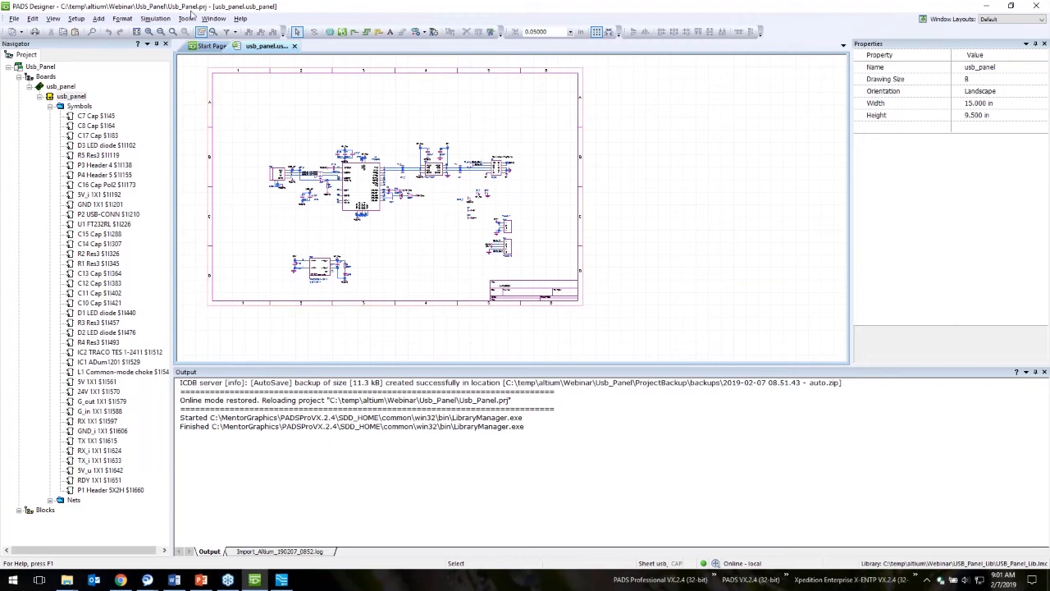
# Step: Package the Usb_Panel symbols with local data deleted and all local library data rebuilt
pyautogui.click(188, 19)
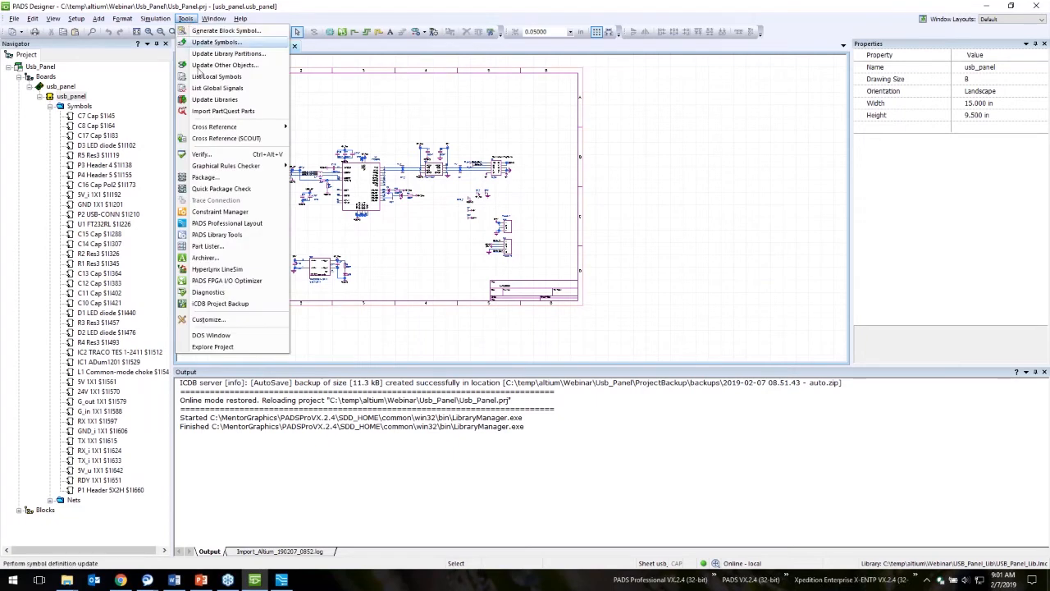
pyautogui.click(203, 177)
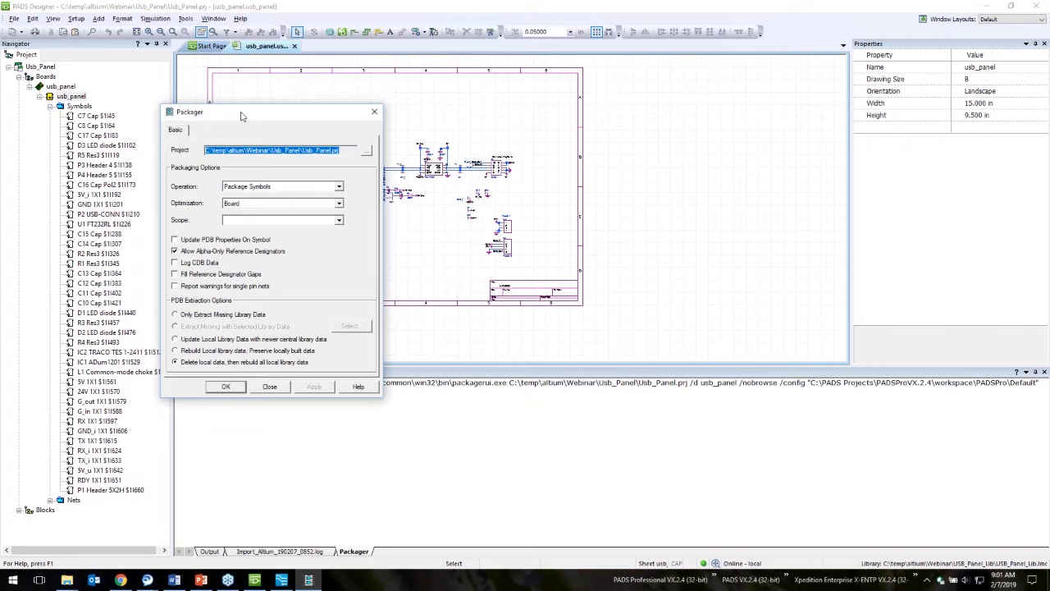
pyautogui.moveTo(241, 115); pyautogui.dragTo(198, 147)
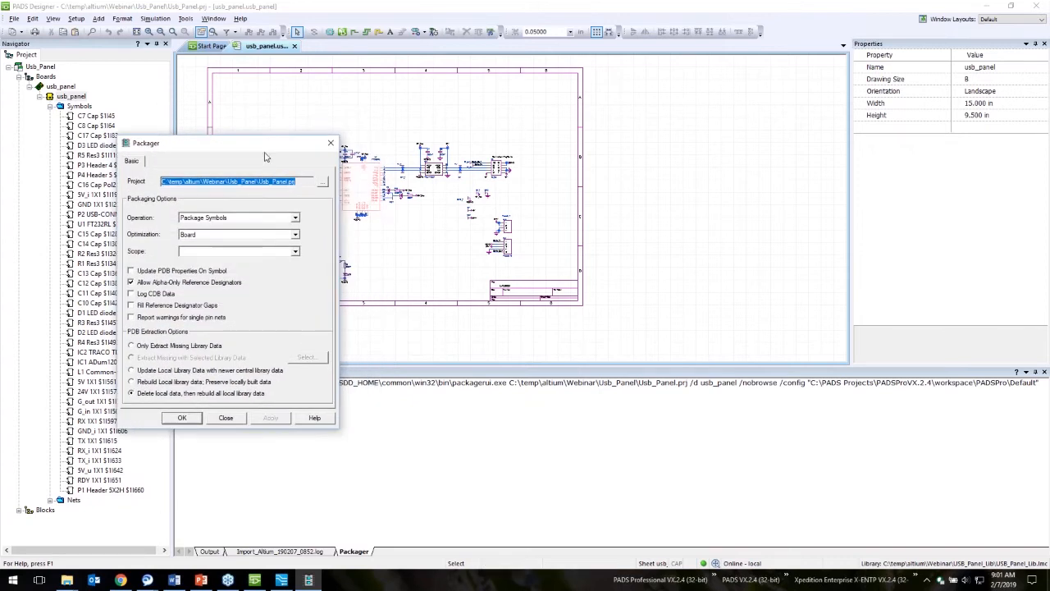
pyautogui.moveTo(241, 150); pyautogui.dragTo(294, 117)
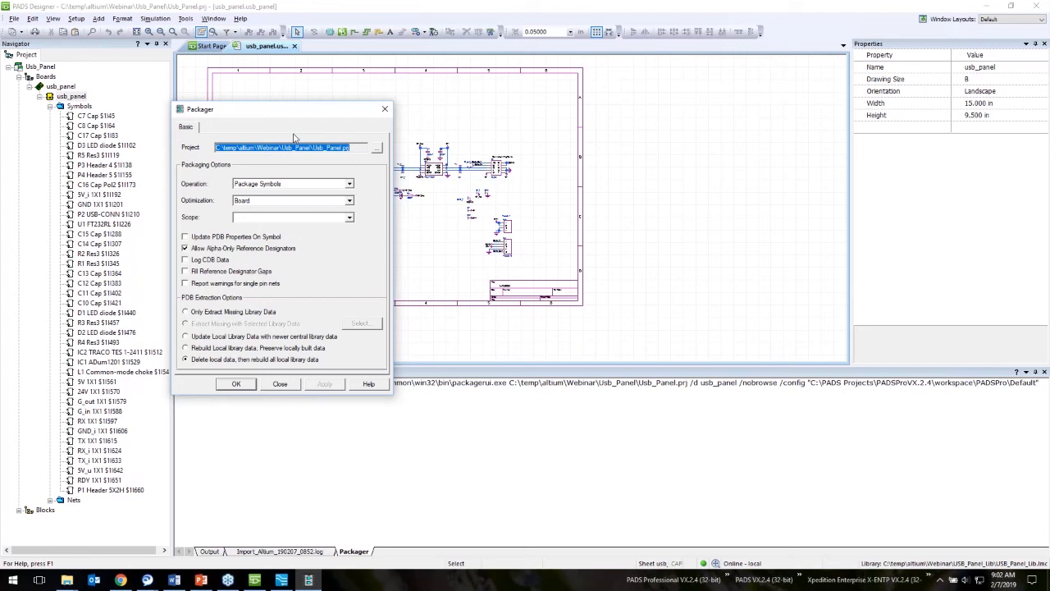
pyautogui.moveTo(306, 114); pyautogui.dragTo(286, 117)
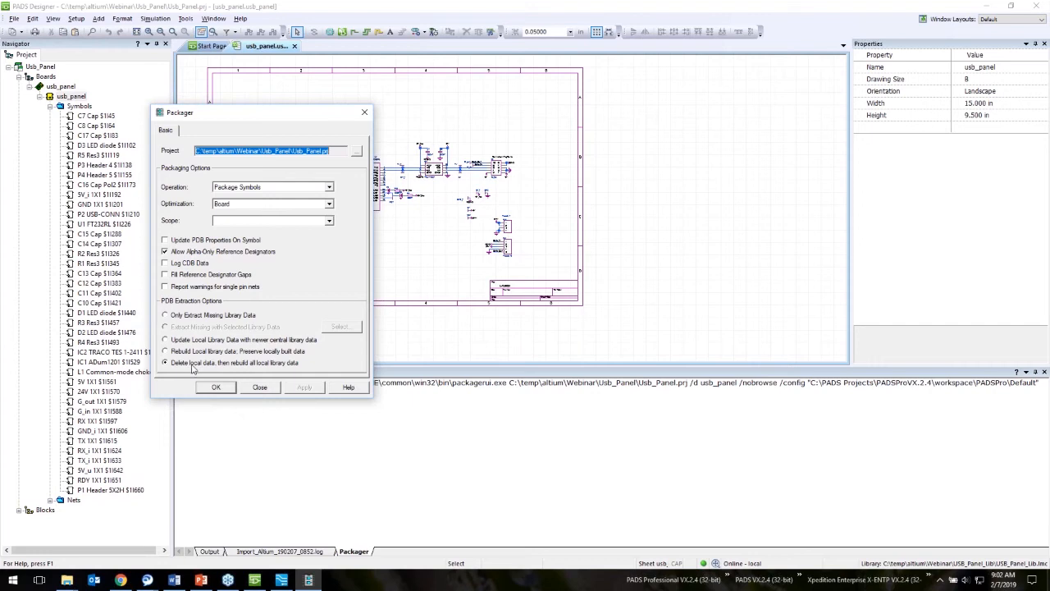
pyautogui.click(214, 389)
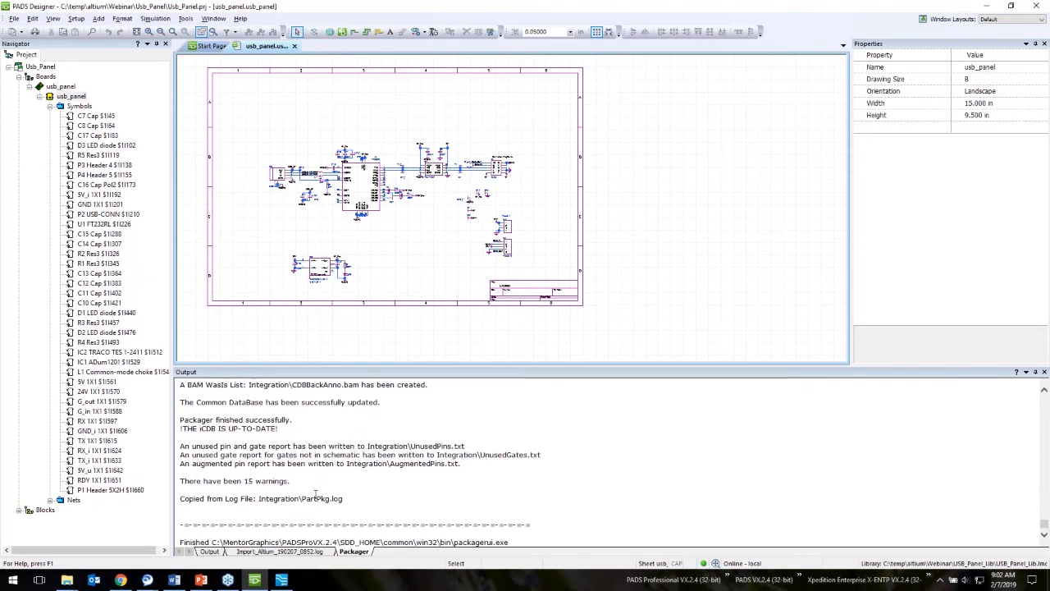
# Step: Examine the Packager warnings, locating symbol $1I345 on the schematic and checking its Value property
pyautogui.scroll(9, 336, 502)
pyautogui.scroll(5, 343, 504)
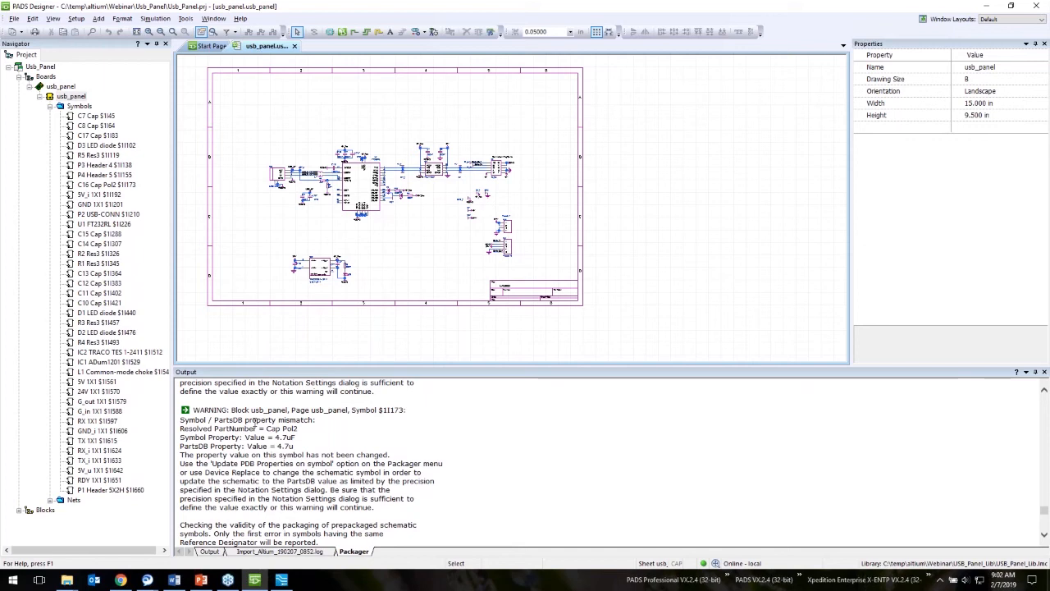
pyautogui.scroll(5, 265, 427)
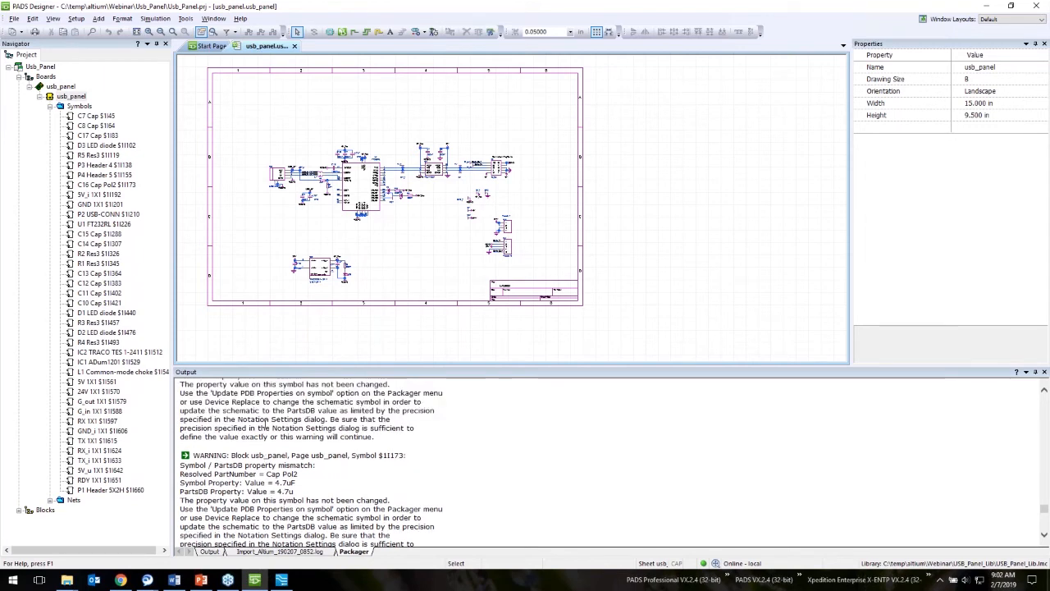
pyautogui.scroll(4, 269, 430)
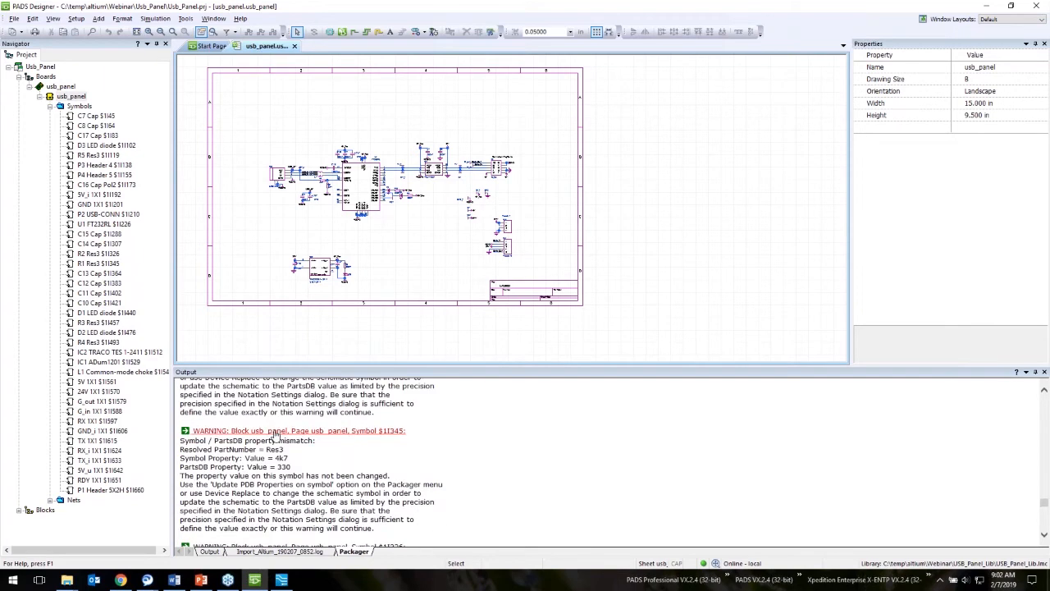
pyautogui.click(284, 435)
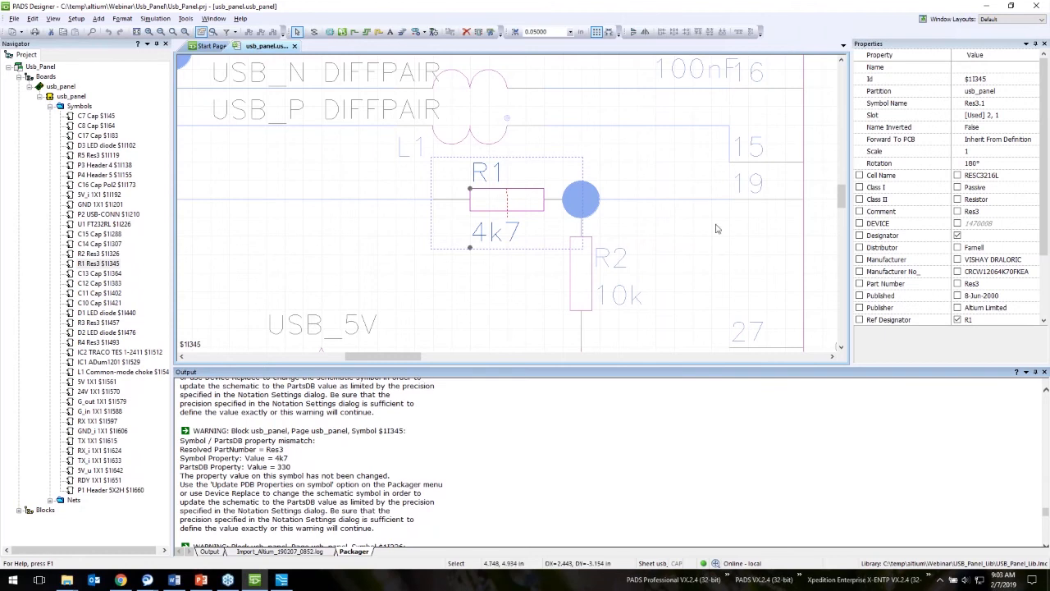
pyautogui.moveTo(1044, 234); pyautogui.dragTo(1044, 288)
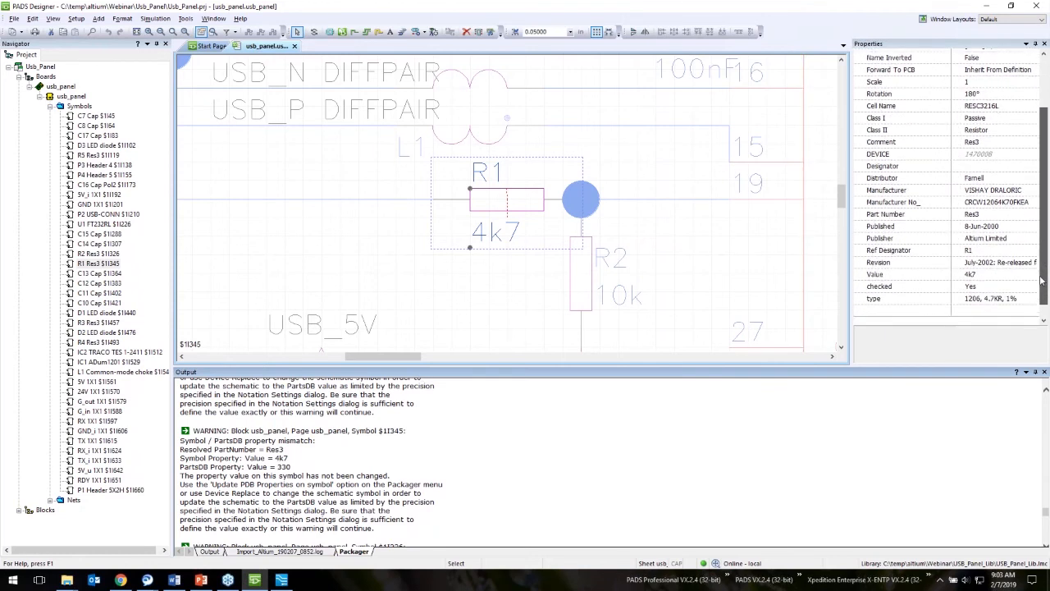
pyautogui.click(969, 274)
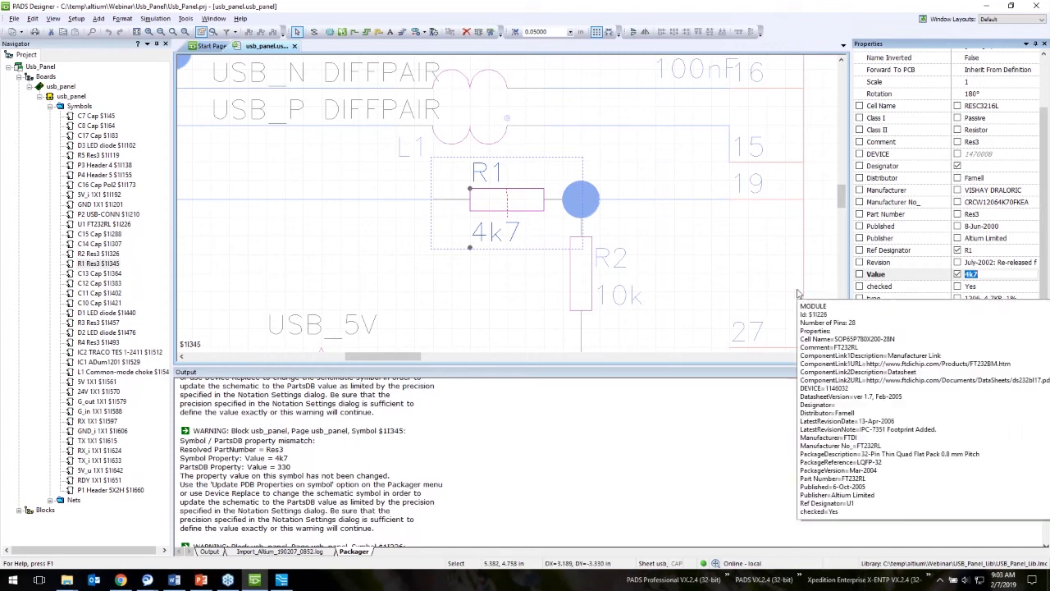
pyautogui.click(465, 410)
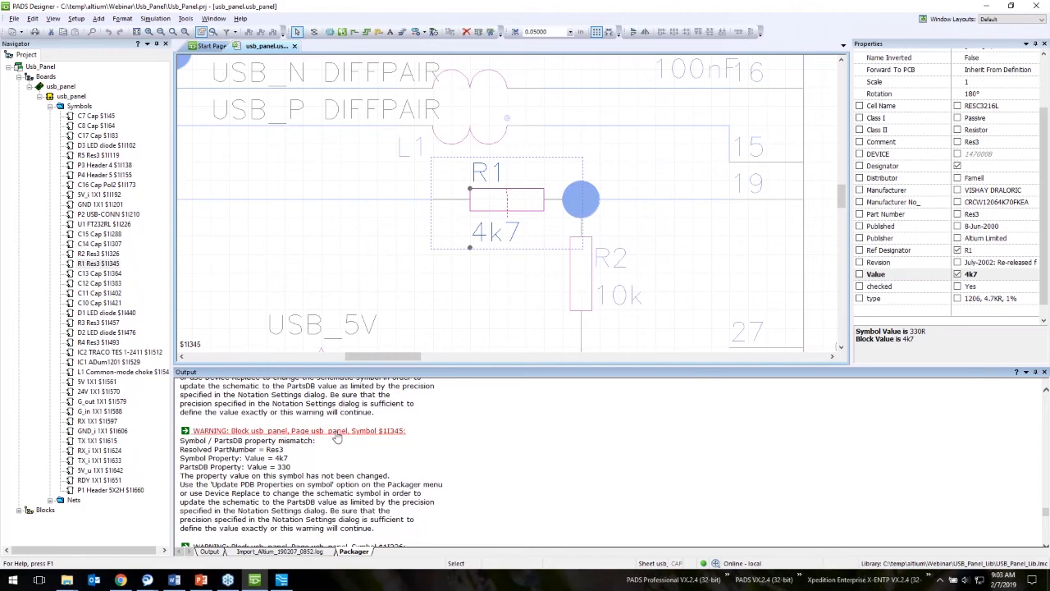
# Step: Compare the Res3 value mismatch warnings in the Packager log with resistor R1 and its surroundings on the schematic
pyautogui.scroll(3, 440, 439)
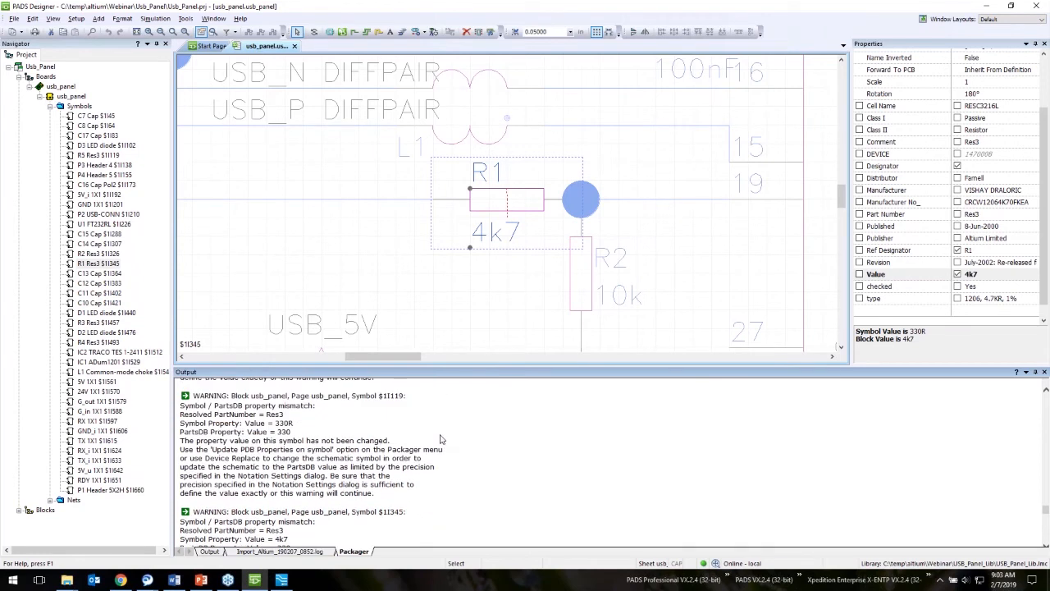
pyautogui.scroll(1, 440, 439)
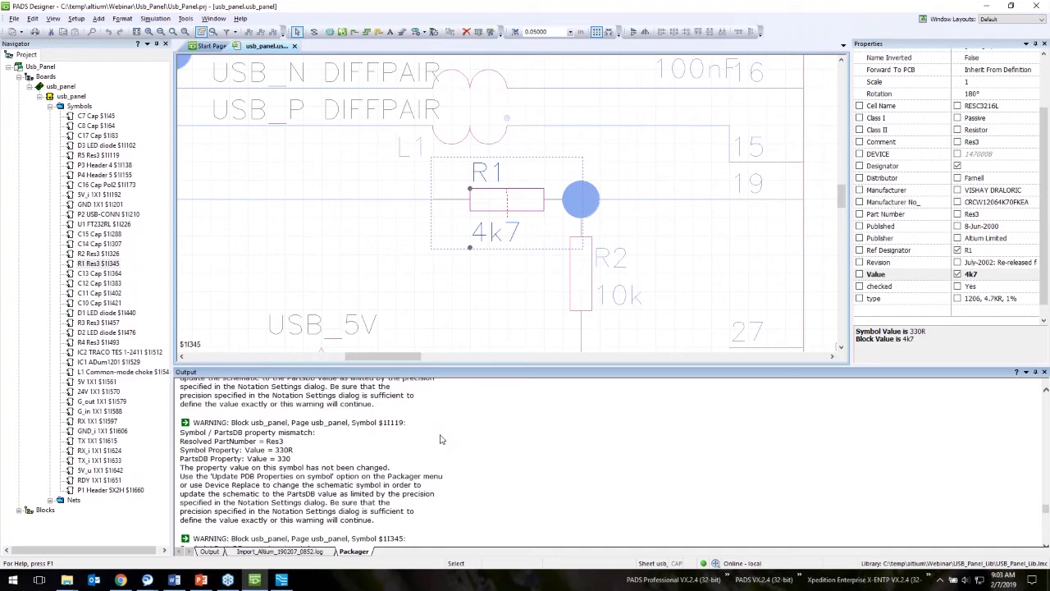
pyautogui.scroll(-2, 441, 439)
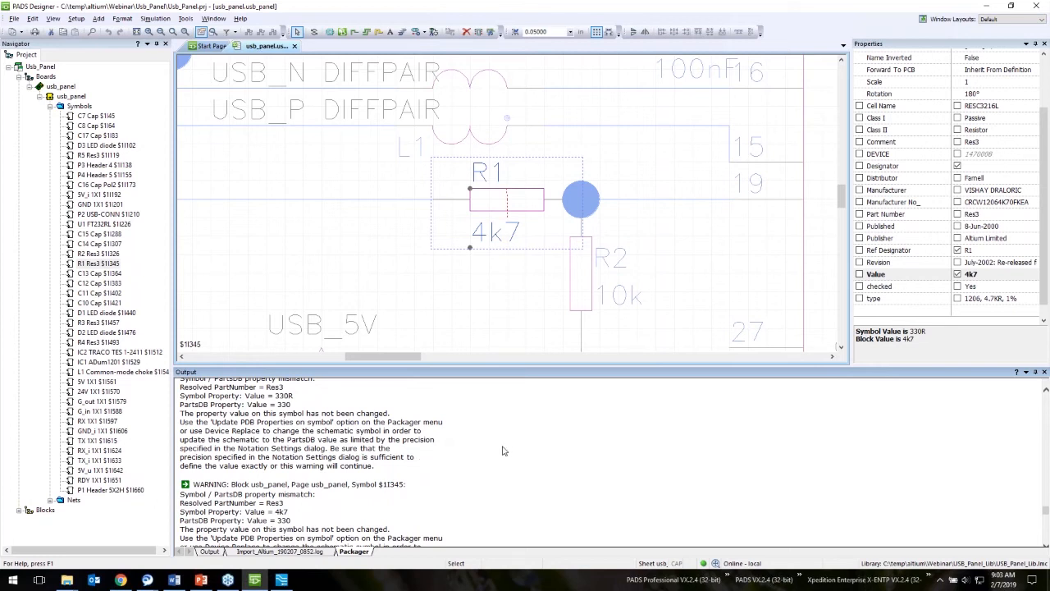
pyautogui.scroll(-2, 504, 451)
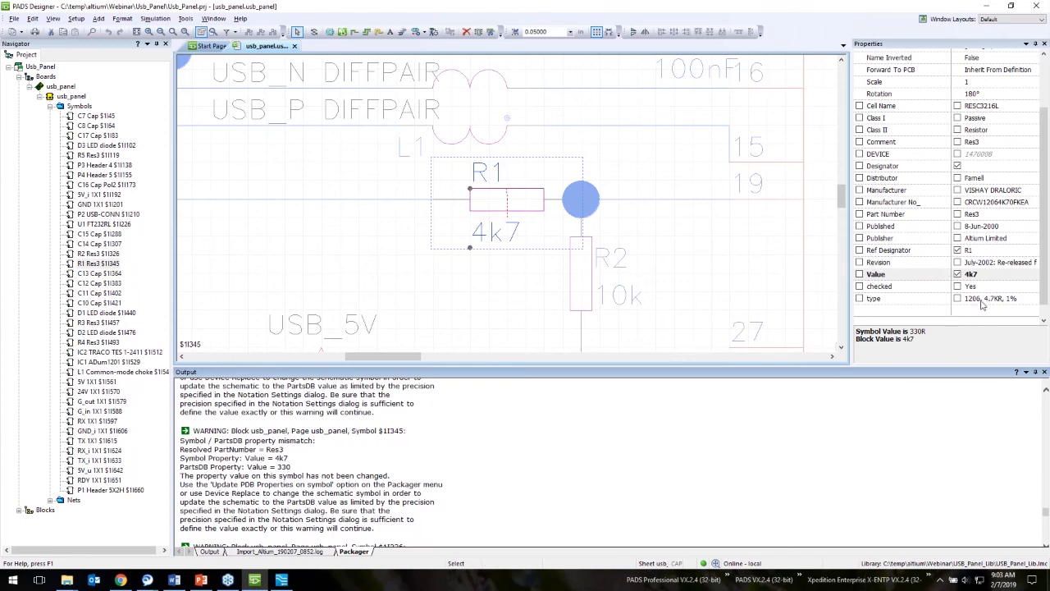
pyautogui.click(717, 279)
pyautogui.scroll(-5, 492, 251)
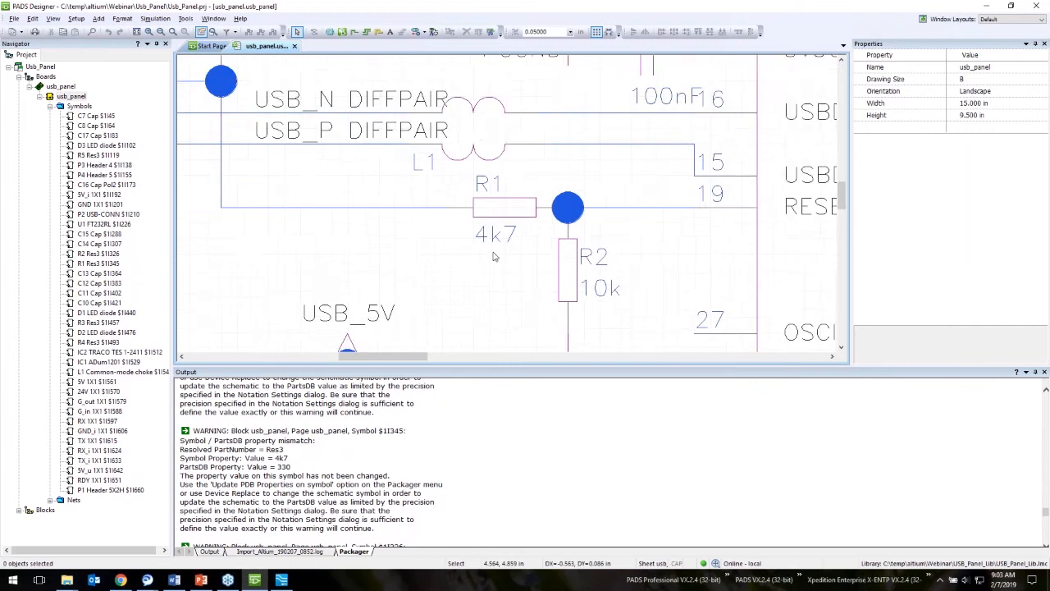
pyautogui.scroll(5, 405, 421)
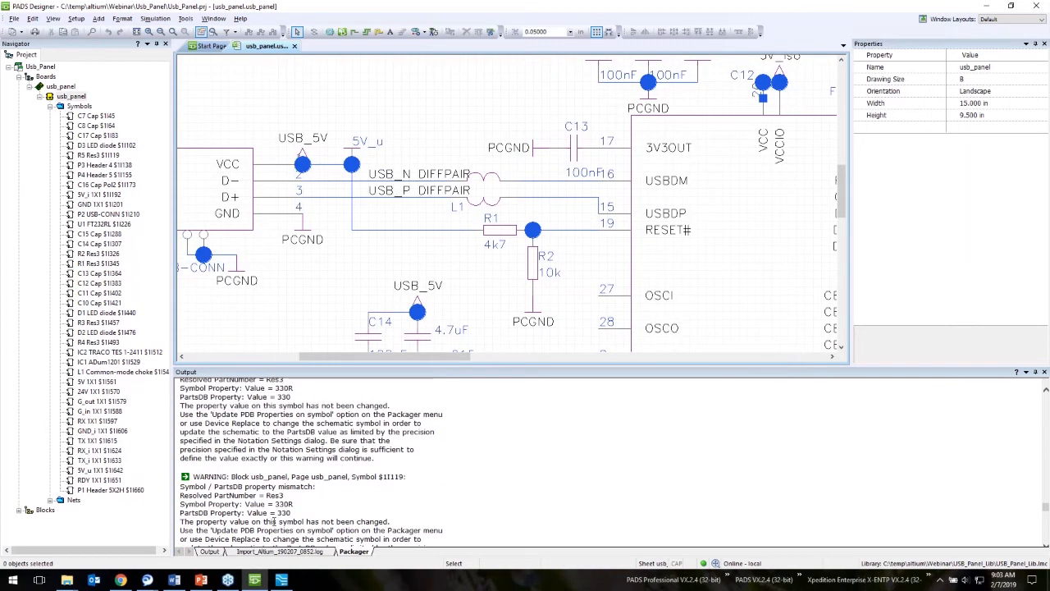
# Step: Switch to PADS Professional Layout and bring the whole usb_panel board into view
pyautogui.scroll(6, 277, 487)
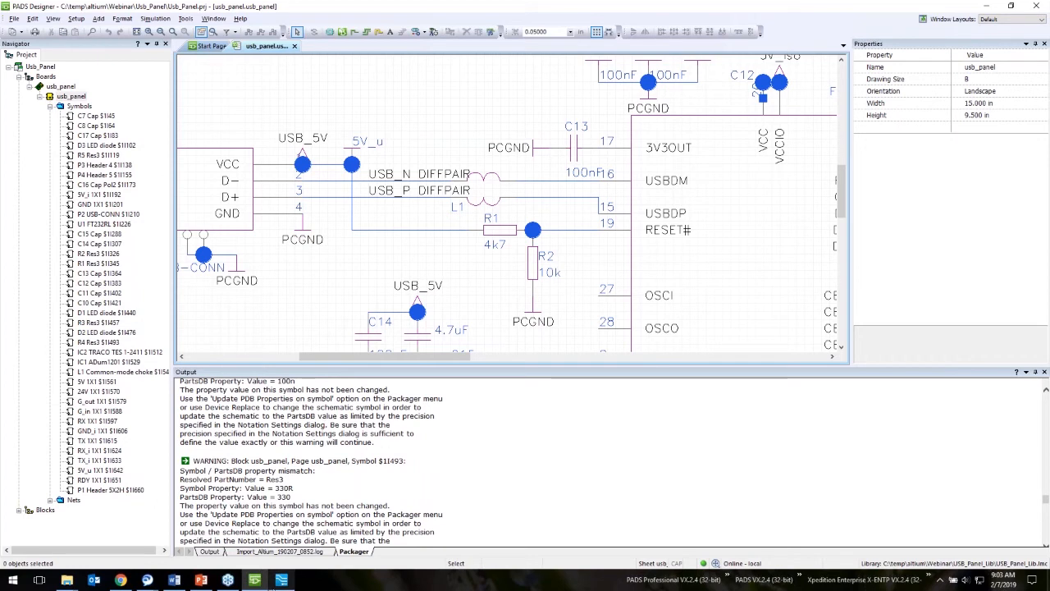
pyautogui.moveTo(283, 583)
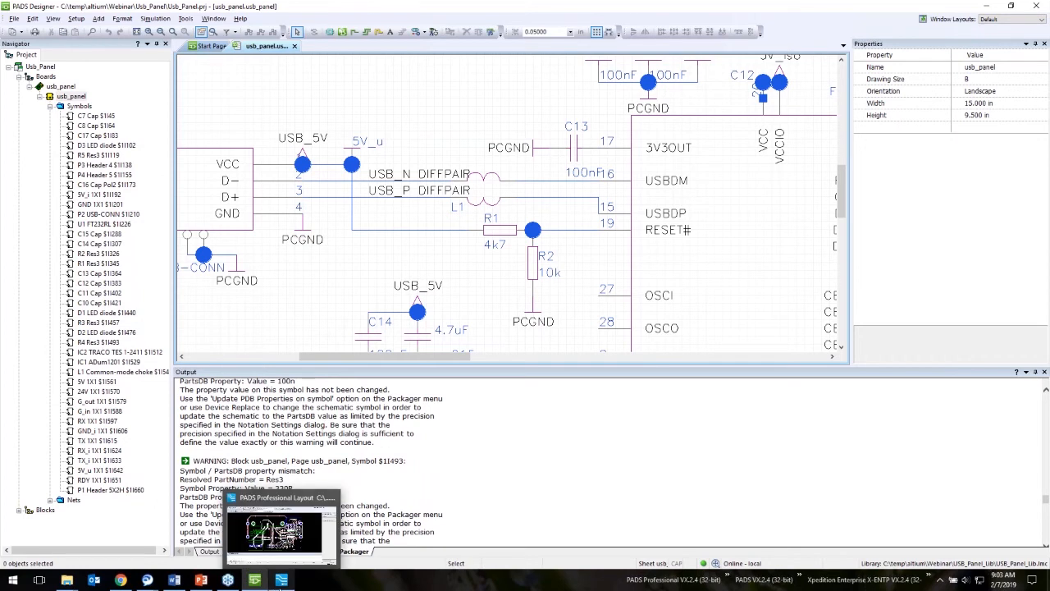
pyautogui.click(283, 582)
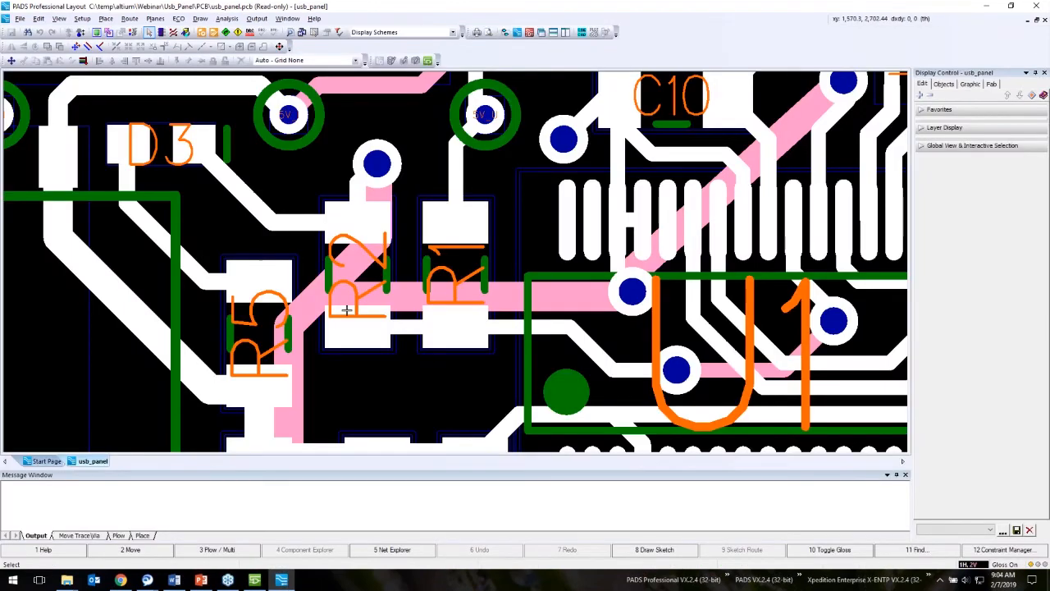
pyautogui.scroll(2, 208, 358)
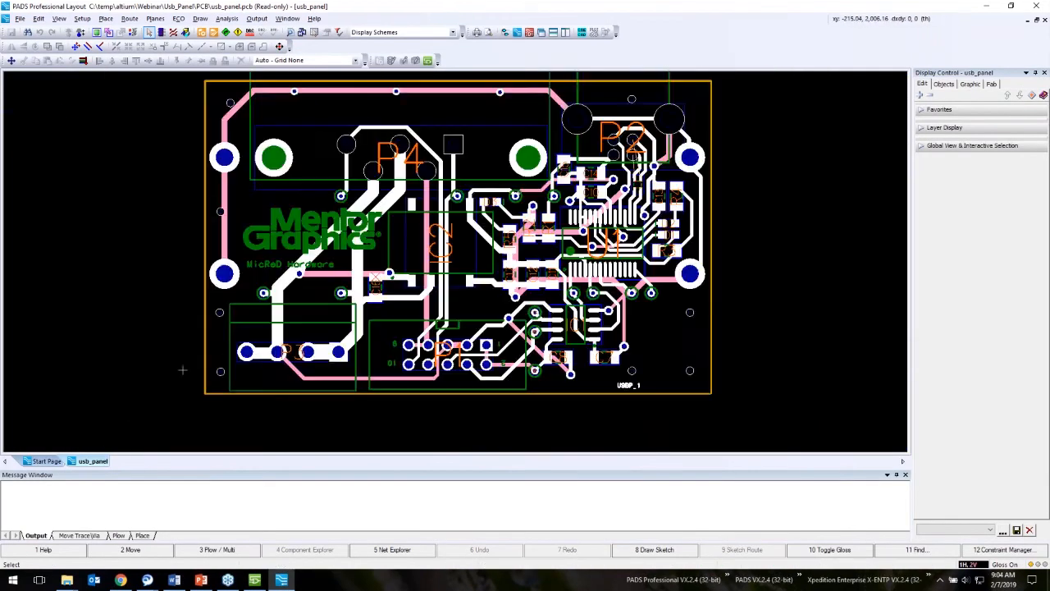
pyautogui.scroll(-1, 208, 358)
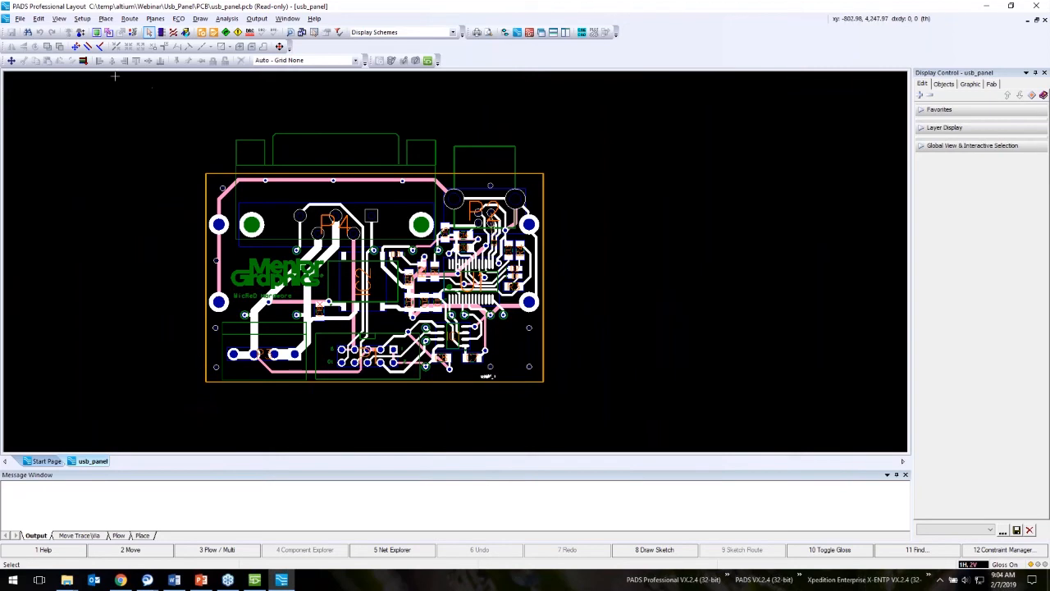
# Step: Run forward annotation from Project Integration with removal of floating traces, vias and hangers turned off, then close the dialog
pyautogui.click(81, 23)
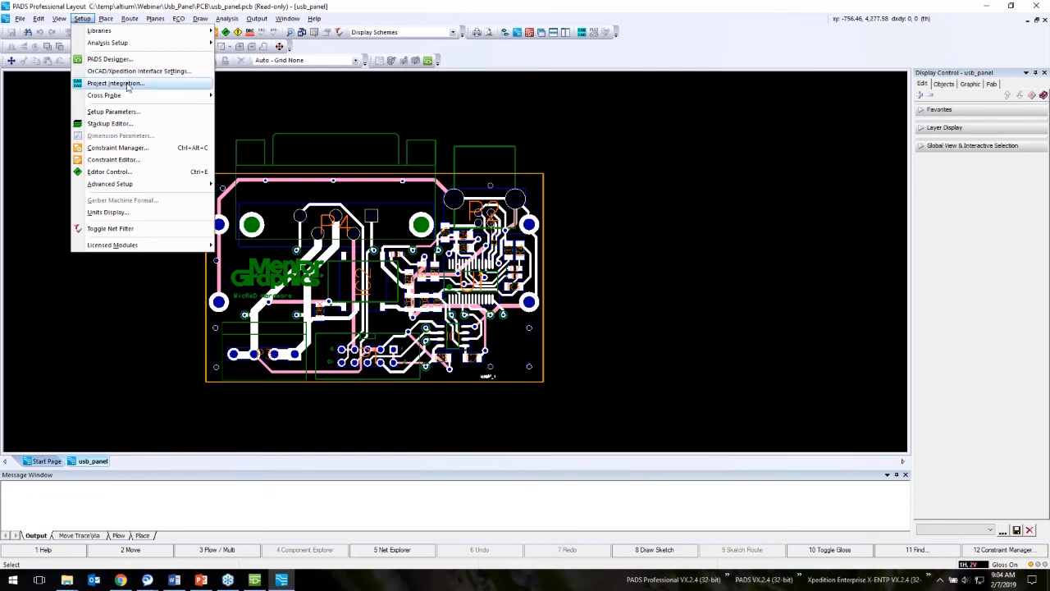
pyautogui.click(127, 84)
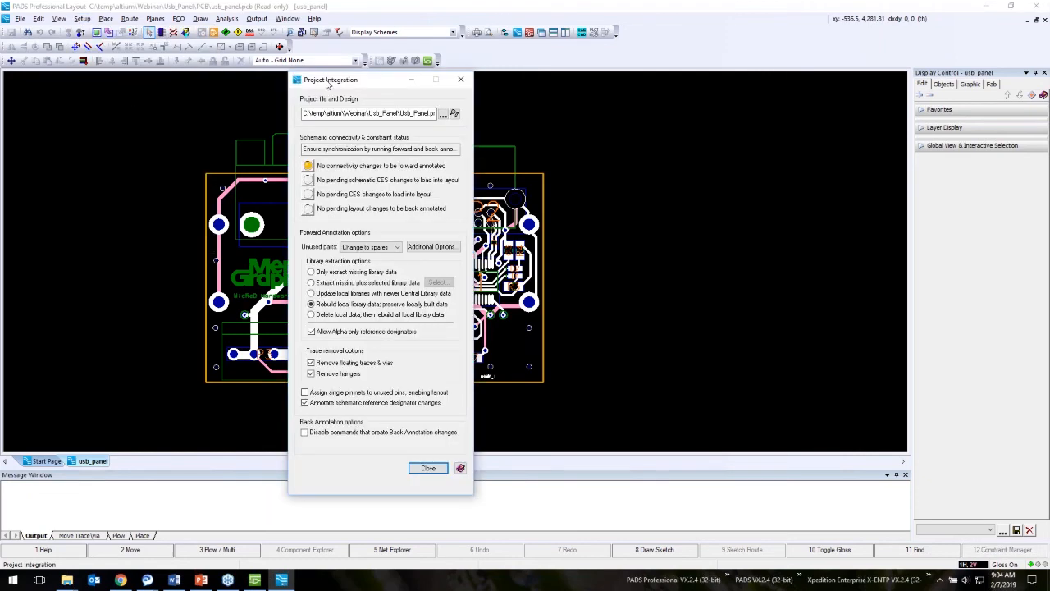
pyautogui.moveTo(325, 84); pyautogui.dragTo(282, 86)
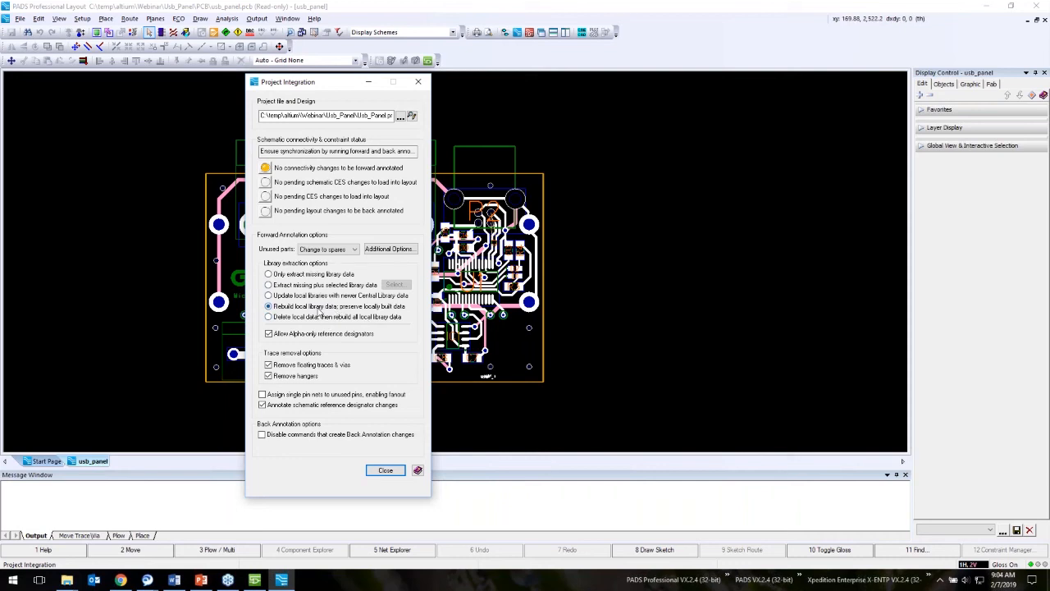
pyautogui.click(268, 366)
pyautogui.click(269, 376)
pyautogui.click(266, 168)
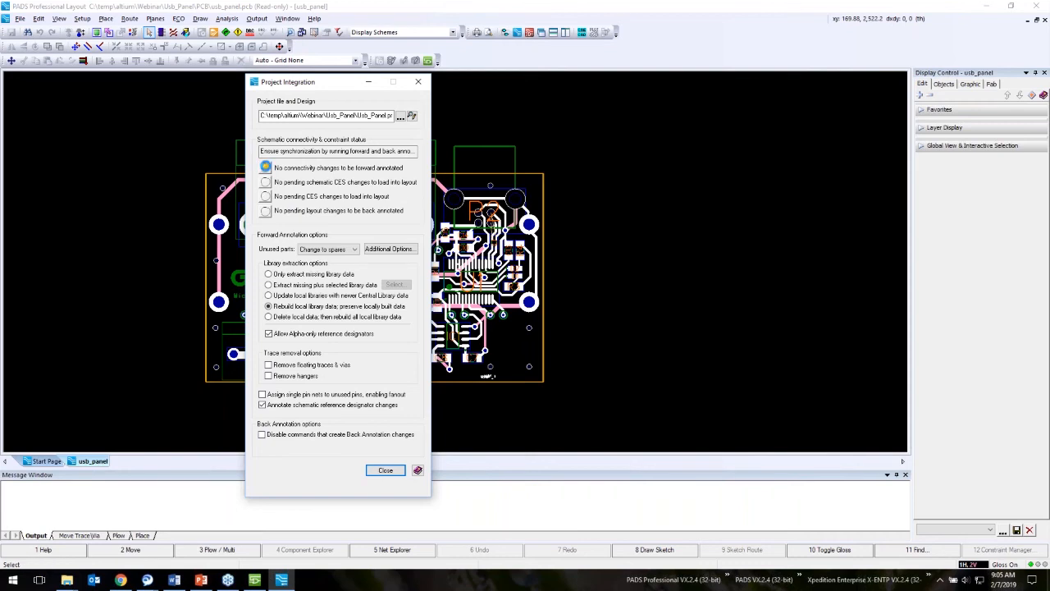
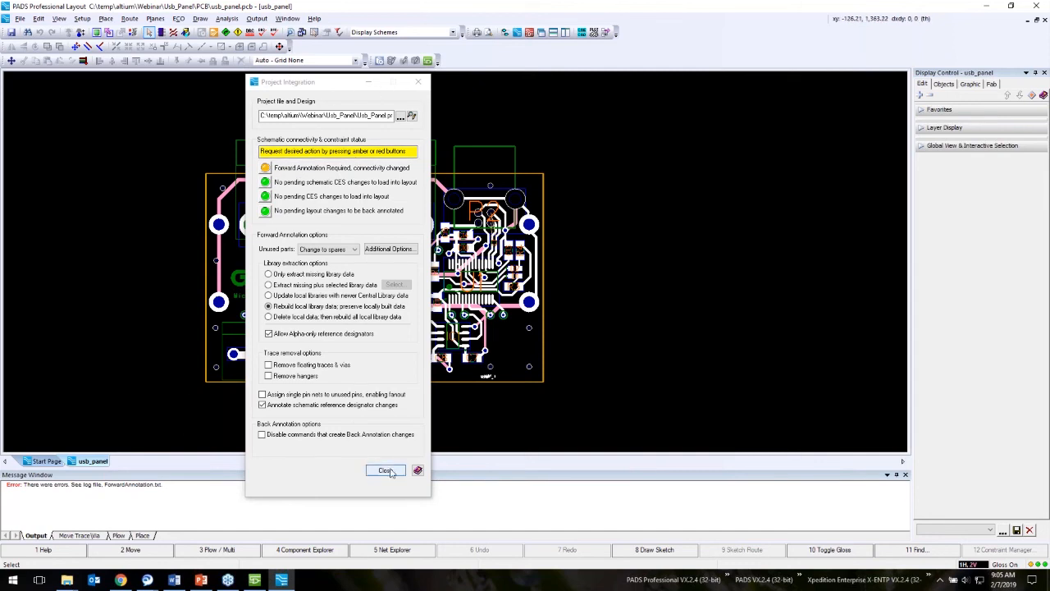
pyautogui.click(385, 470)
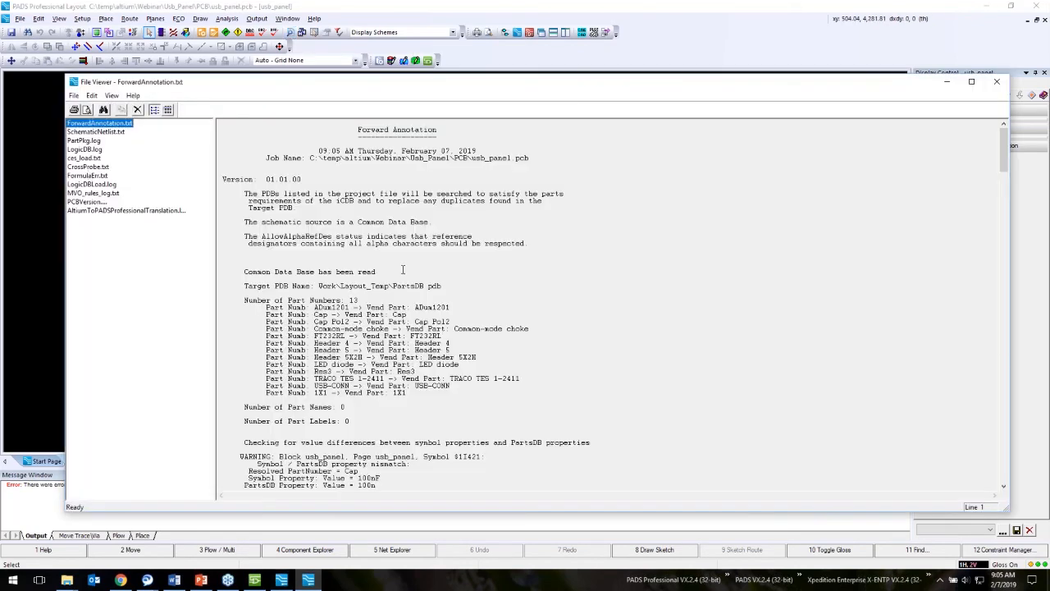
# Step: Review the cell errors at the end of ForwardAnnotation.txt, marking the affected header part numbers, and minimise the file viewer
pyautogui.click(403, 270)
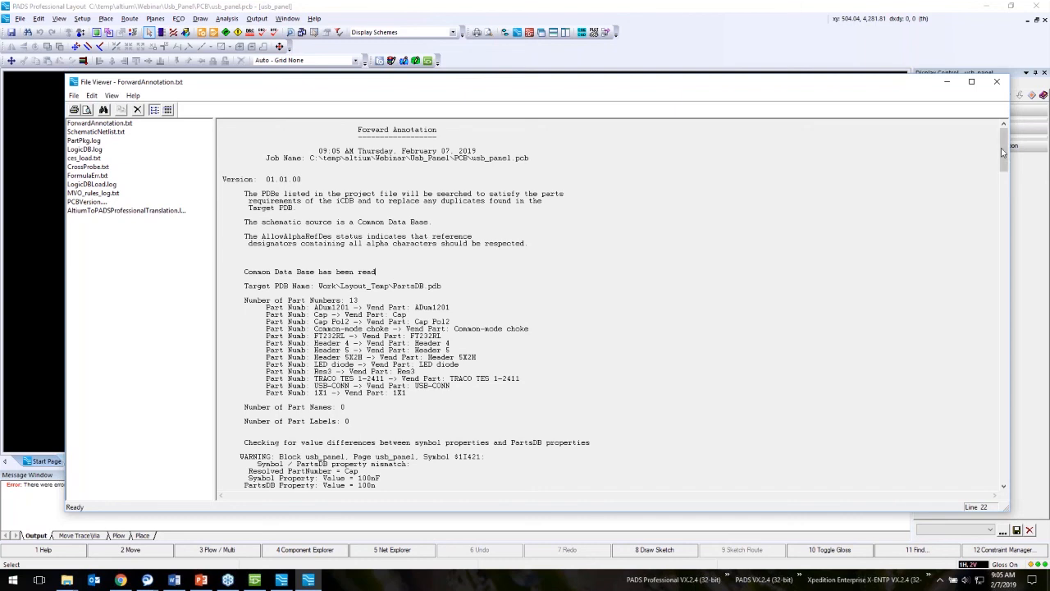
pyautogui.moveTo(1002, 152); pyautogui.dragTo(996, 472)
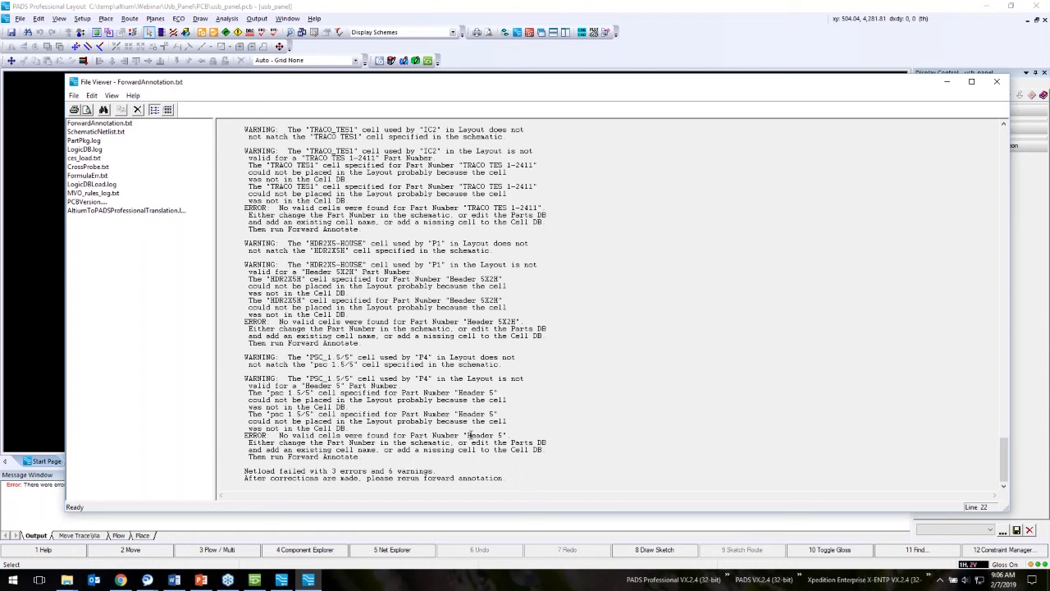
pyautogui.moveTo(499, 435); pyautogui.dragTo(469, 436)
pyautogui.scroll(1, 421, 431)
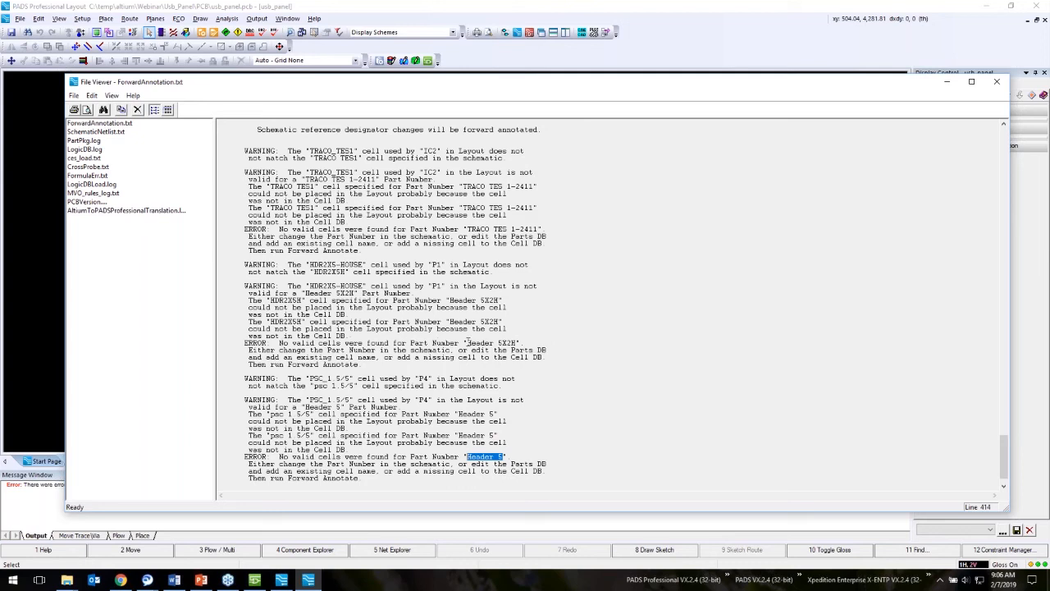
pyautogui.moveTo(466, 343); pyautogui.dragTo(514, 344)
pyautogui.scroll(1, 465, 309)
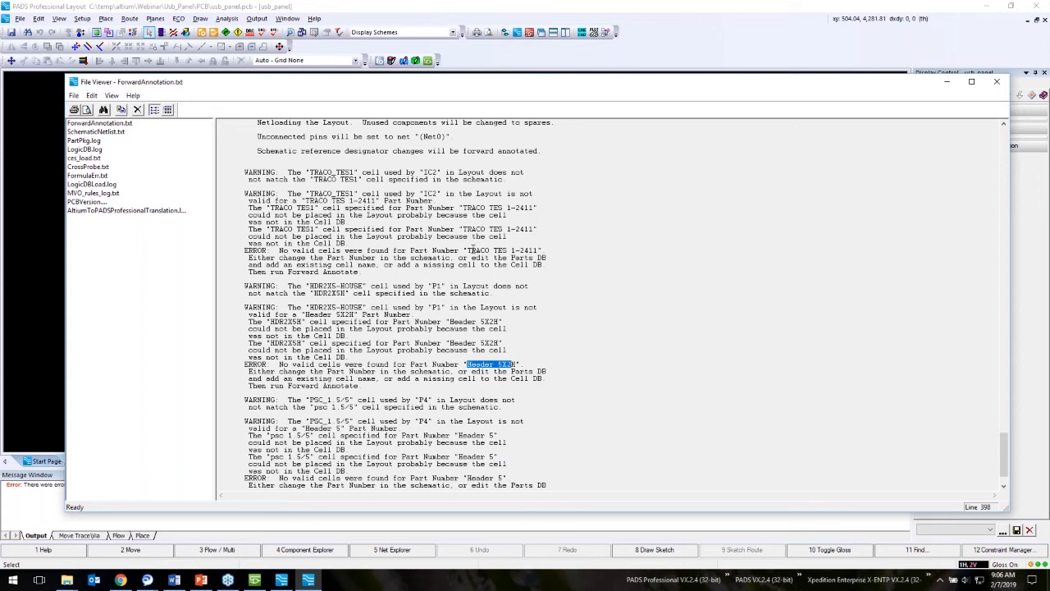
pyautogui.click(950, 84)
# Step: Open the USB_Panel_Lib central library in PADS Library Manager and list the parts in the usb_panel partition
pyautogui.click(82, 19)
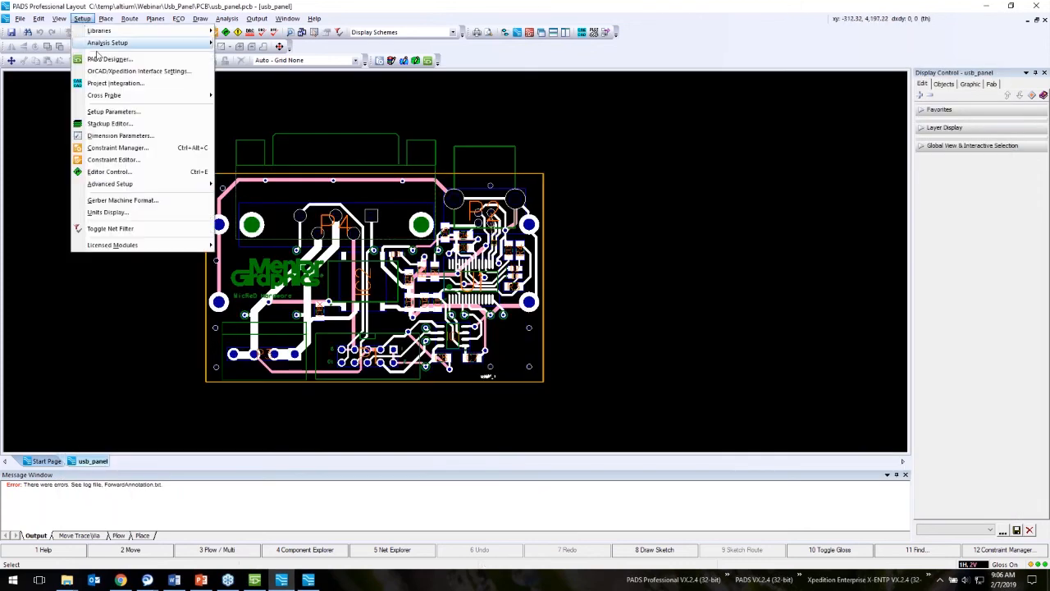
pyautogui.moveTo(151, 37)
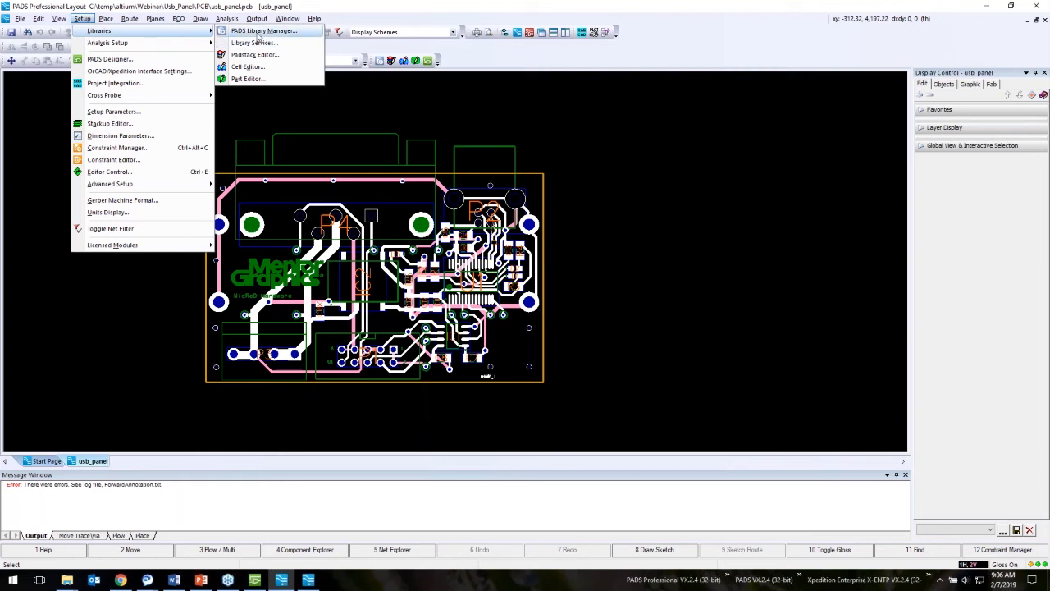
pyautogui.click(247, 32)
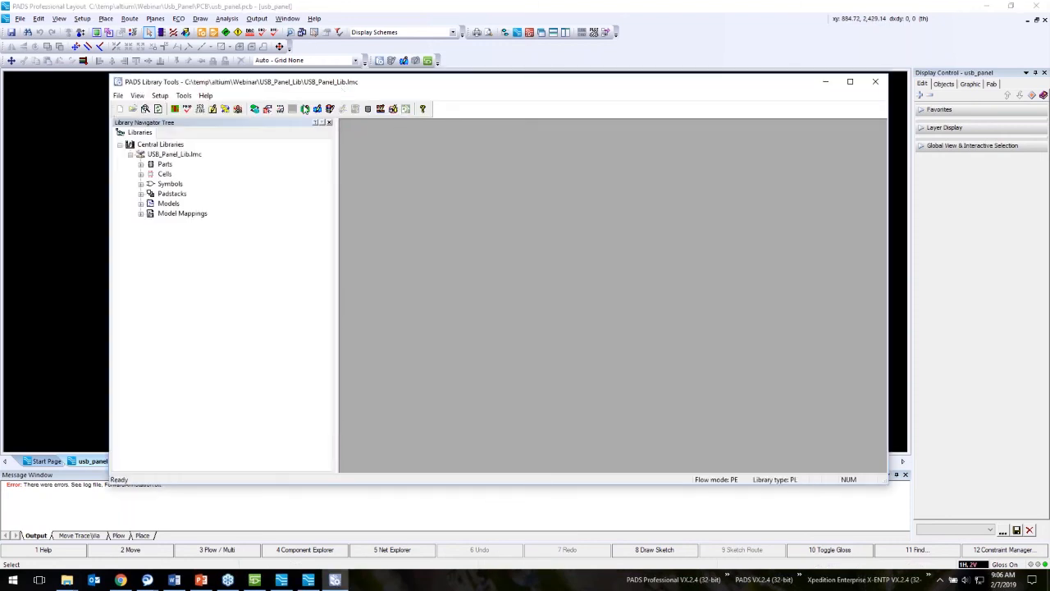
pyautogui.click(141, 164)
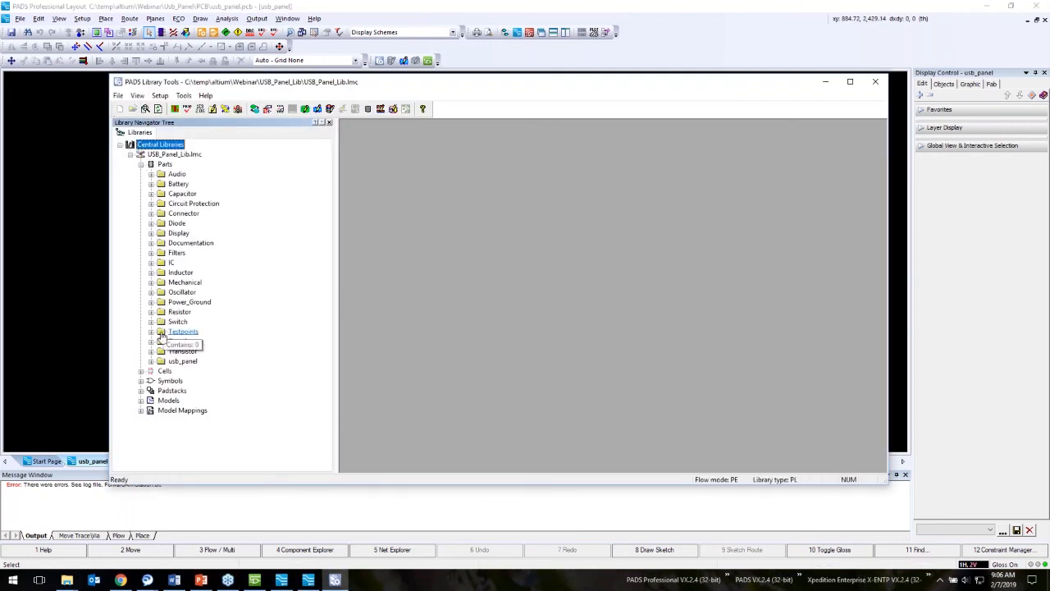
pyautogui.click(151, 361)
pyautogui.scroll(-3, 273, 341)
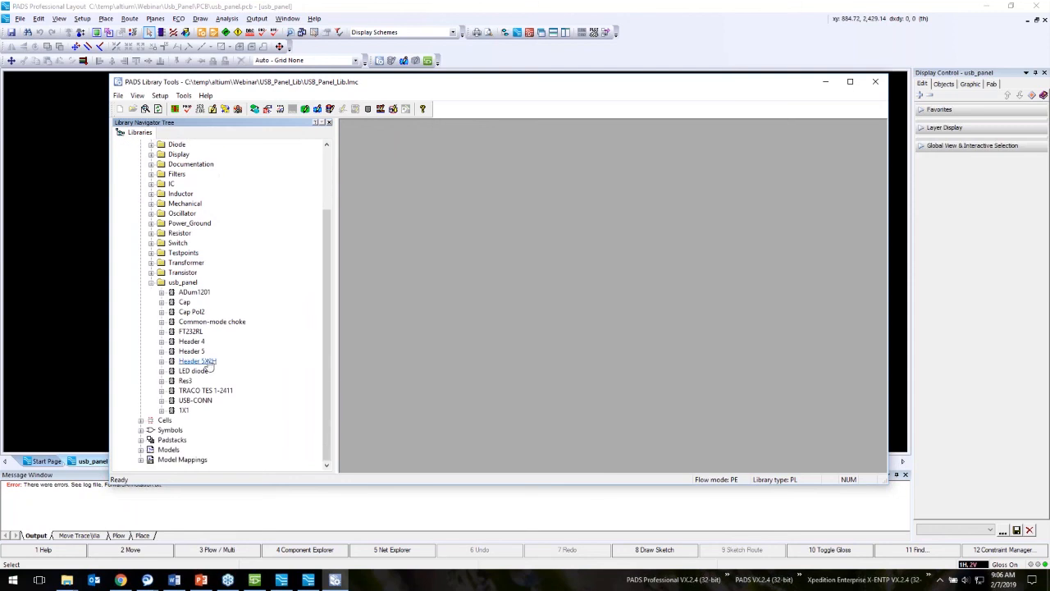
# Step: Check the associated symbols and cells of the TRACO TES 1-2411 part
pyautogui.click(162, 390)
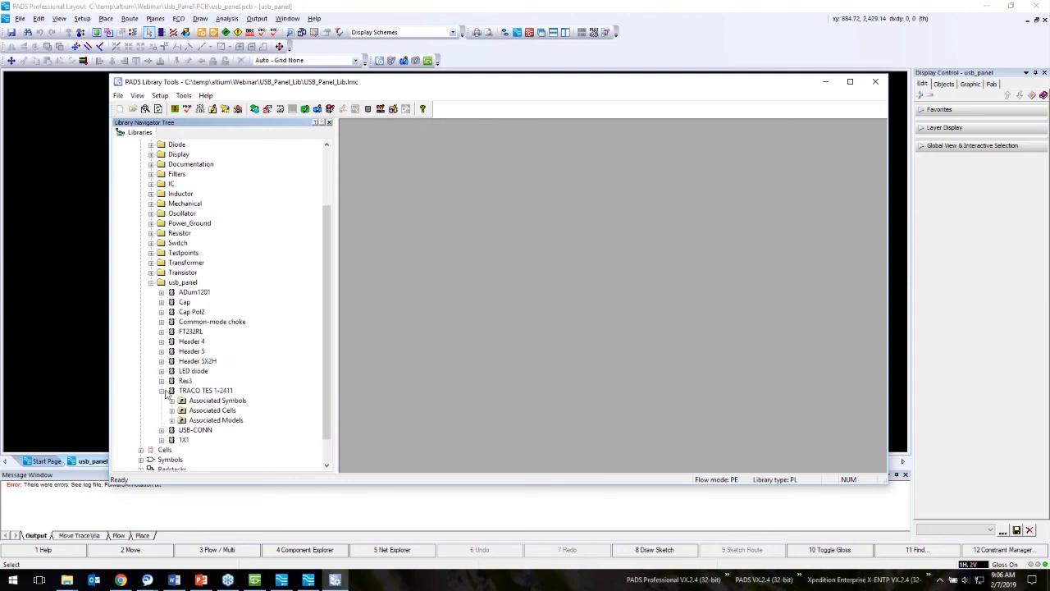
pyautogui.scroll(-1, 187, 384)
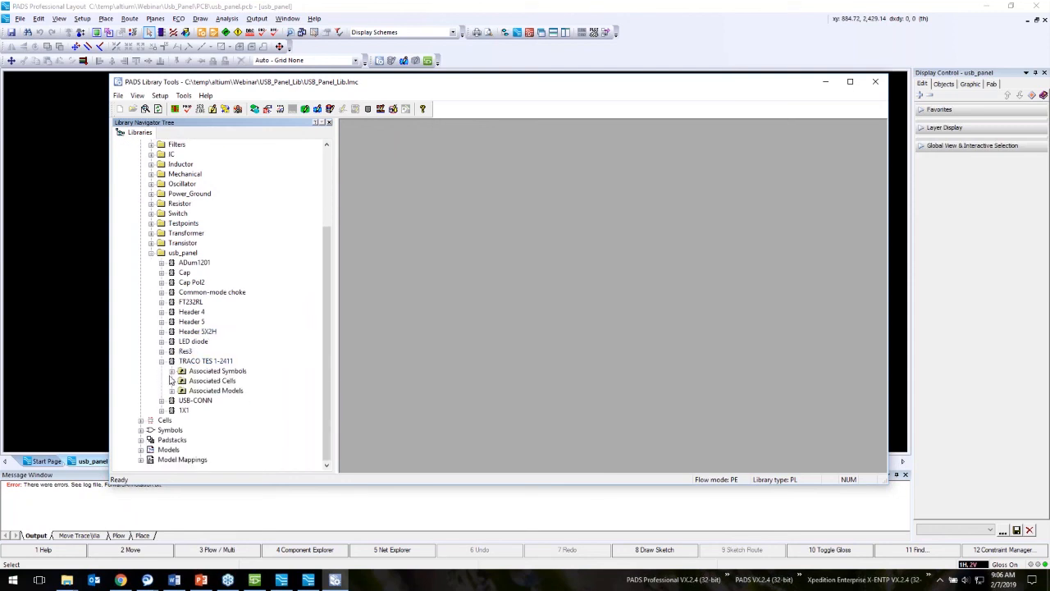
pyautogui.click(171, 371)
pyautogui.click(171, 392)
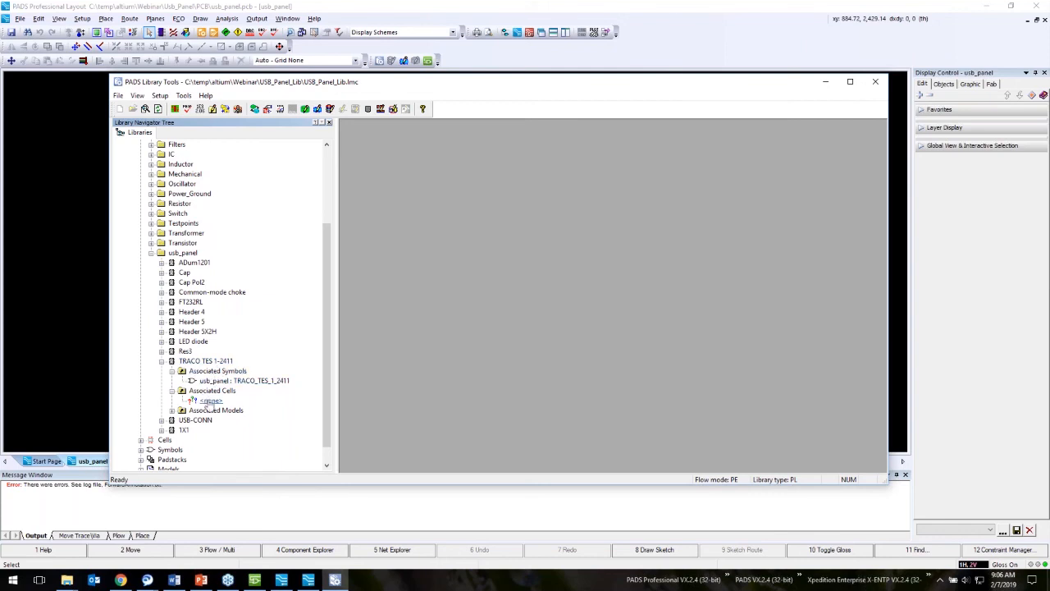
# Step: Open the pin mapping of the TRACO TES 1-2411 part and check its top package cell name
pyautogui.doubleClick(203, 362)
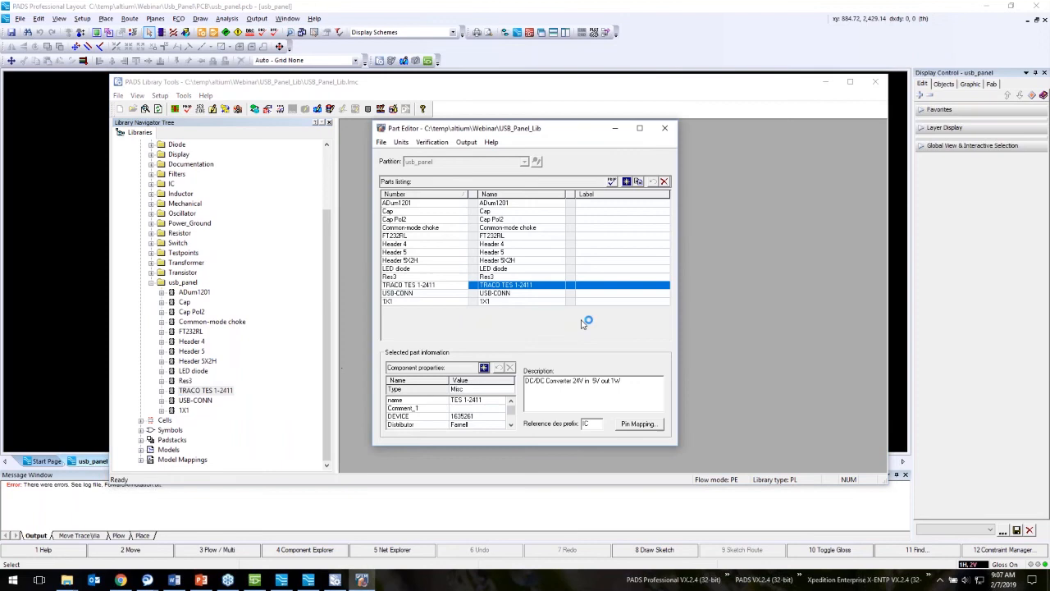
pyautogui.click(641, 424)
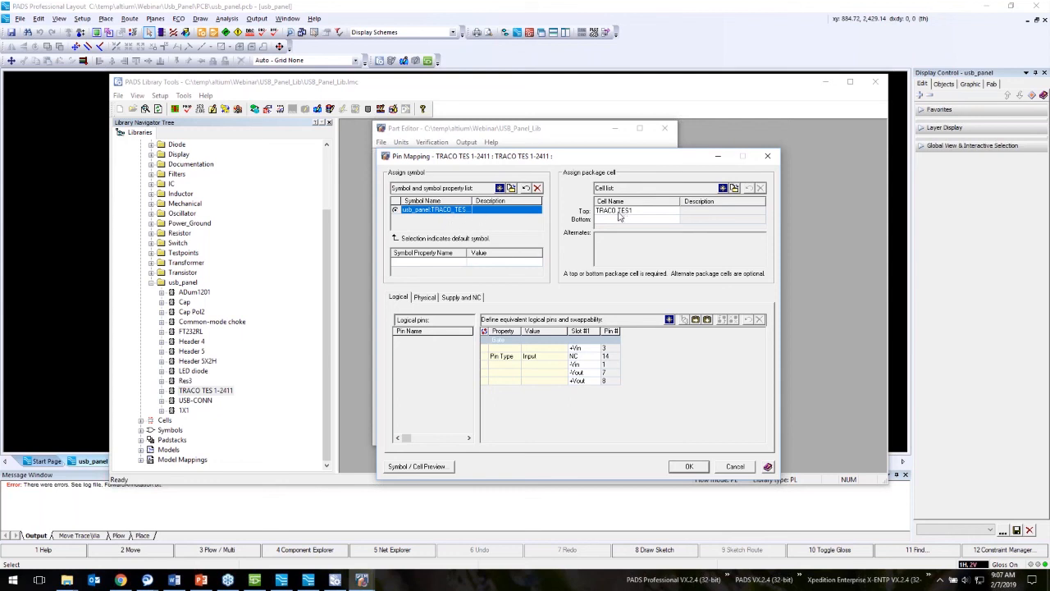
pyautogui.click(658, 212)
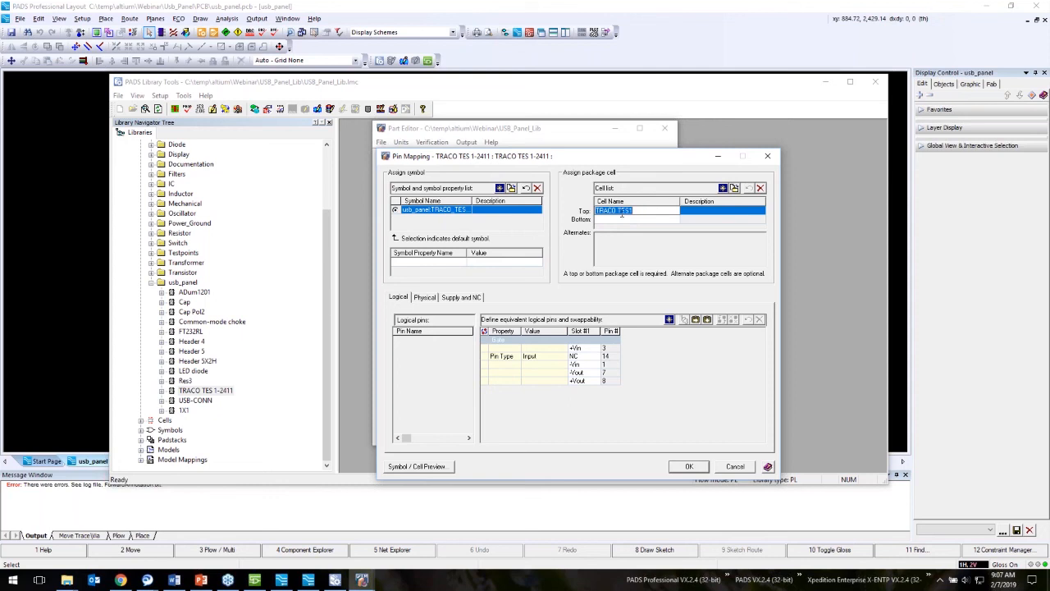
pyautogui.click(622, 212)
# Step: Examine the cell names in the library's Board1 cell partition for comparison with the part's assigned cell
pyautogui.click(329, 294)
pyautogui.click(141, 420)
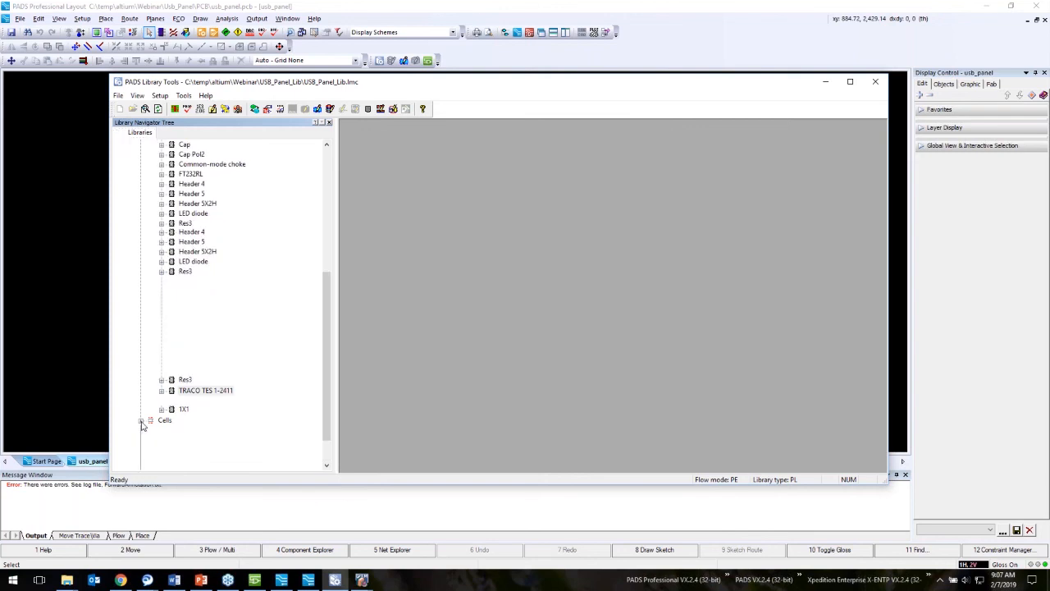
pyautogui.scroll(-2, 280, 369)
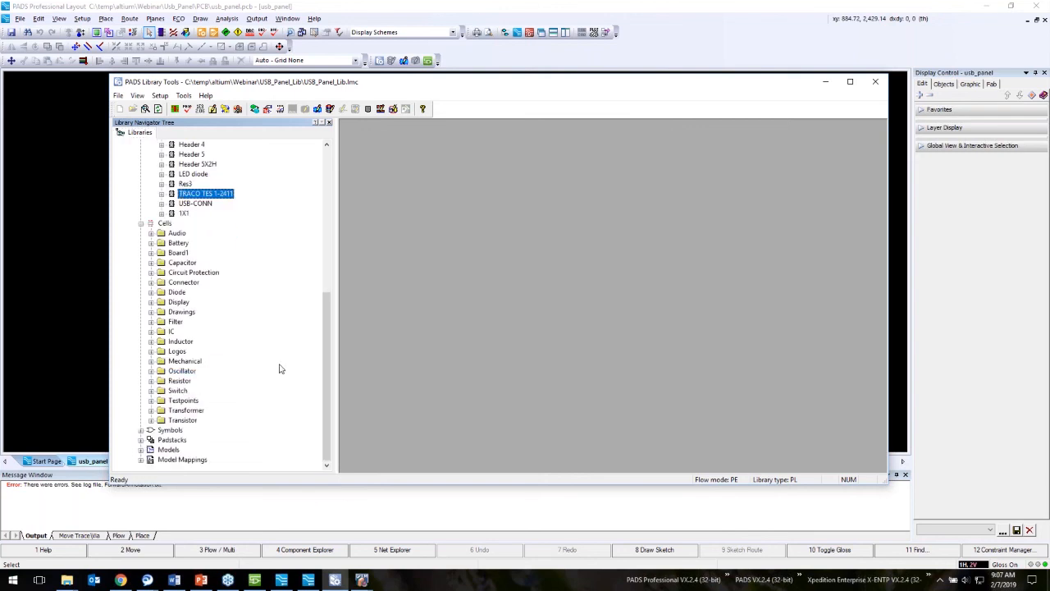
pyautogui.click(152, 253)
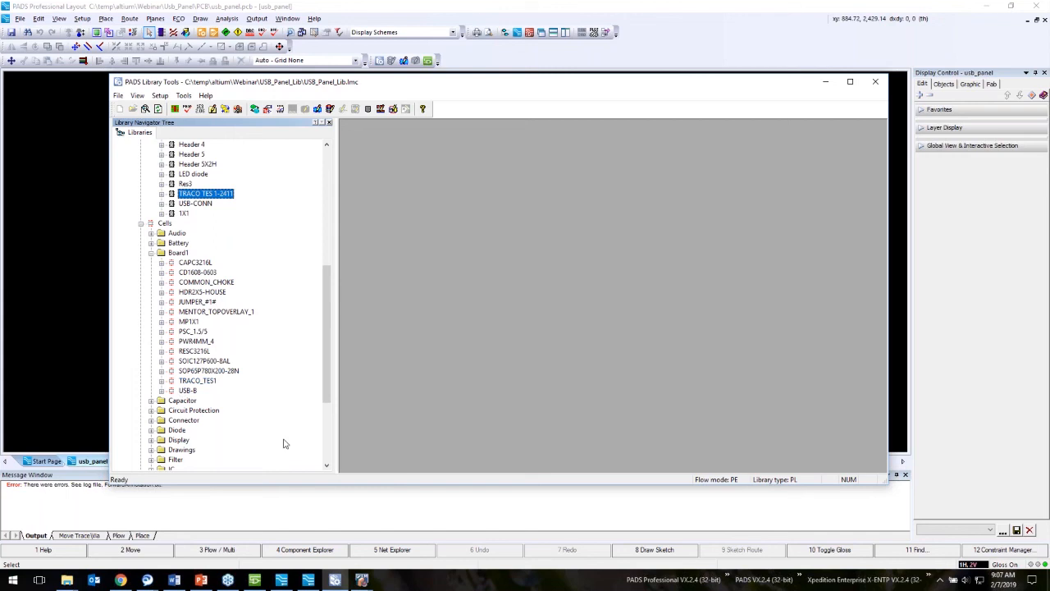
# Step: Return to the TRACO TES 1-2411 pin mapping and import the TRACO_TES1 cell from the central library as its top cell
pyautogui.click(361, 580)
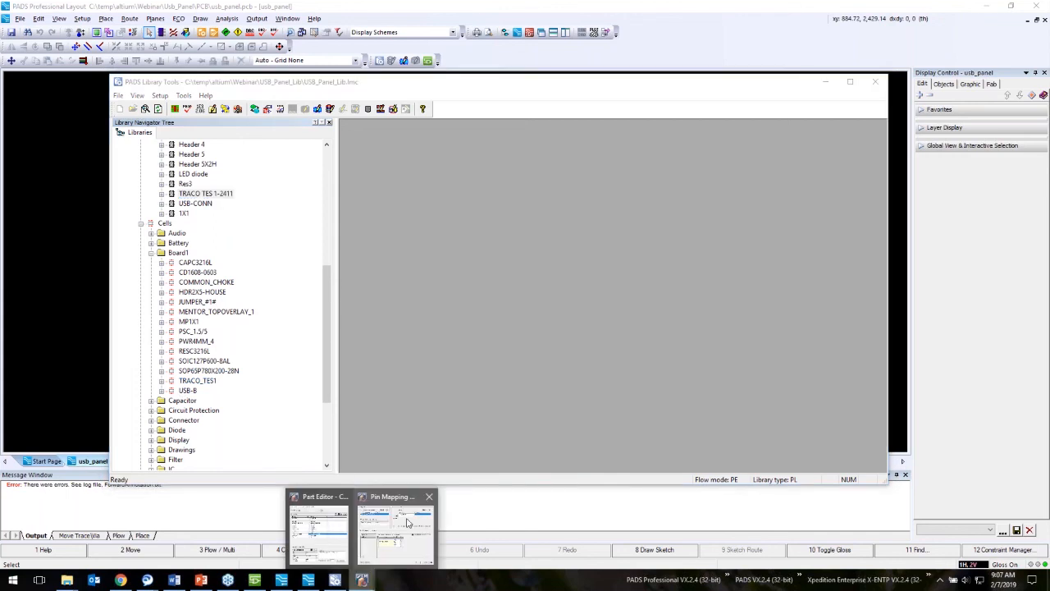
pyautogui.click(397, 529)
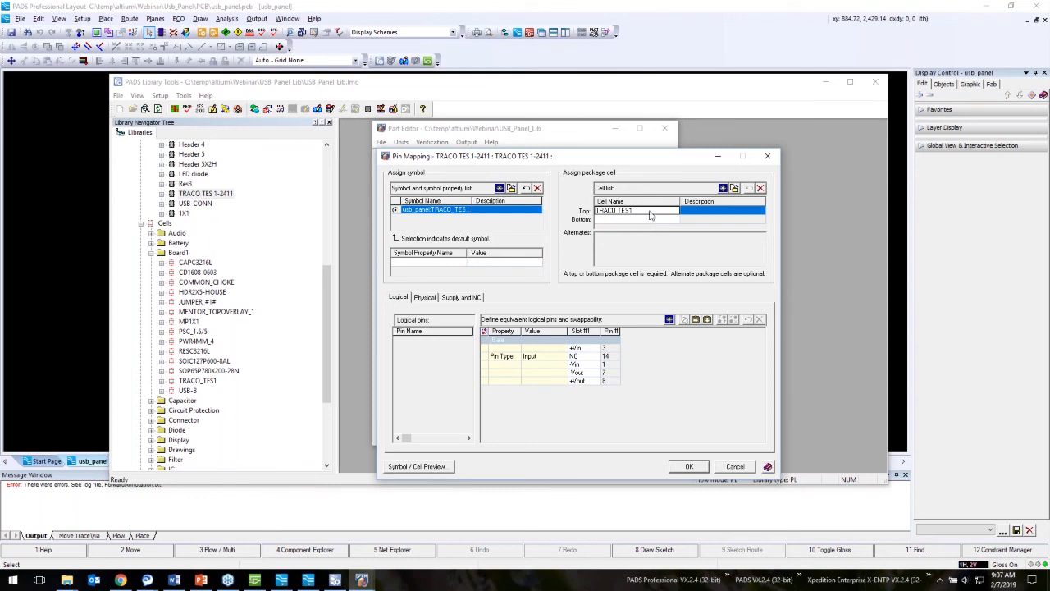
pyautogui.click(651, 215)
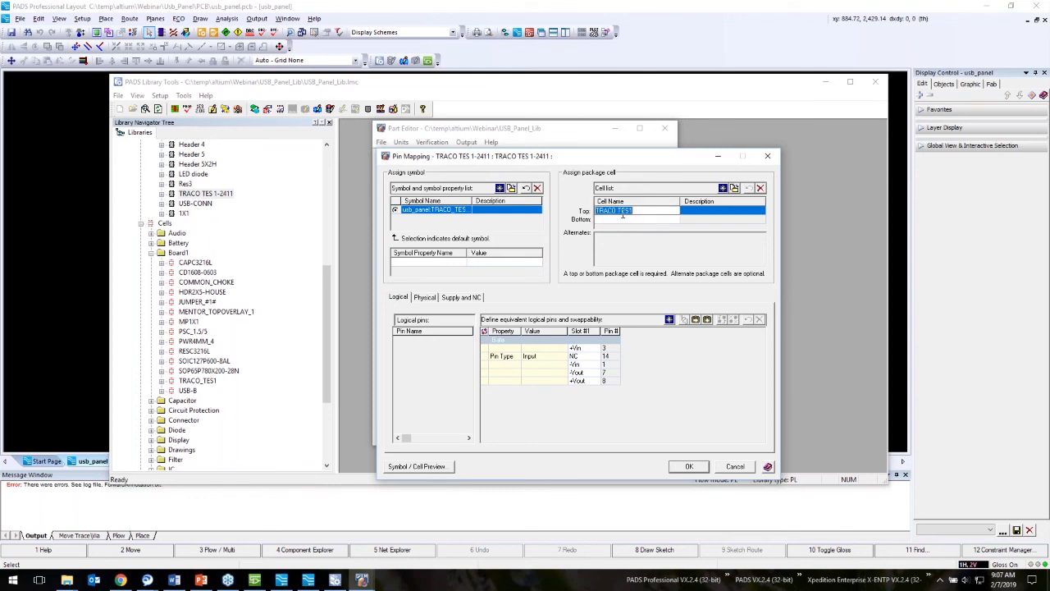
pyautogui.click(738, 191)
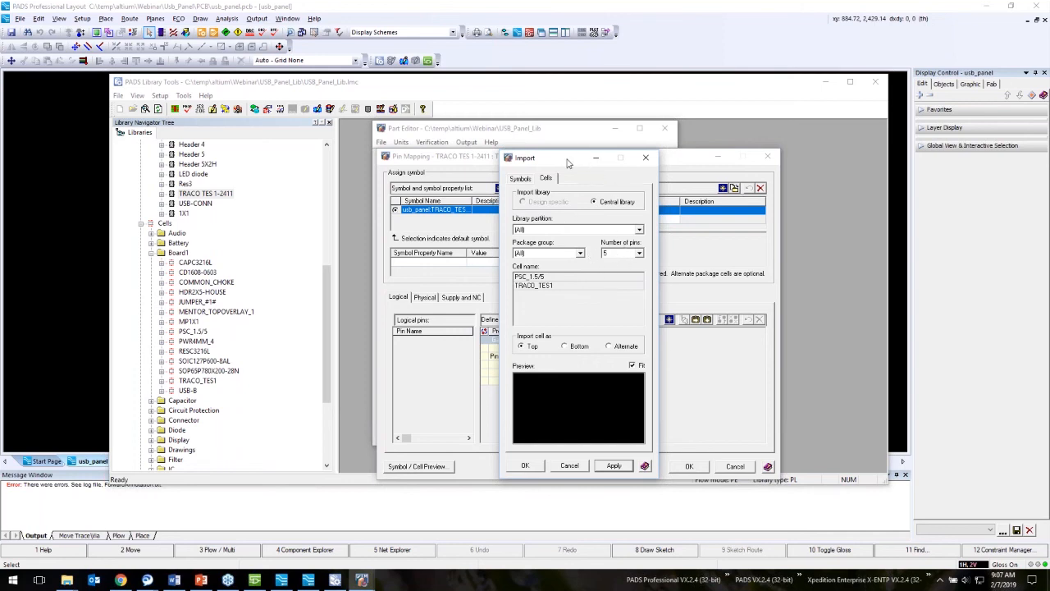
pyautogui.moveTo(569, 158); pyautogui.dragTo(496, 154)
pyautogui.click(450, 281)
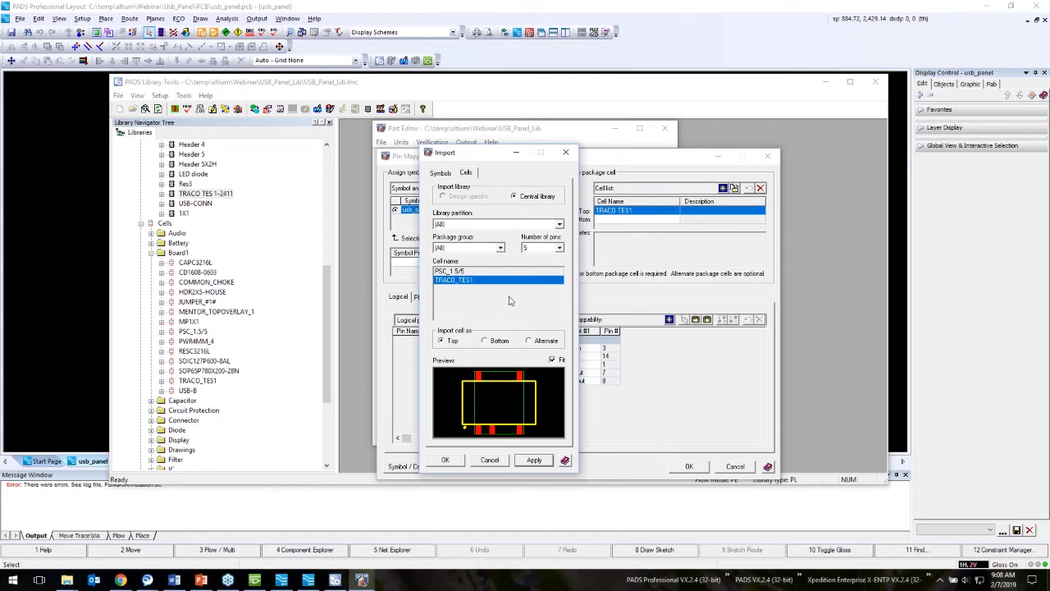
pyautogui.click(458, 463)
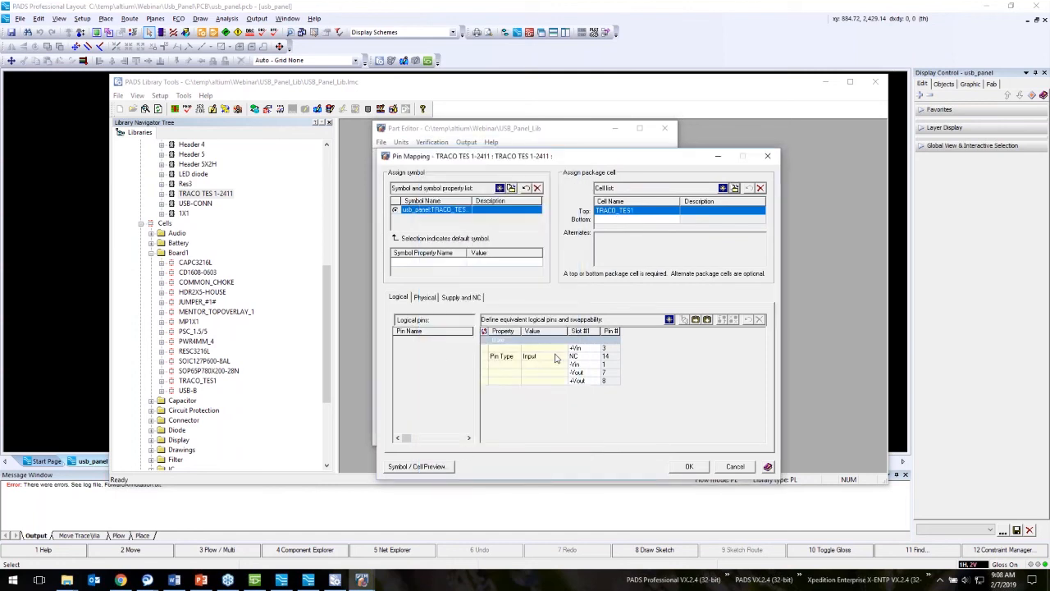
# Step: Check the physical and logical pin data of the TRACO TES 1-2411 part and accept its pin mapping
pyautogui.click(426, 298)
pyautogui.click(400, 298)
pyautogui.click(688, 467)
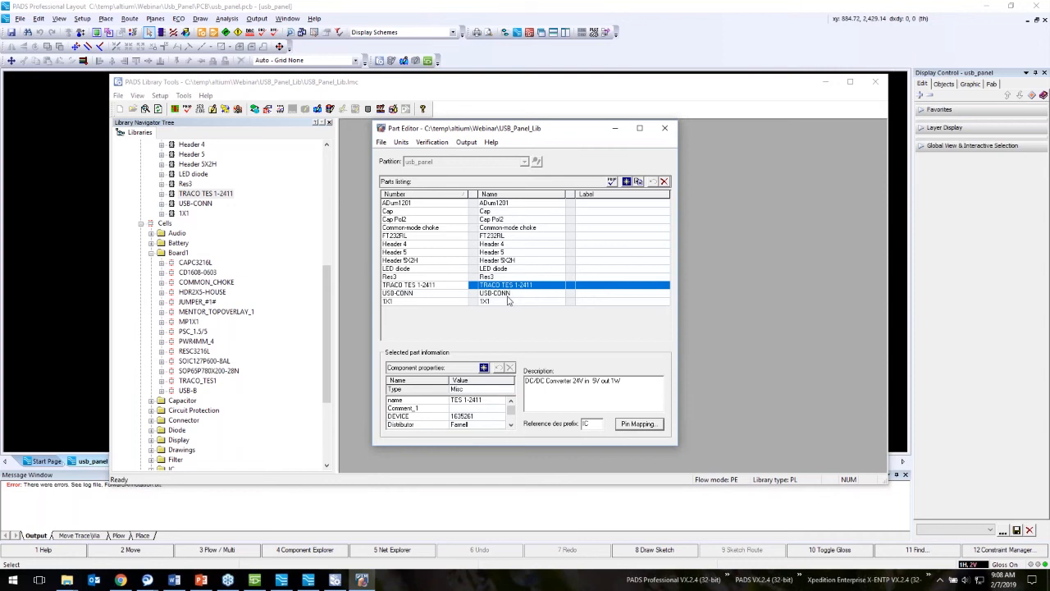
# Step: Import the PSC_1.5/5 cell from the central library as the top cell of the Header 5 part and accept the mapping
pyautogui.click(510, 252)
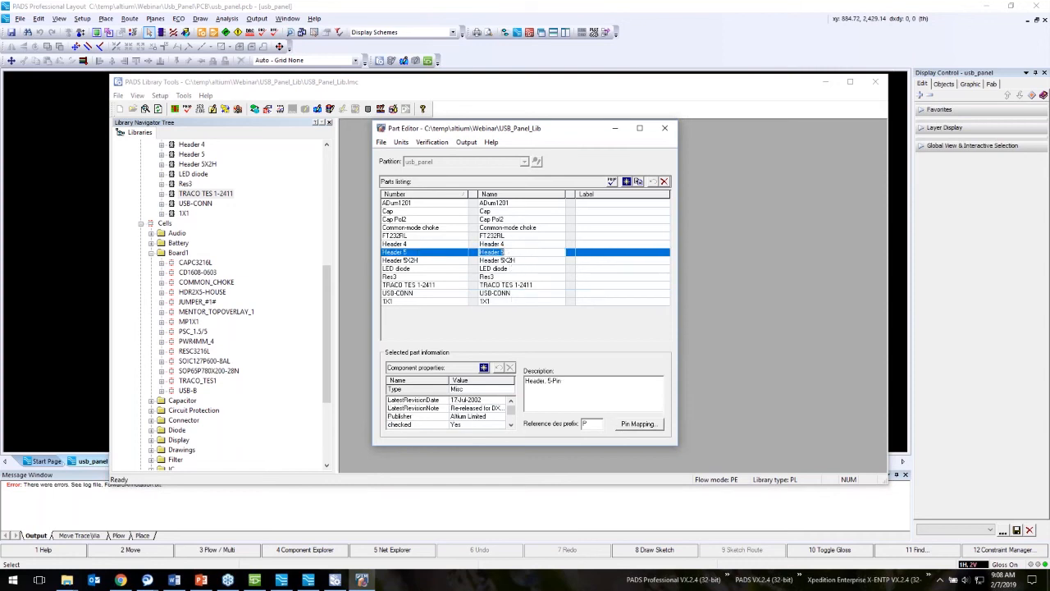
pyautogui.click(633, 425)
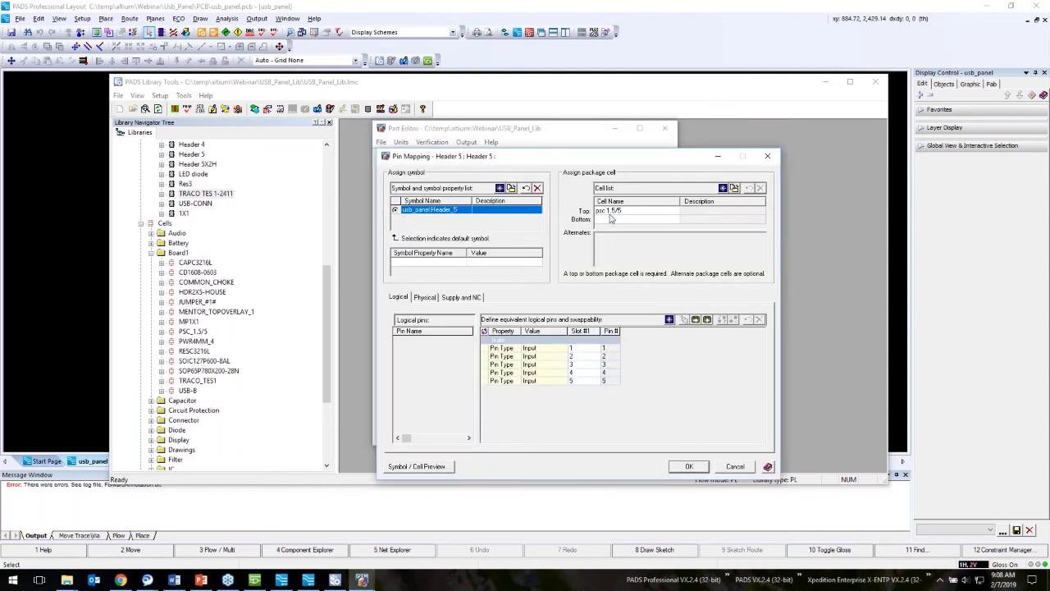
pyautogui.click(608, 212)
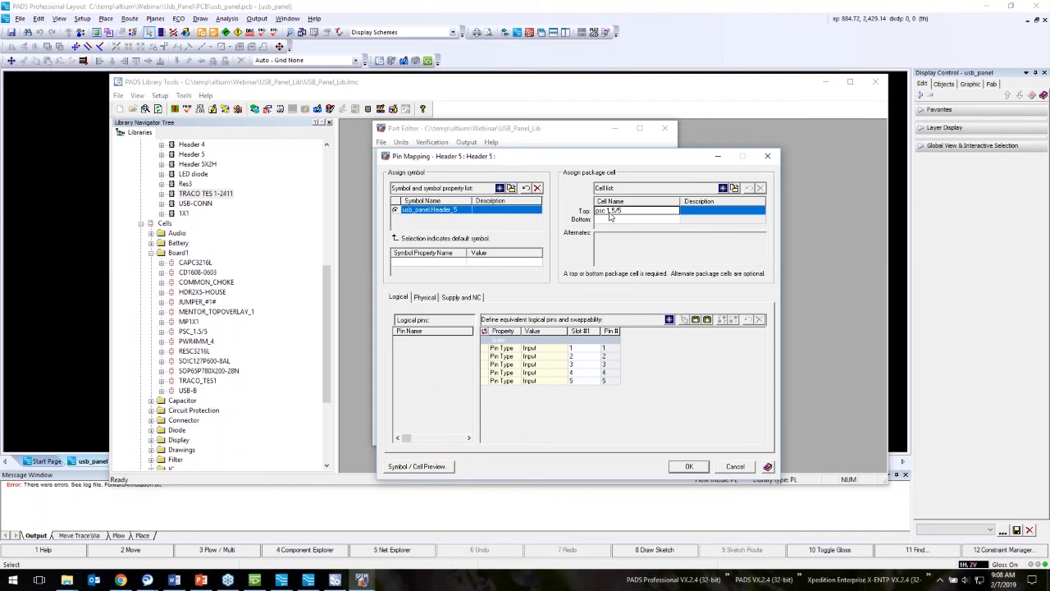
pyautogui.click(734, 189)
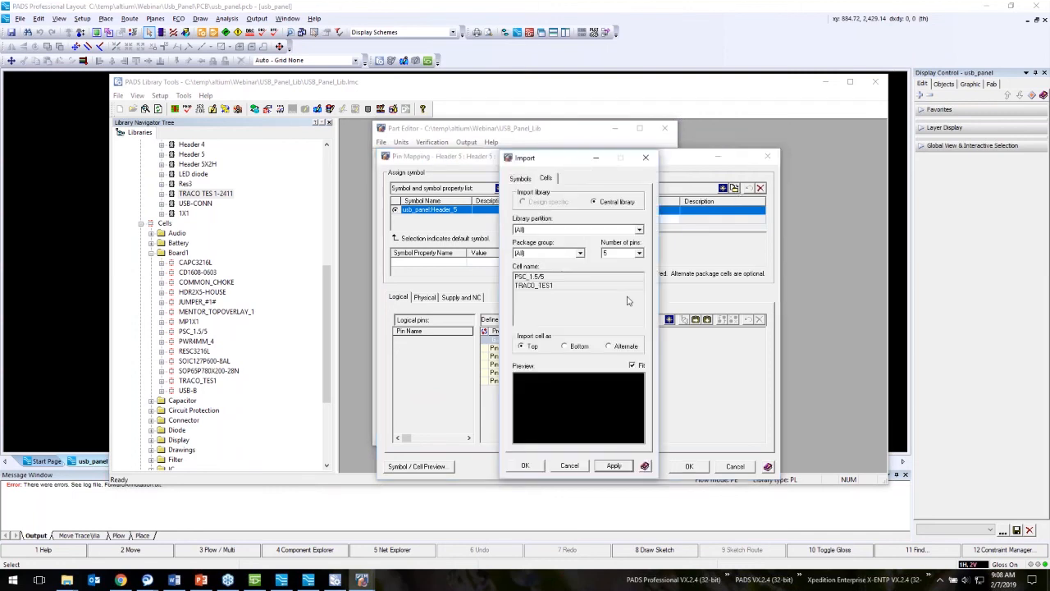
pyautogui.click(532, 277)
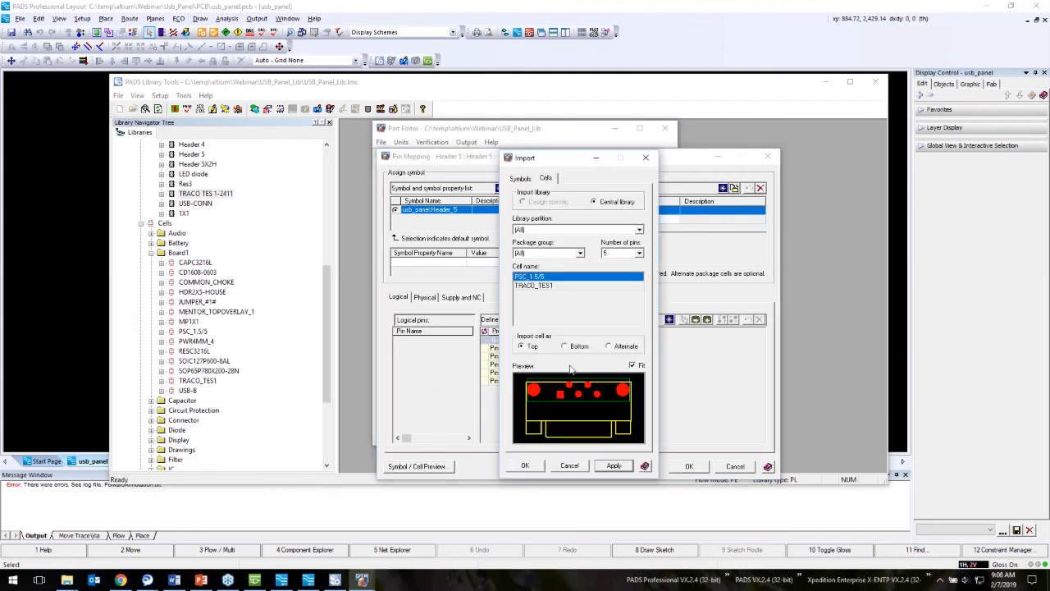
pyautogui.click(525, 465)
pyautogui.click(688, 467)
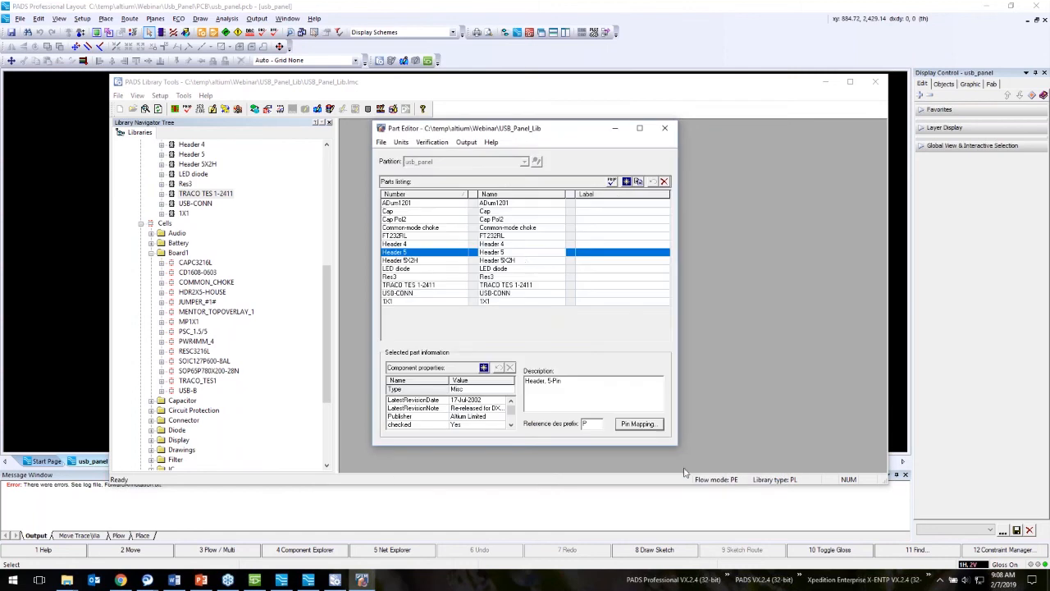
# Step: Import the HDR2X5-HOUSE cell from the central library as the top cell of the Header 5X2H part and accept the mapping
pyautogui.click(527, 261)
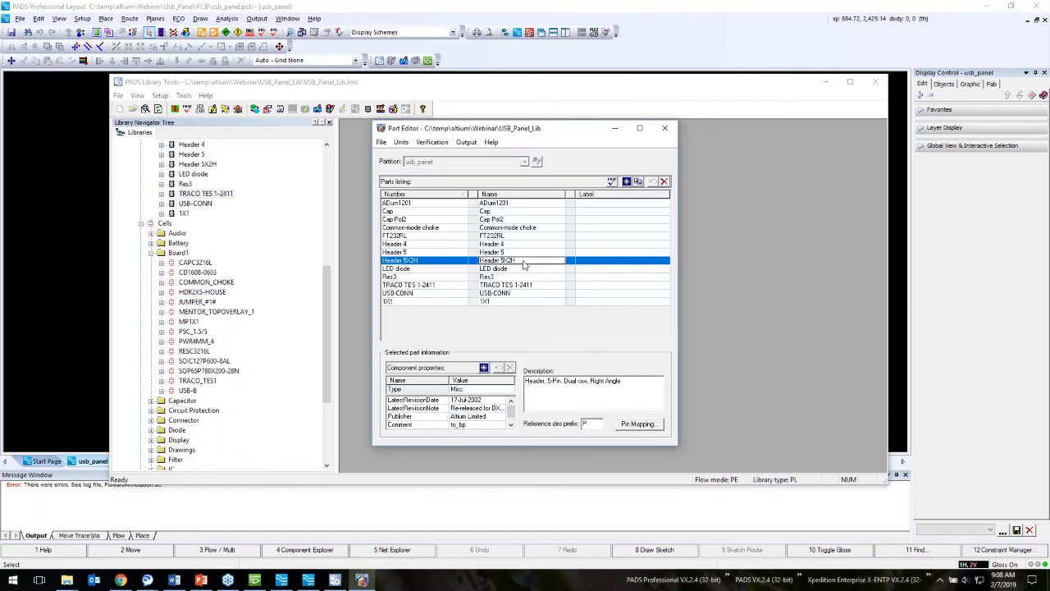
pyautogui.click(637, 425)
pyautogui.click(622, 215)
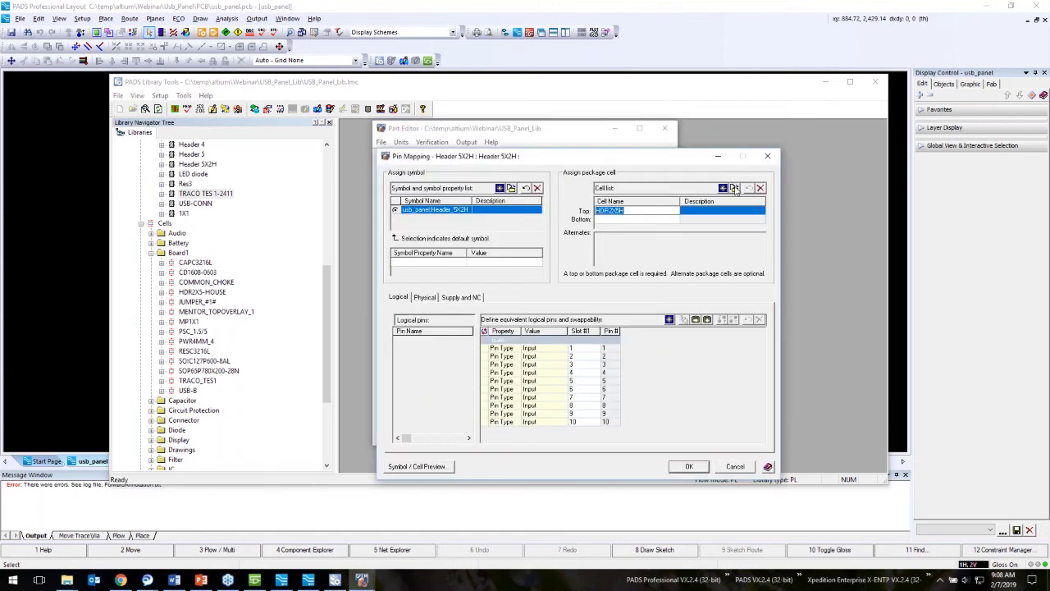
pyautogui.click(734, 188)
pyautogui.click(561, 277)
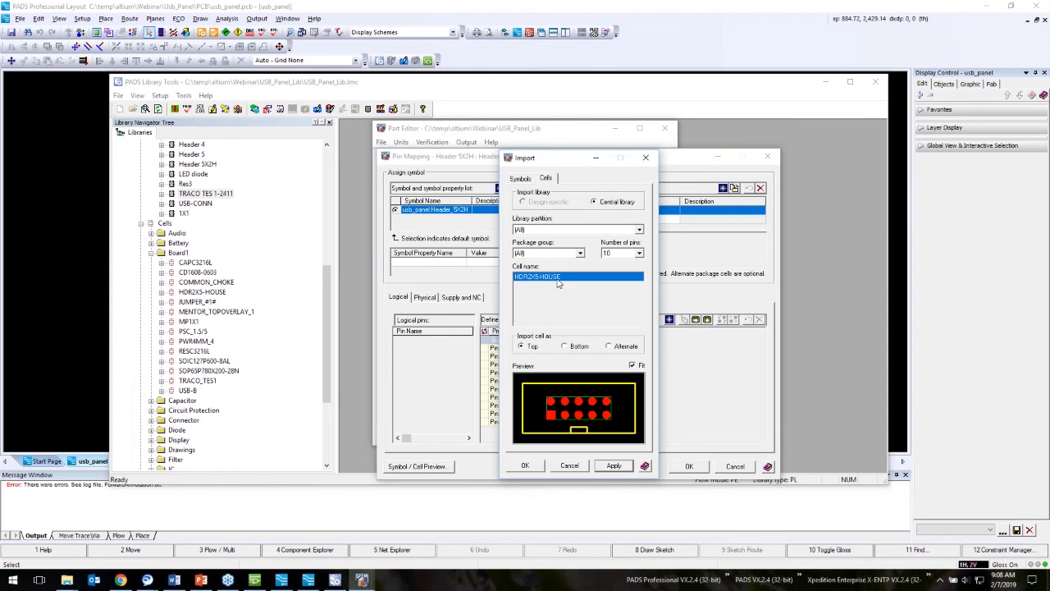
pyautogui.click(527, 465)
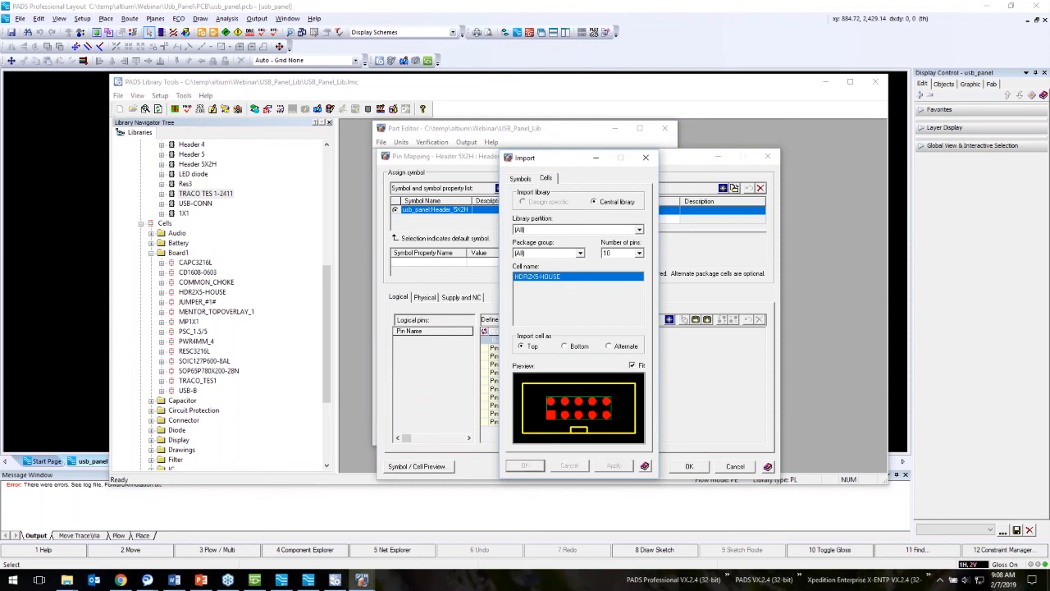
pyautogui.click(691, 468)
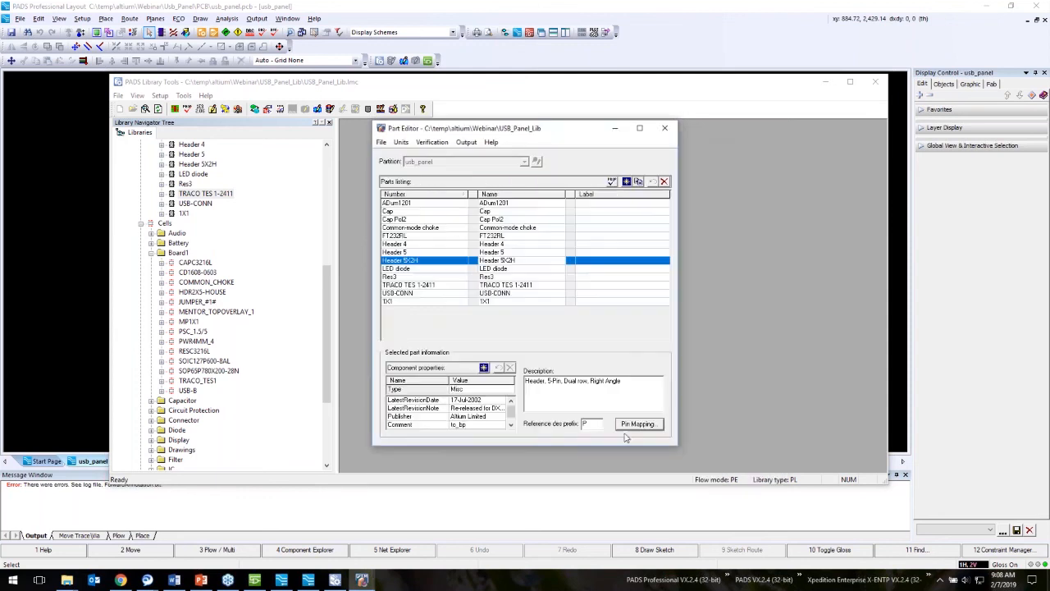
# Step: Save the edited parts in the usb_panel partition and close the Part Editor
pyautogui.click(381, 143)
pyautogui.click(398, 155)
pyautogui.click(665, 128)
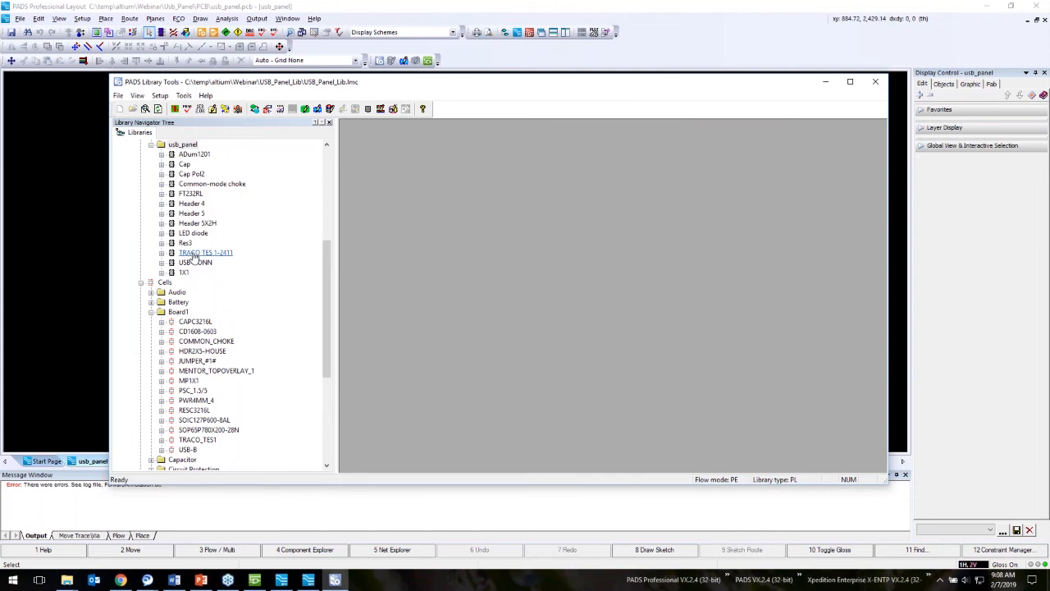
# Step: Check the associated symbols and cells of TRACO TES 1-2411 in the library tree after the cell reassignment
pyautogui.scroll(1, 151, 294)
pyautogui.click(161, 283)
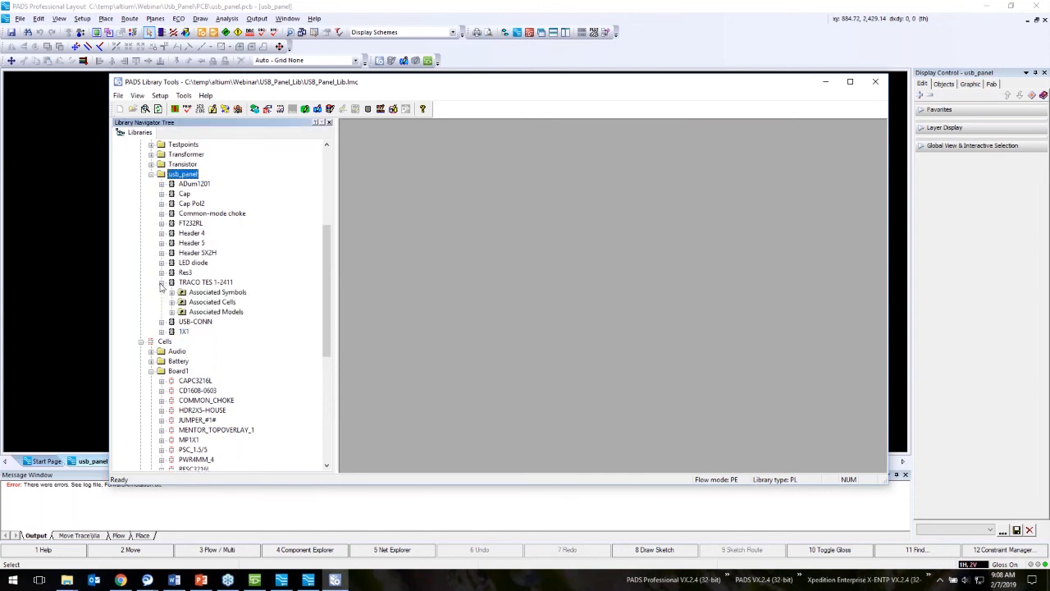
pyautogui.click(171, 293)
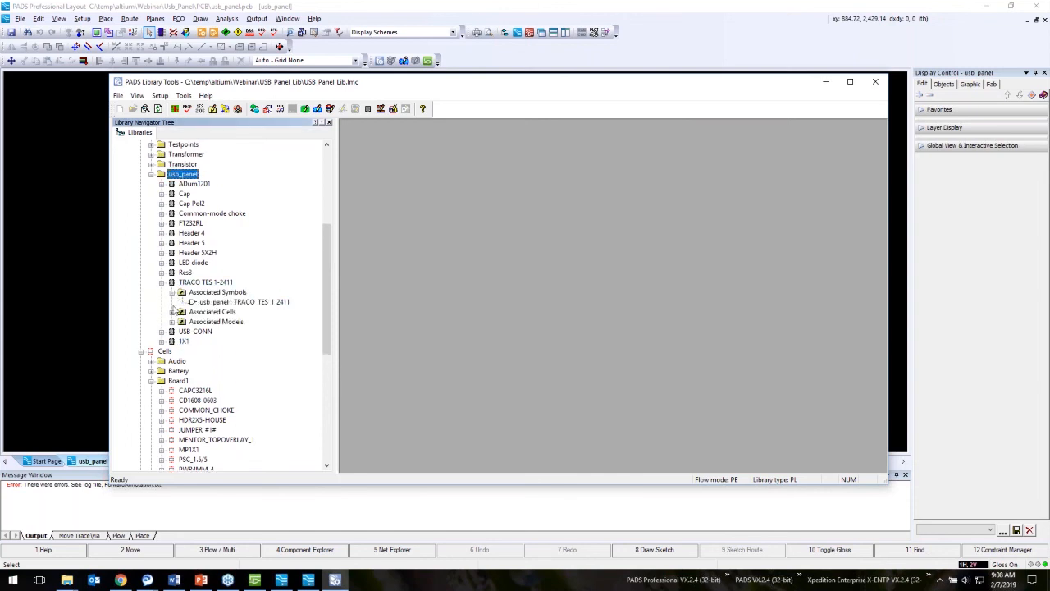
pyautogui.click(171, 311)
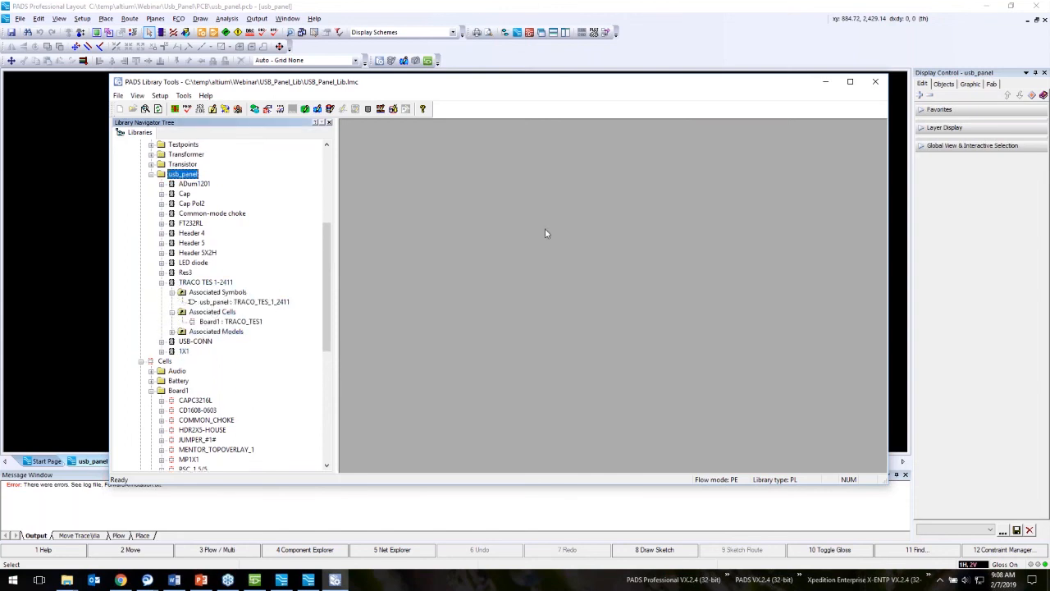
# Step: Close the library tools and the ForwardAnnotation.txt log viewer to return to the board layout
pyautogui.click(875, 81)
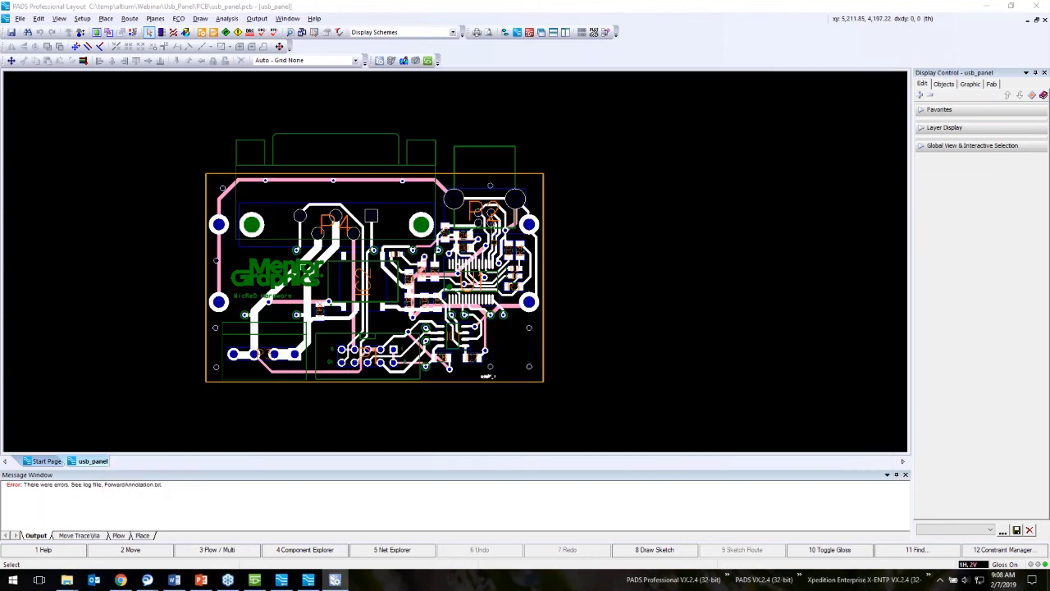
pyautogui.click(317, 581)
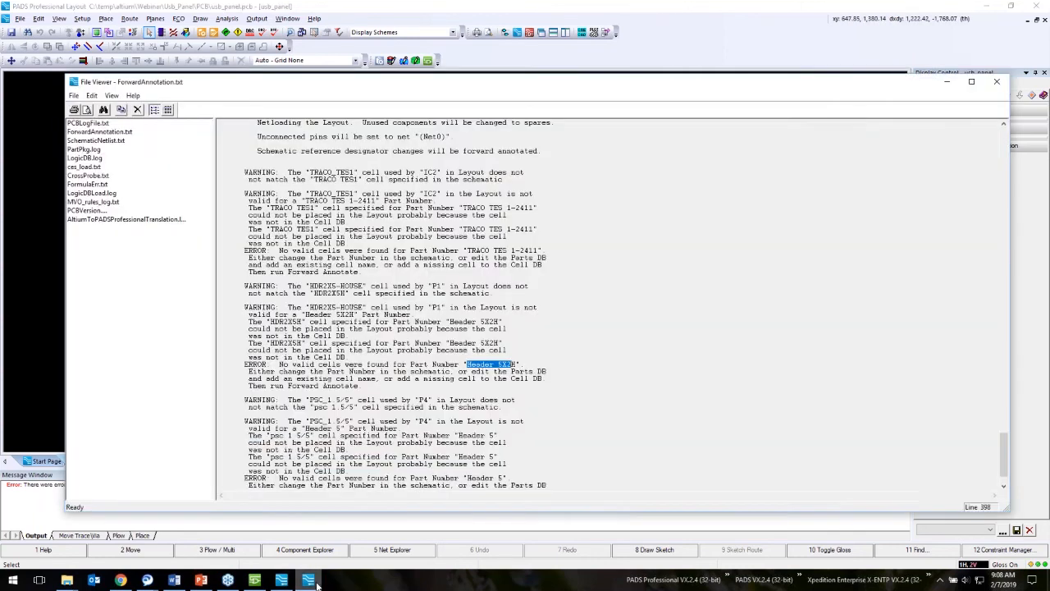
pyautogui.click(998, 81)
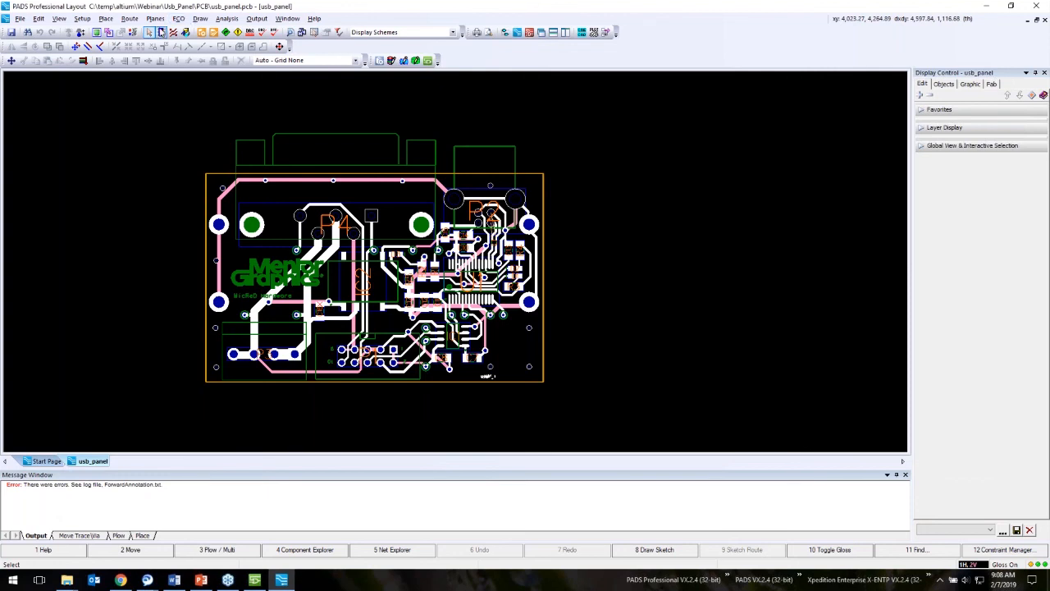
# Step: Run forward annotation of the Usb_Panel schematic through Project Integration, then close the dialog
pyautogui.click(83, 19)
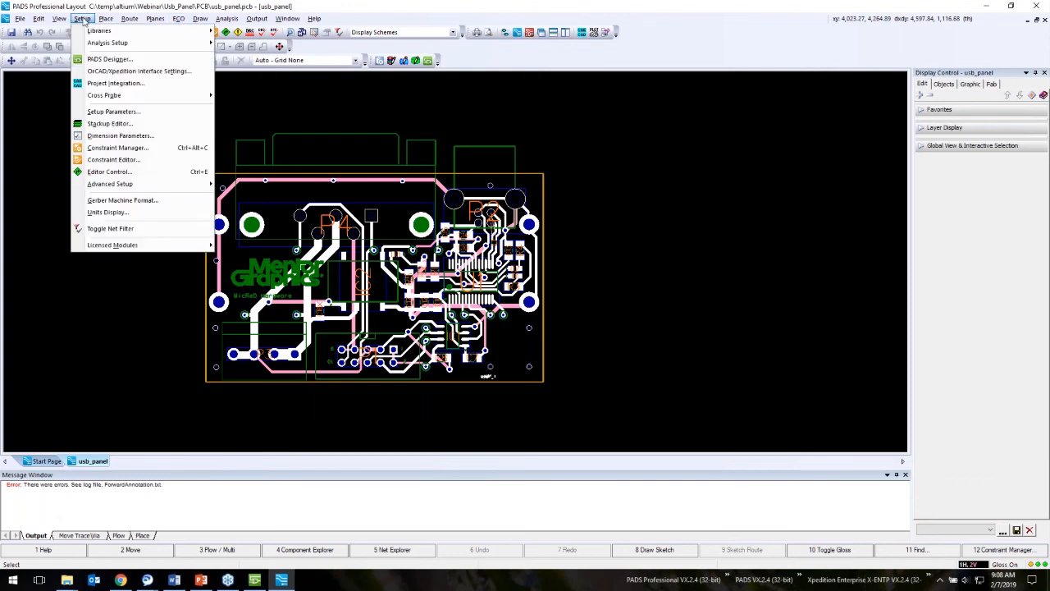
pyautogui.click(103, 83)
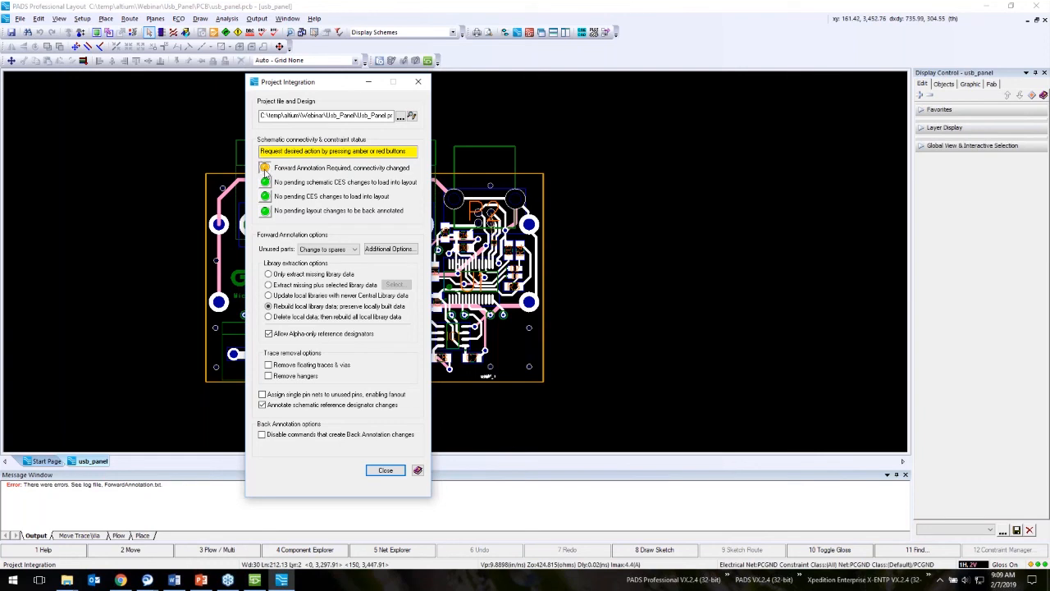
pyautogui.click(265, 169)
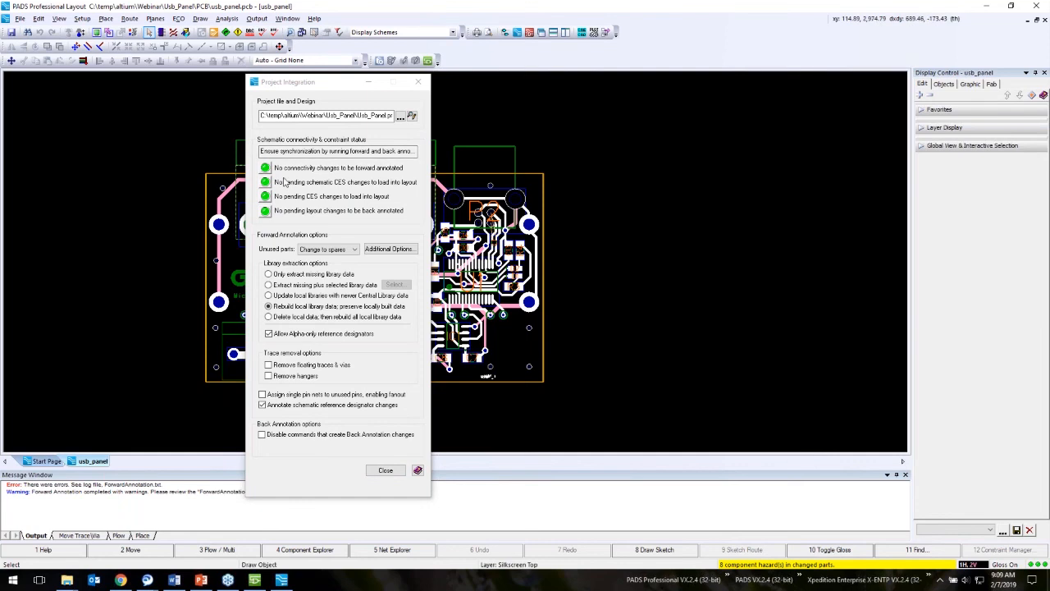
pyautogui.click(388, 471)
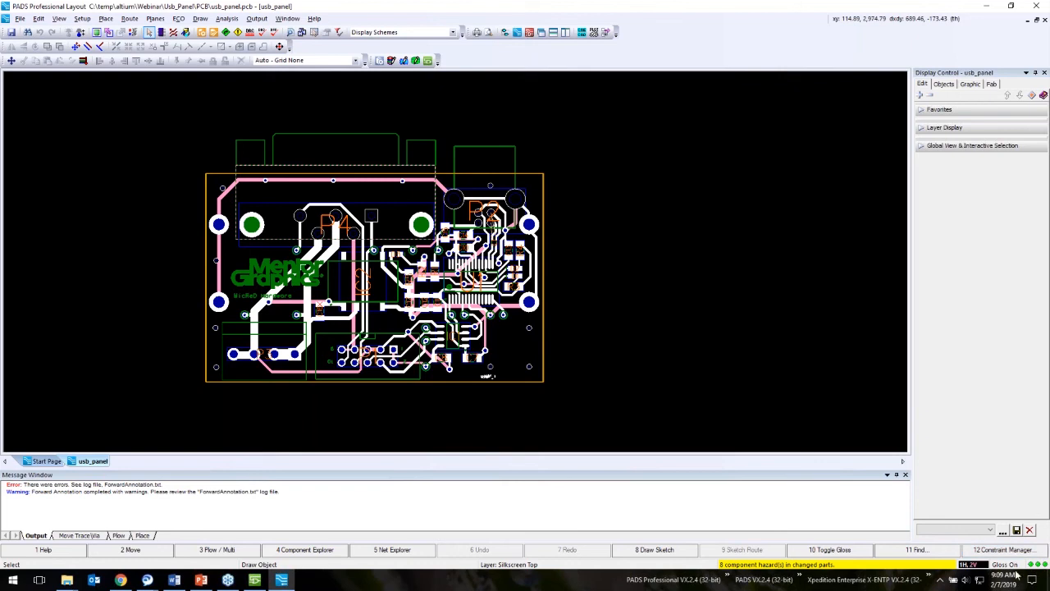
# Step: Arrange the PADS Designer schematic and the PADS Professional Layout board side by side on the screen
pyautogui.moveTo(361, 13); pyautogui.dragTo(621, 116)
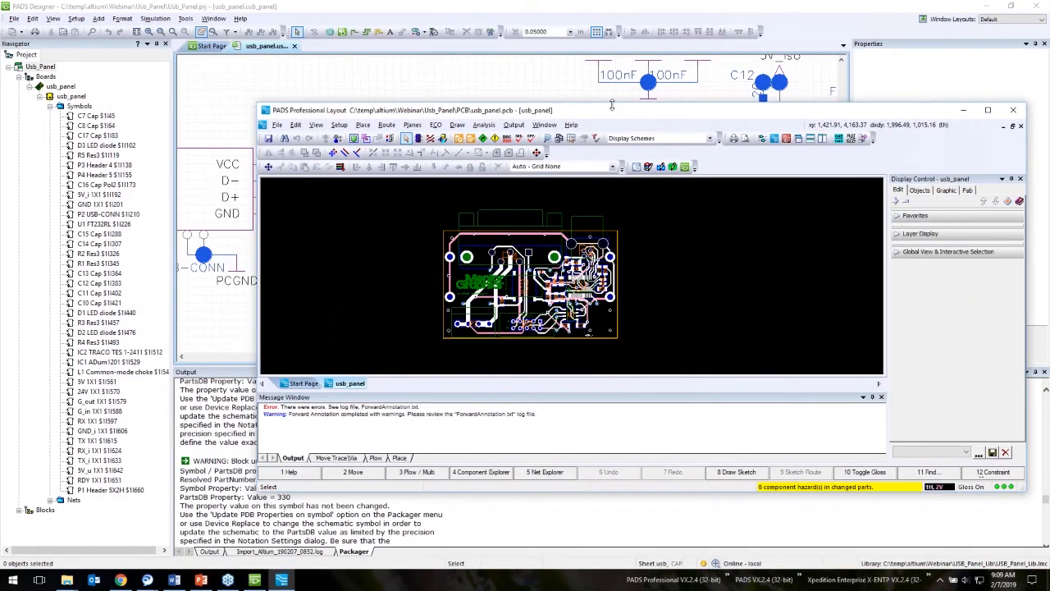
pyautogui.press('super+Right')
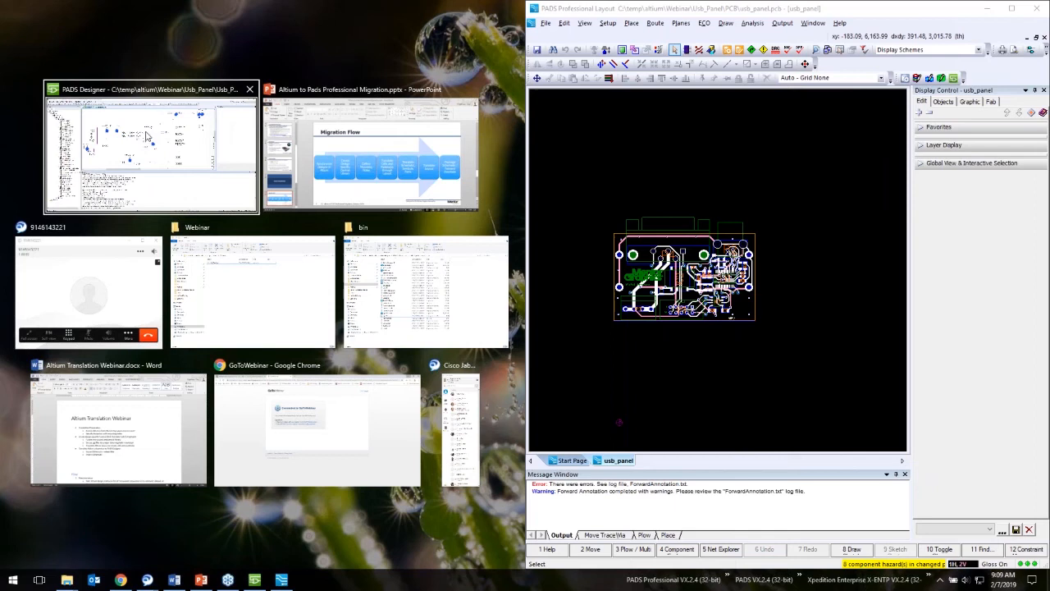
pyautogui.click(158, 148)
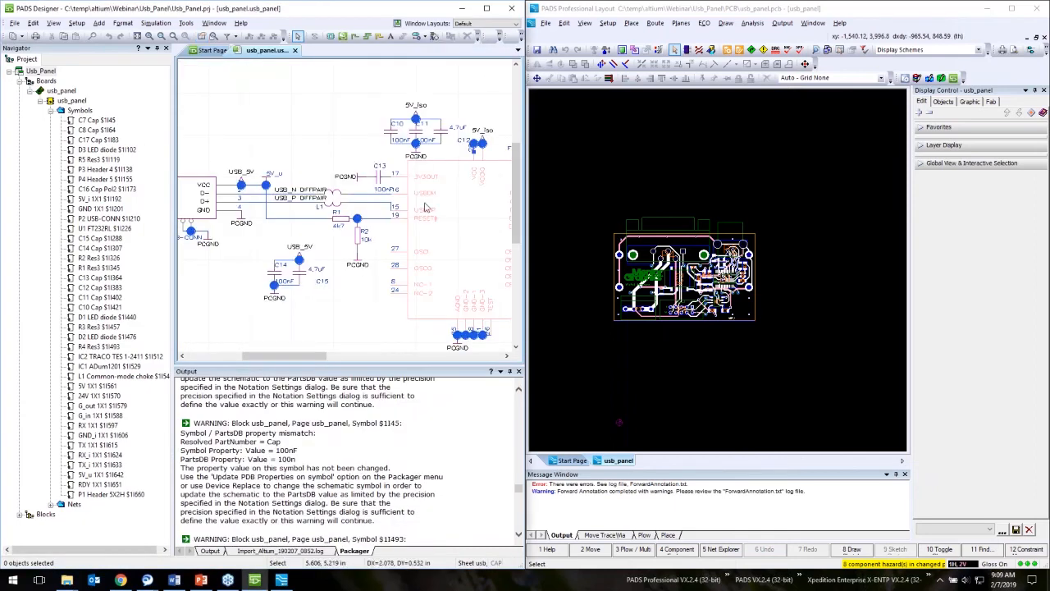
# Step: Cross-probe the U1 and P2 symbols from the schematic to examine their matching components in the layout
pyautogui.click(425, 208)
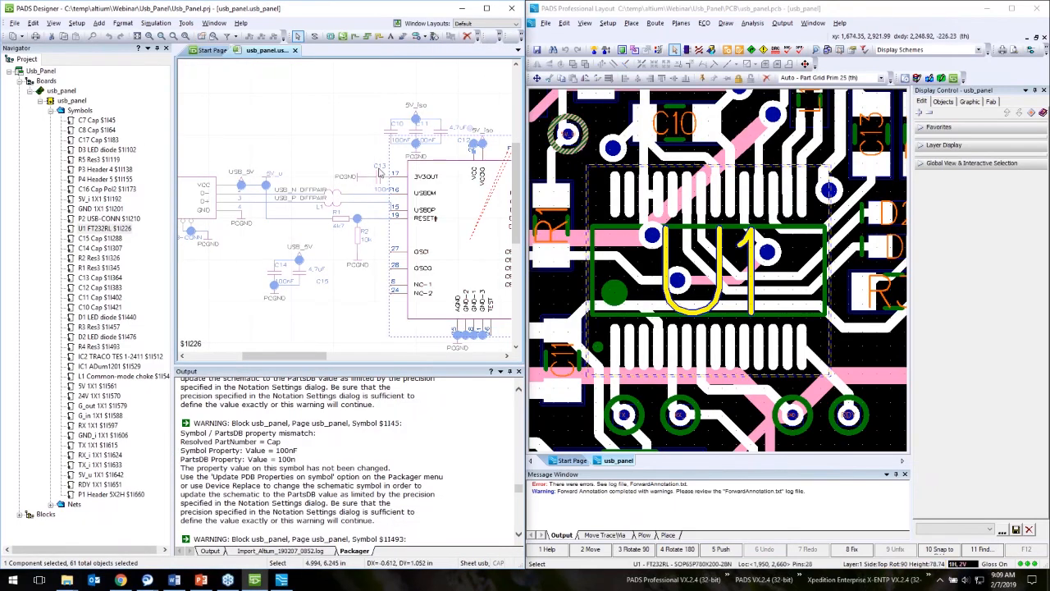
pyautogui.click(332, 145)
pyautogui.scroll(-3, 338, 164)
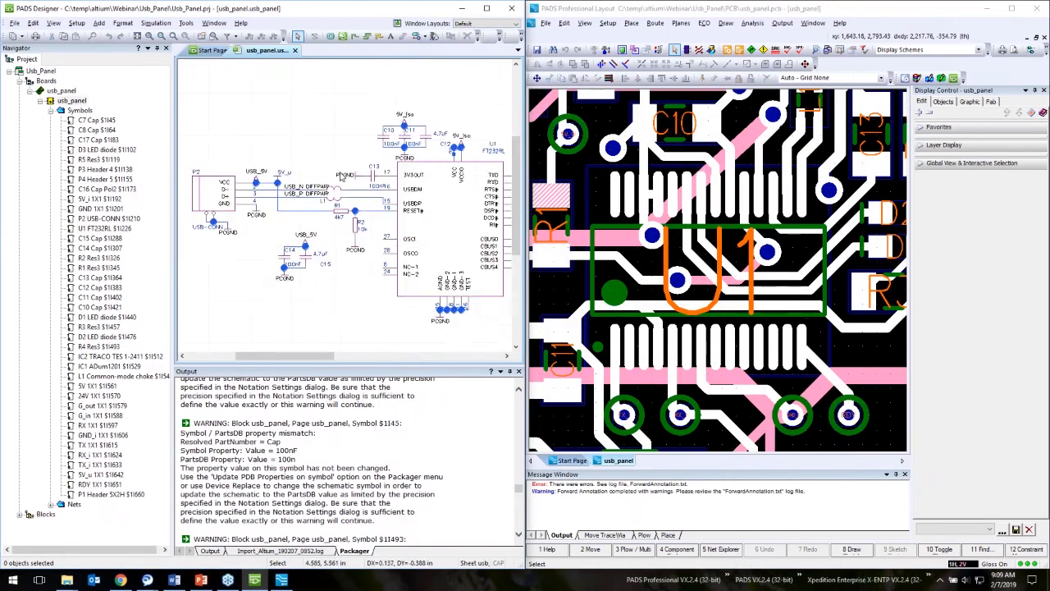
pyautogui.click(243, 189)
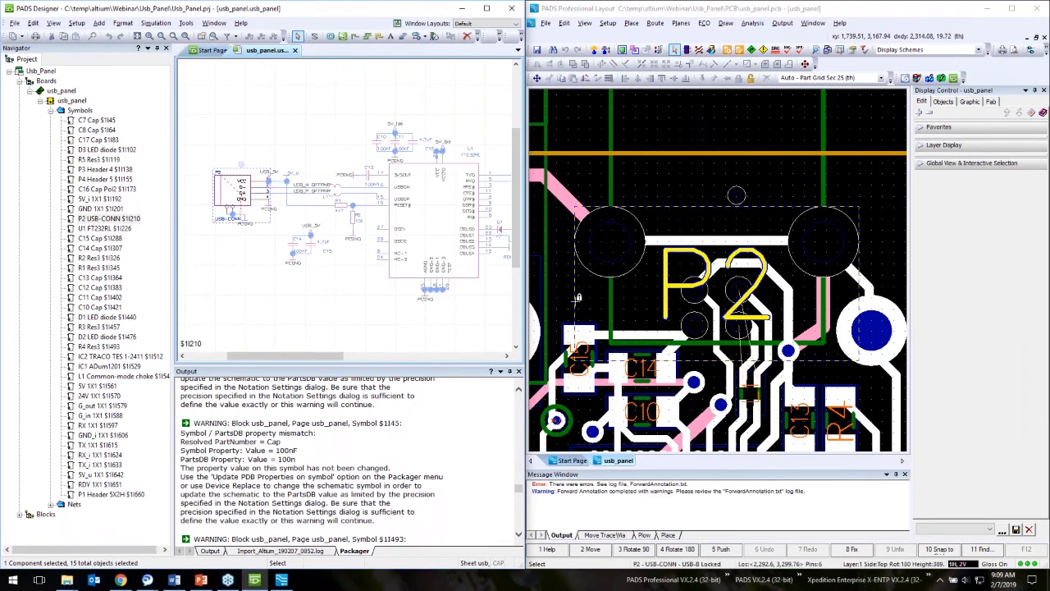
pyautogui.click(314, 304)
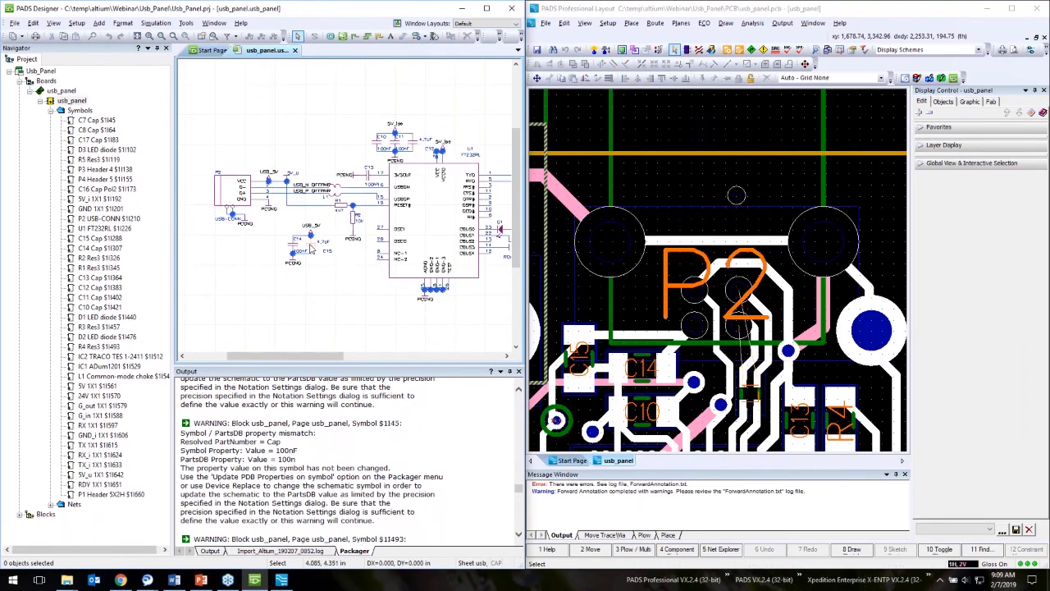
pyautogui.click(424, 256)
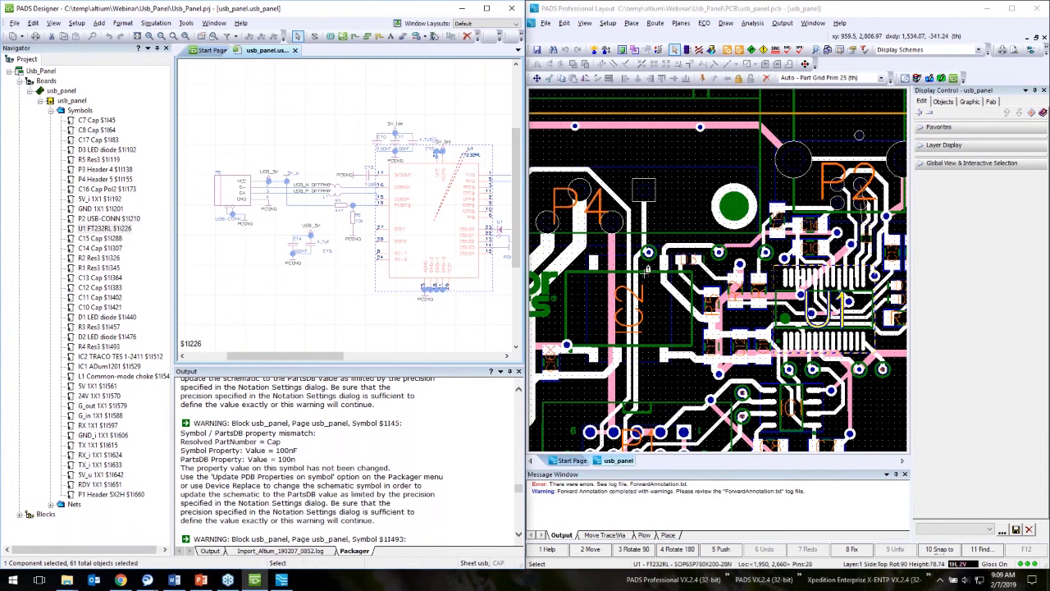
pyautogui.click(324, 281)
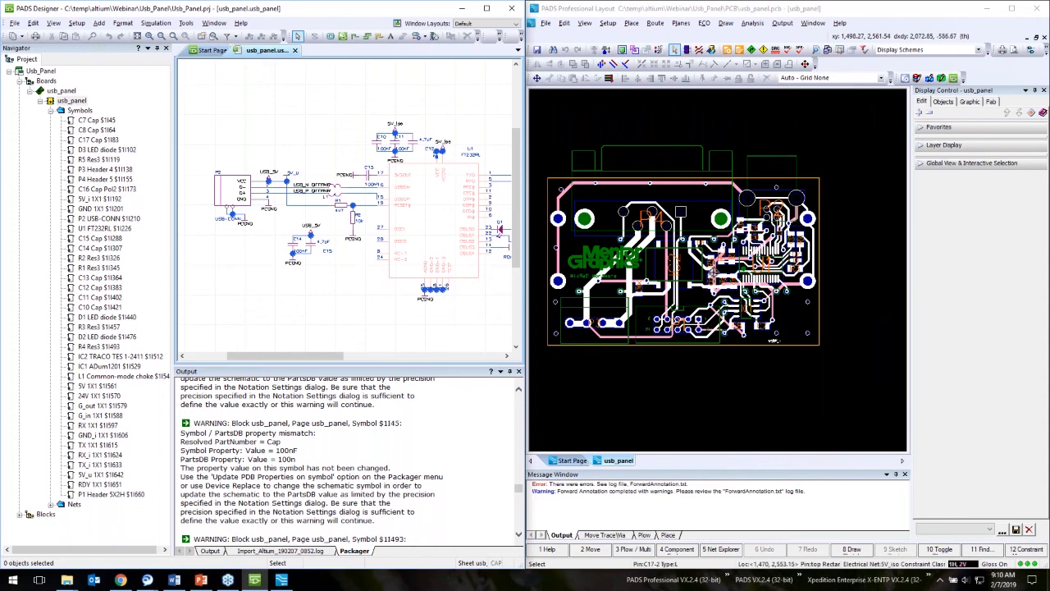
pyautogui.scroll(-2, 402, 213)
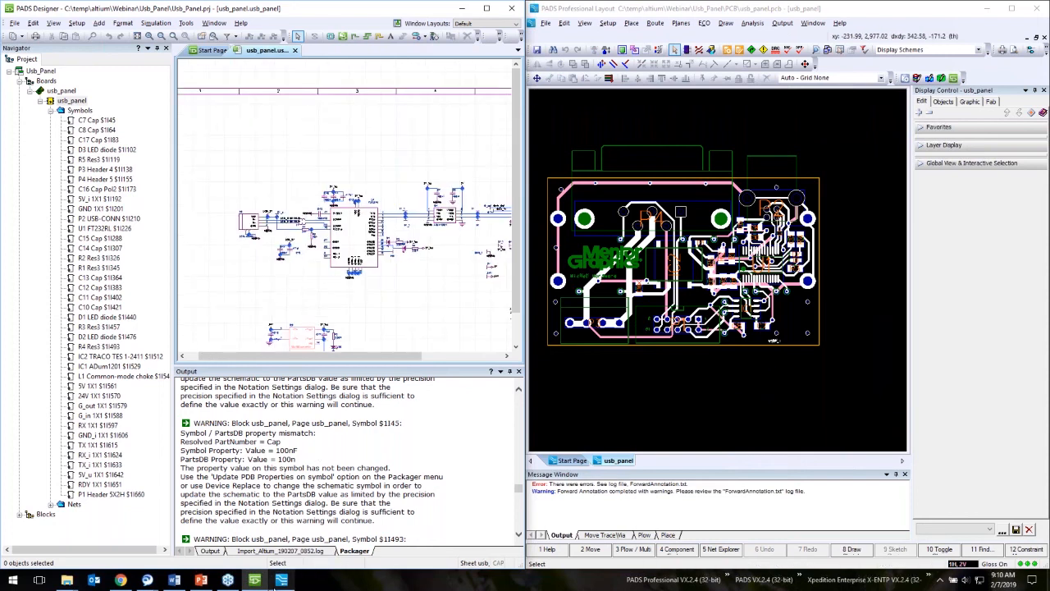
# Step: Switch to the PowerPoint migration presentation and look through the slides following Migration Flow
pyautogui.click(254, 580)
pyautogui.click(201, 581)
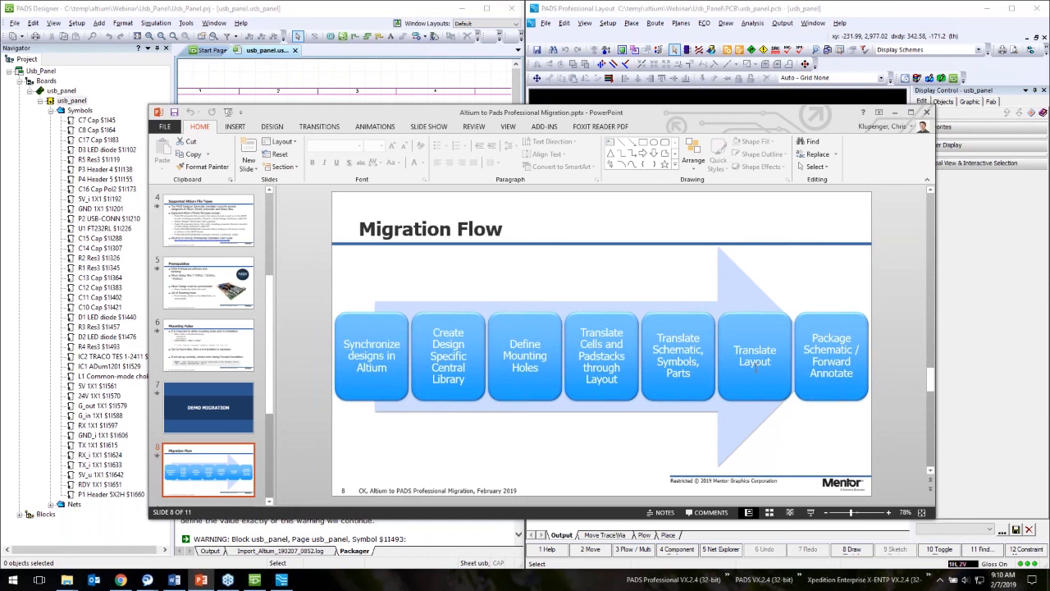
pyautogui.scroll(-3, 266, 448)
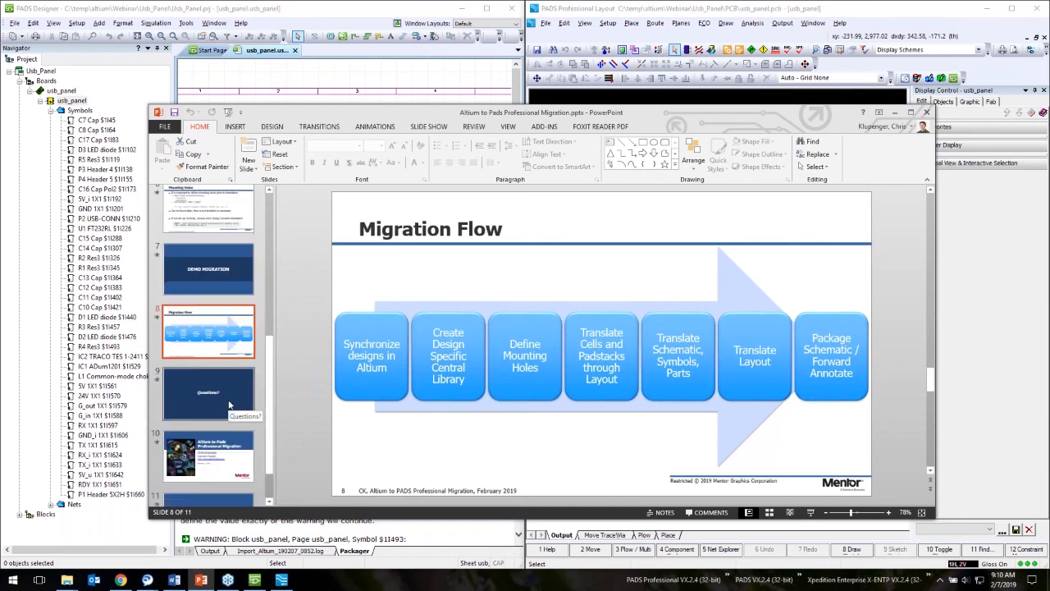
# Step: View the Questions? slide and the closing Altium to Pads Professional Migration contact slide in the presentation
pyautogui.click(228, 404)
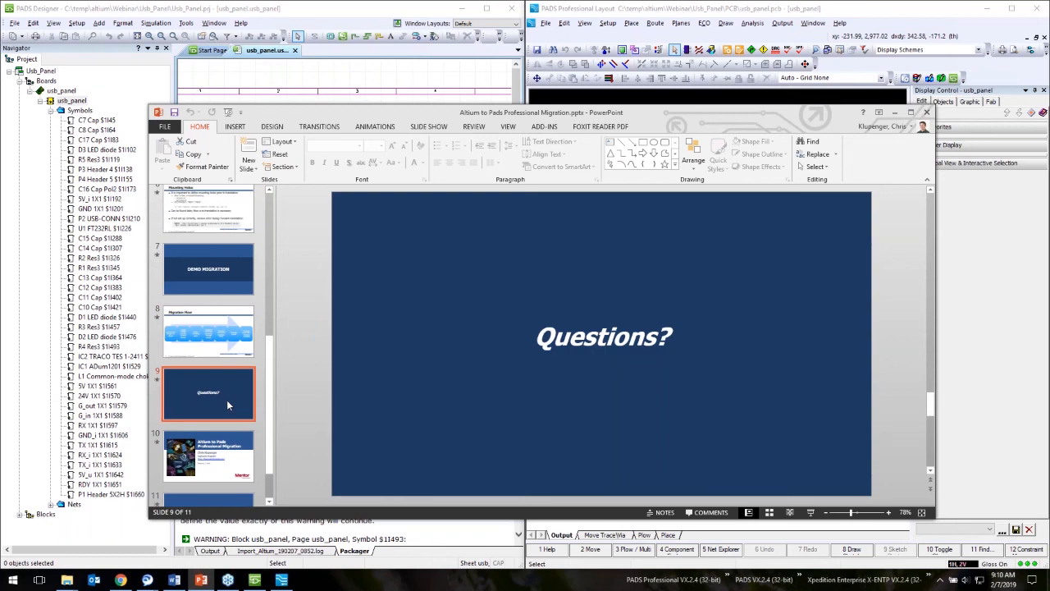
pyautogui.click(182, 465)
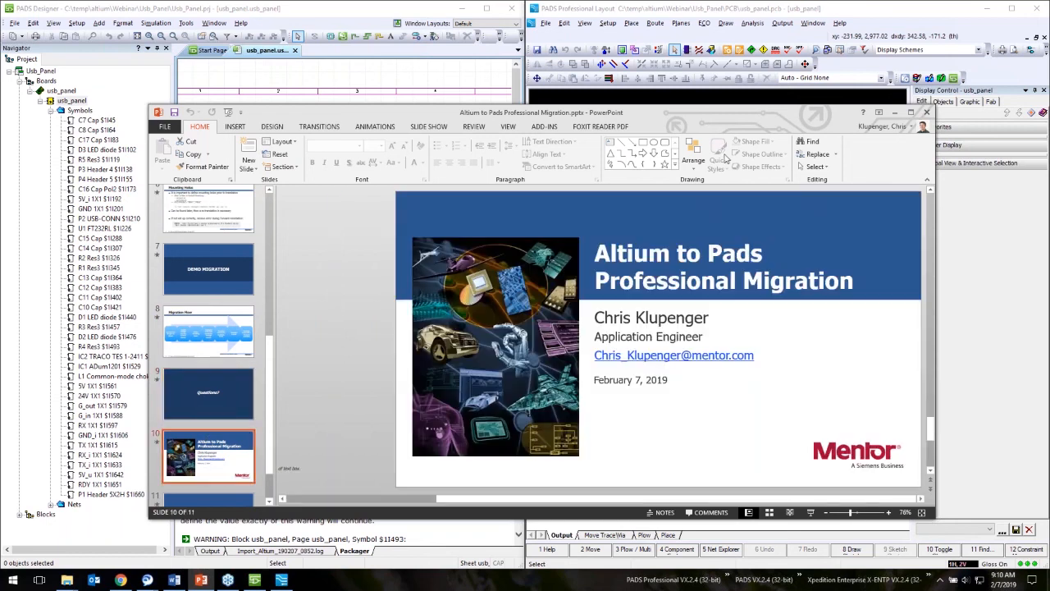
pyautogui.moveTo(695, 115); pyautogui.dragTo(683, 121)
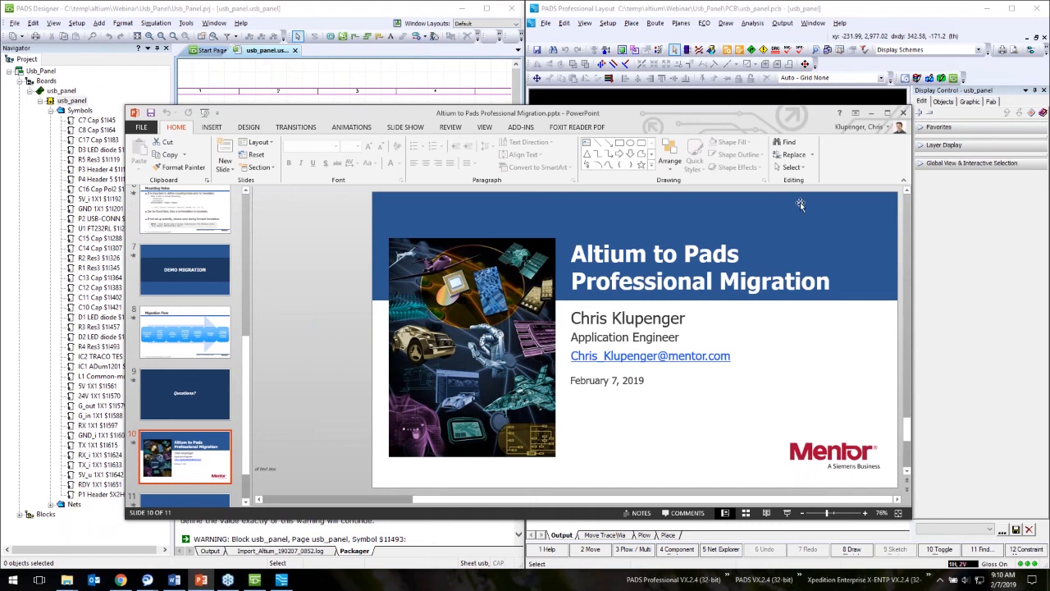
pyautogui.click(1010, 351)
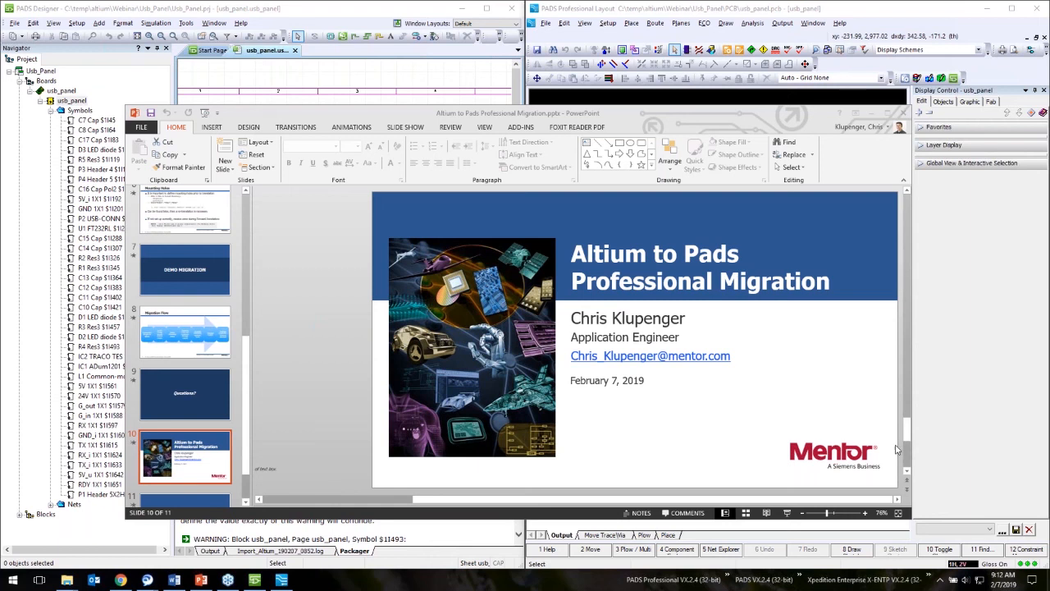
# Step: Switch to PADS Designer, maximize it and examine the full property list of the U1 FT232RL symbol, widening the list for readability
pyautogui.click(377, 8)
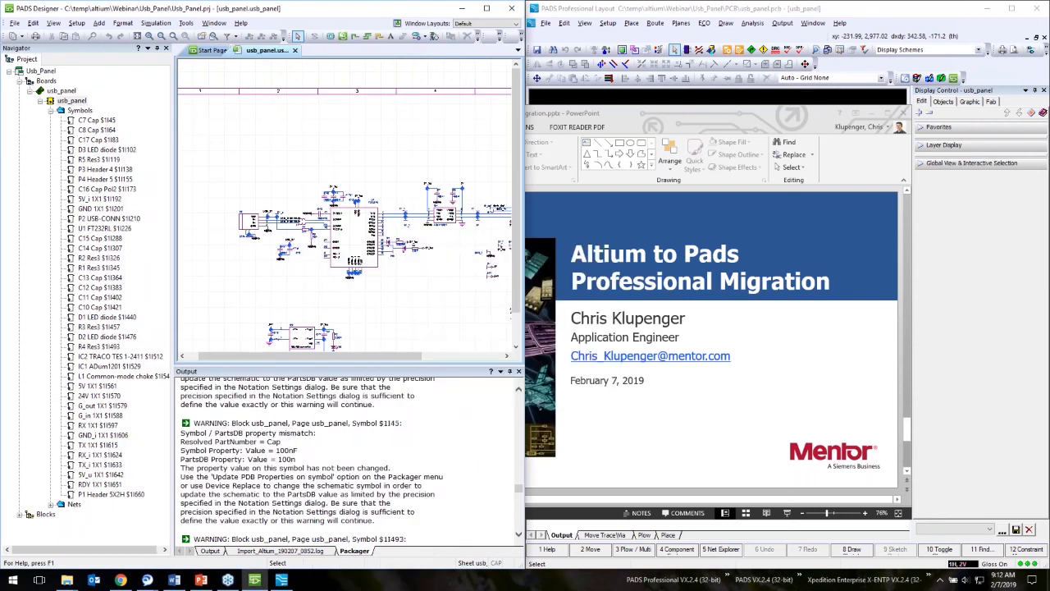
pyautogui.moveTo(472, 9)
pyautogui.mouseDown()
pyautogui.moveTo(484, 72)
pyautogui.moveTo(484, 1)
pyautogui.mouseUp()
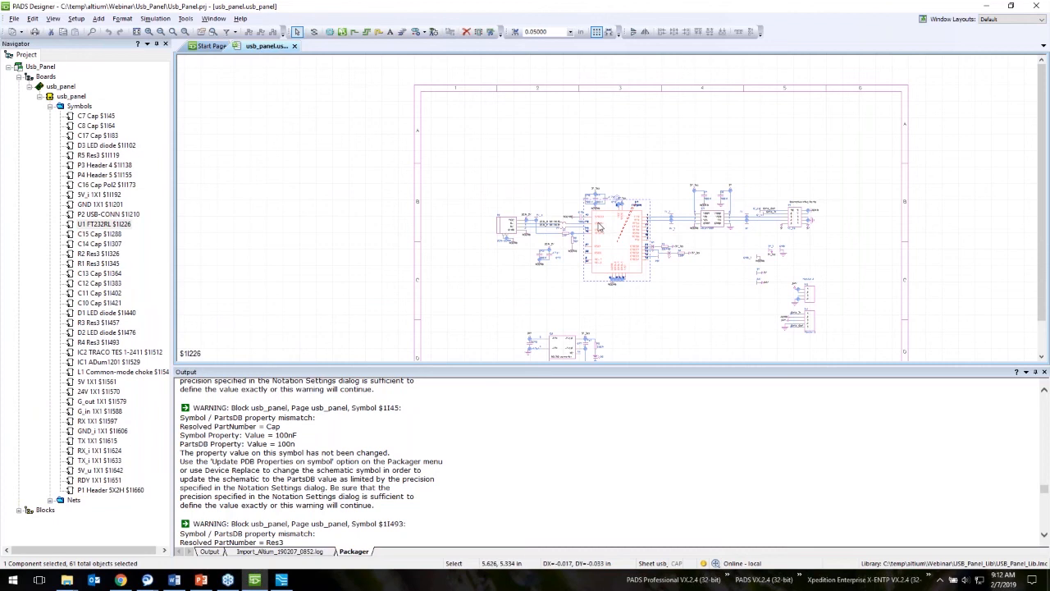
pyautogui.doubleClick(614, 232)
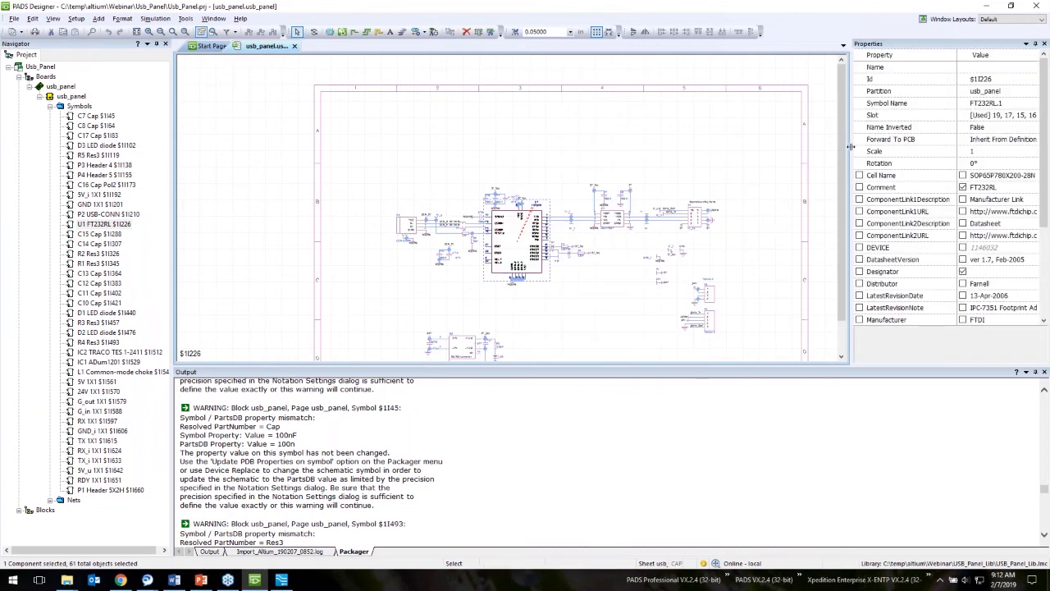
pyautogui.moveTo(851, 150); pyautogui.dragTo(799, 147)
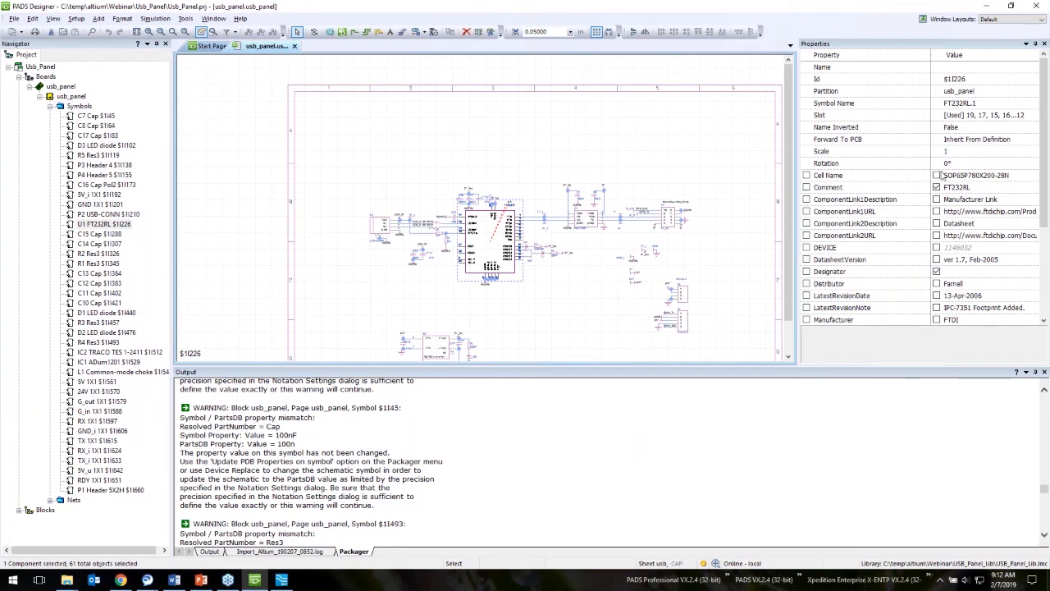
pyautogui.moveTo(1041, 199); pyautogui.dragTo(1043, 245)
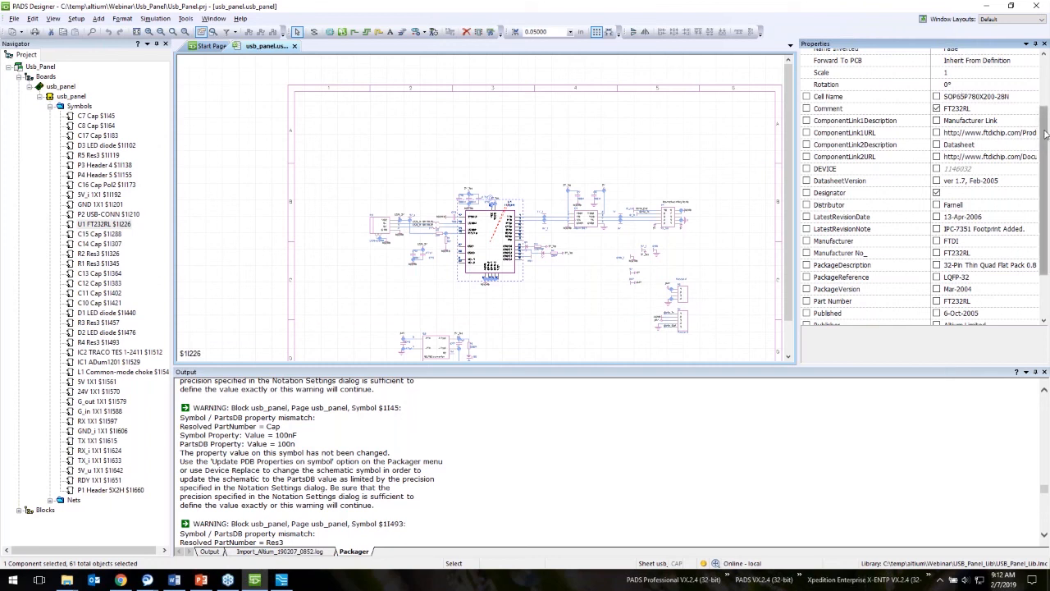
pyautogui.scroll(1, 1046, 134)
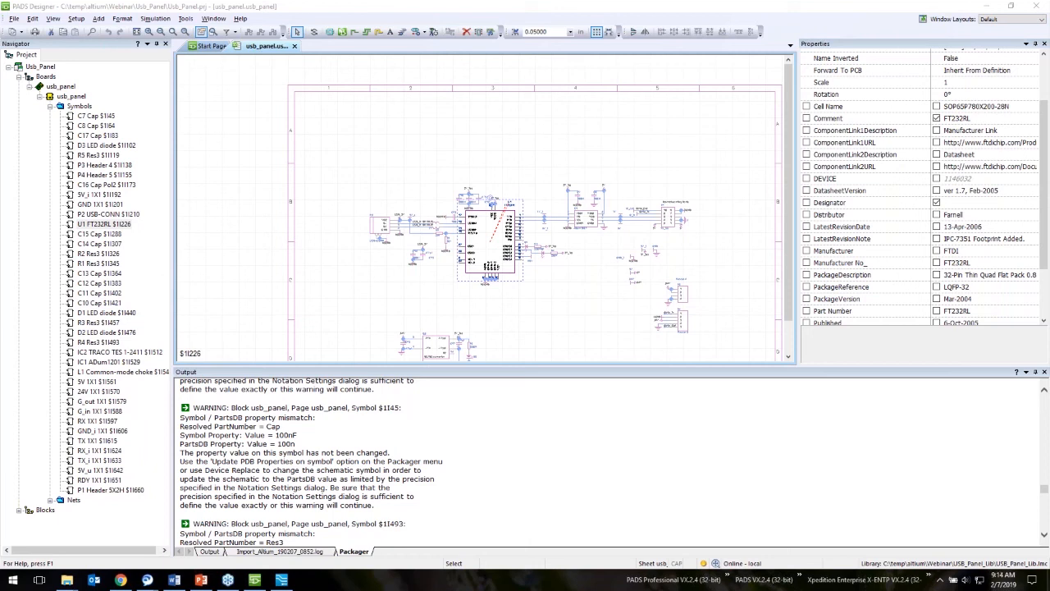
# Step: Switch back to the PowerPoint migration presentation and start the slide show from the closing contact slide
pyautogui.click(199, 580)
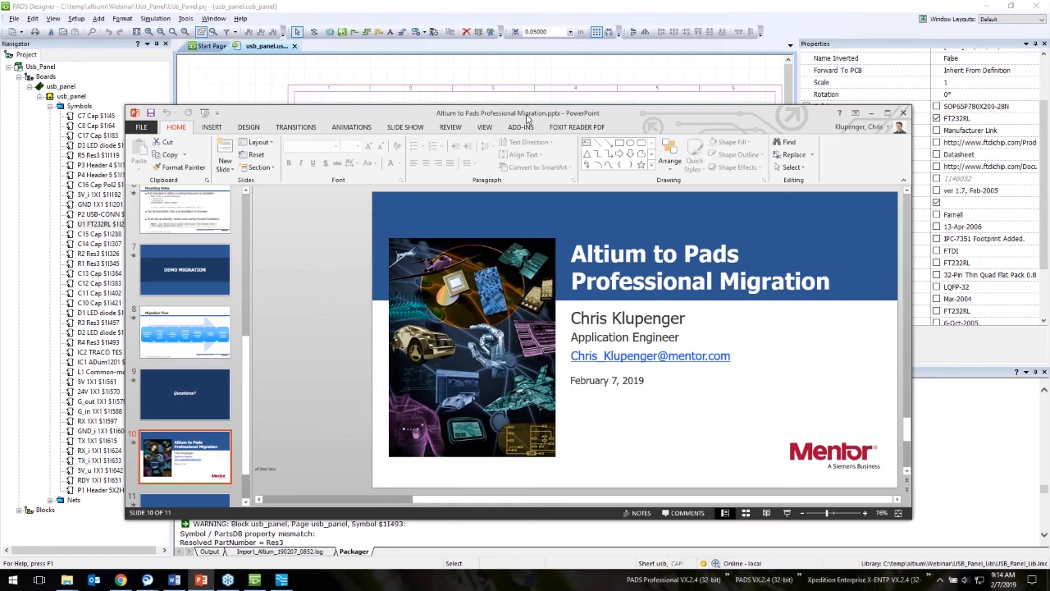
pyautogui.hotkey('shift', 'F5')
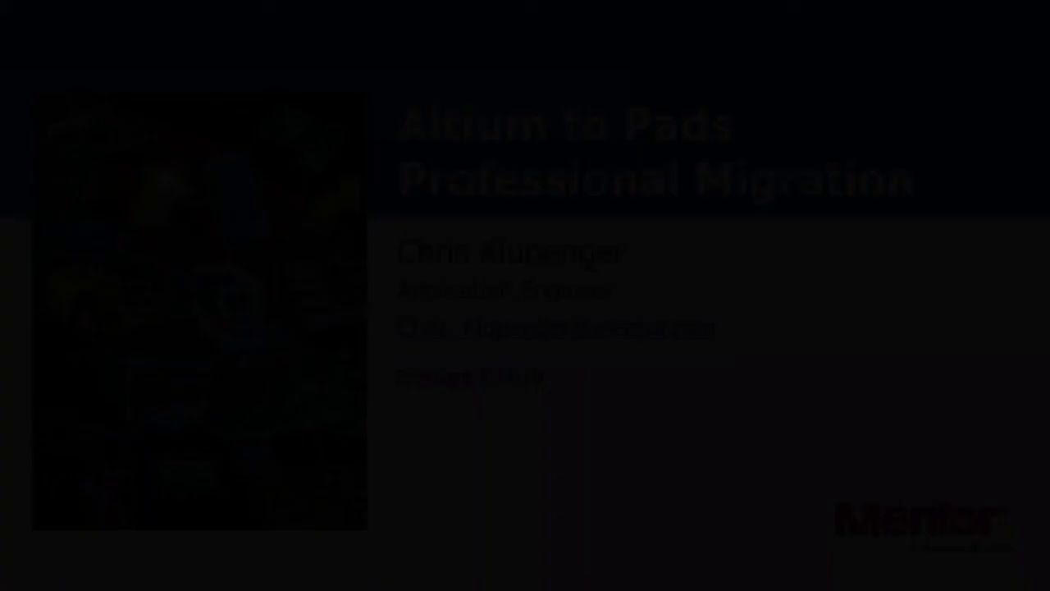